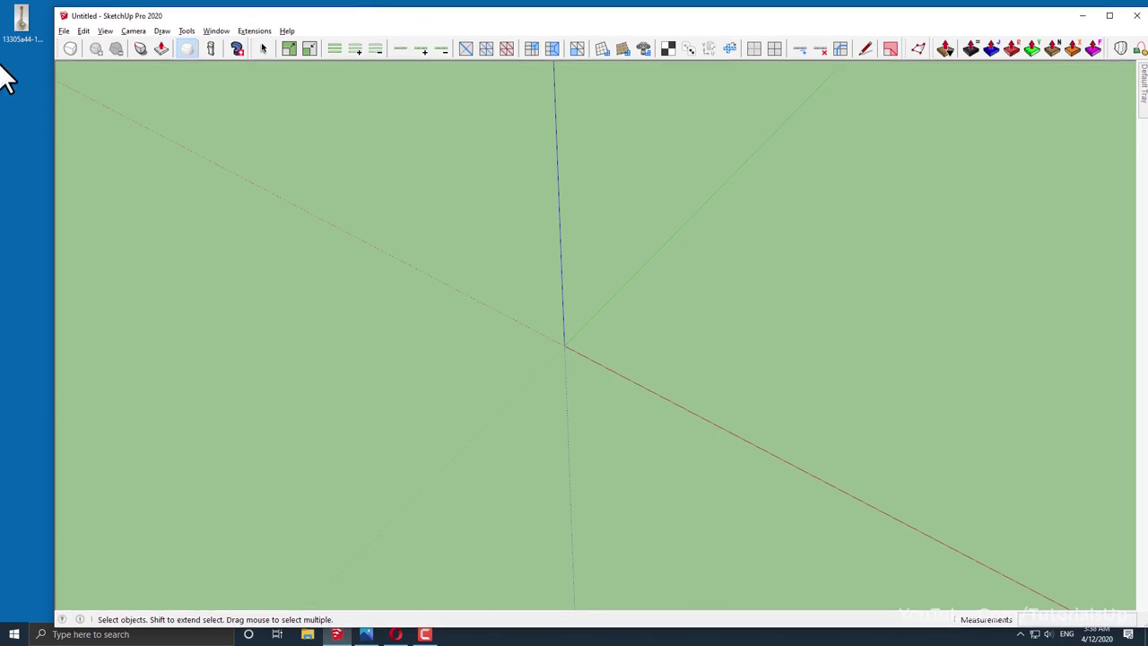
- Import the vase photo flat on the ground at the origin and orbit around it
{"action": "left_click_drag", "start_coordinate": [27, 40], "coordinate": [573, 348]}
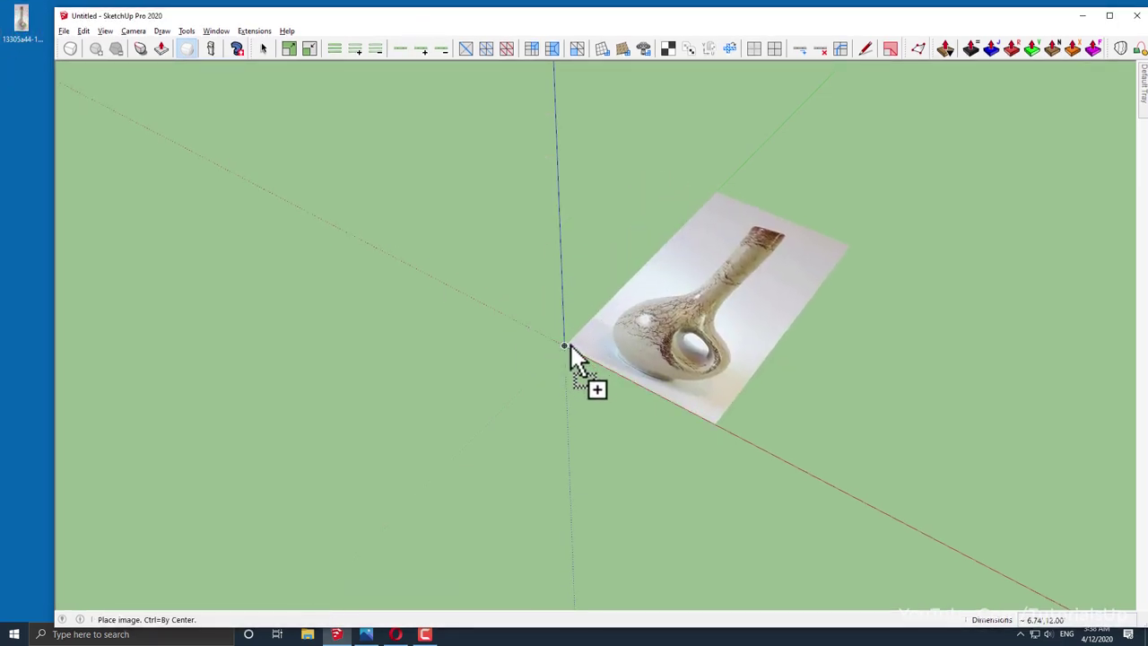
{"action": "scroll", "coordinate": [859, 496], "scroll_direction": "up", "scroll_amount": 3}
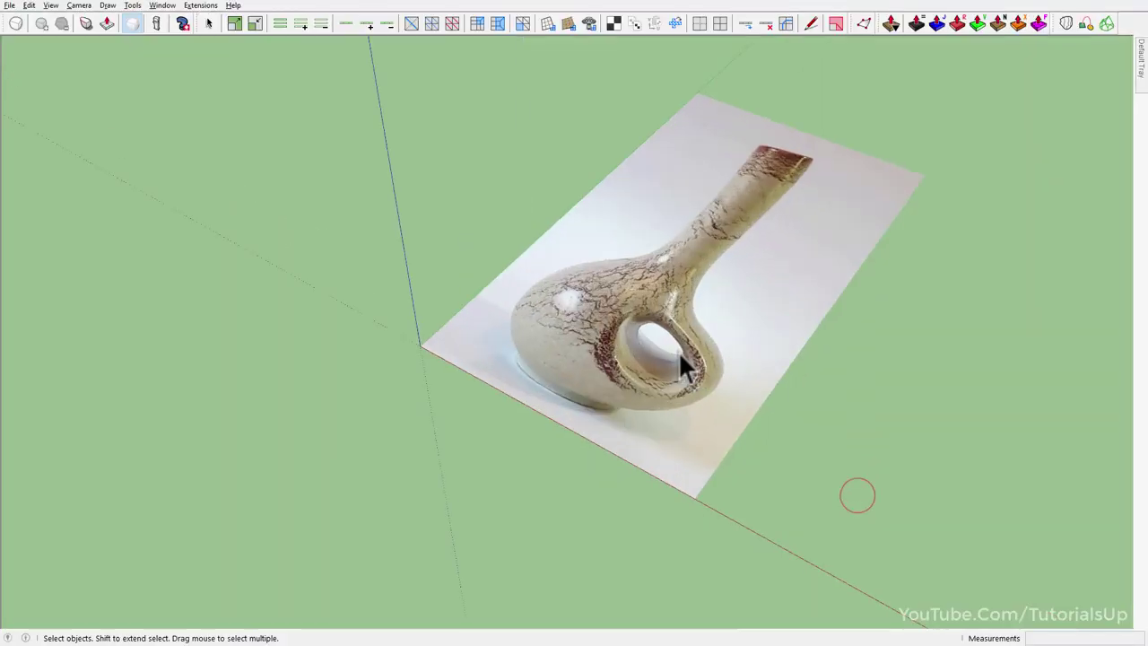
{"action": "scroll", "coordinate": [646, 340], "scroll_direction": "up", "scroll_amount": 3}
{"action": "mouse_move", "coordinate": [635, 345]}
{"action": "middle_mouse_down"}
{"action": "mouse_move", "coordinate": [595, 533]}
{"action": "mouse_move", "coordinate": [568, 287]}
{"action": "mouse_move", "coordinate": [445, 210]}
{"action": "middle_mouse_up"}
- Rotate the vase photo about its bottom edge so it stands vertical
{"action": "left_click", "coordinate": [776, 352]}
{"action": "middle_click_drag", "start_coordinate": [777, 352], "coordinate": [482, 354]}
{"action": "key", "text": "q"}
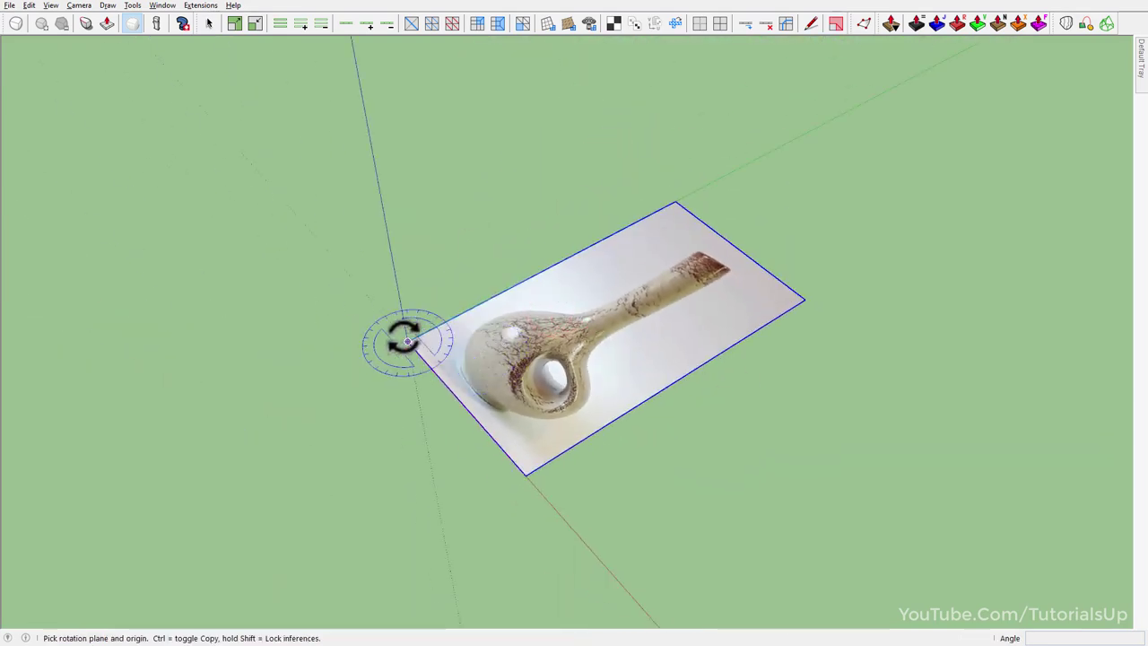
{"action": "left_click_drag", "start_coordinate": [408, 341], "coordinate": [443, 381]}
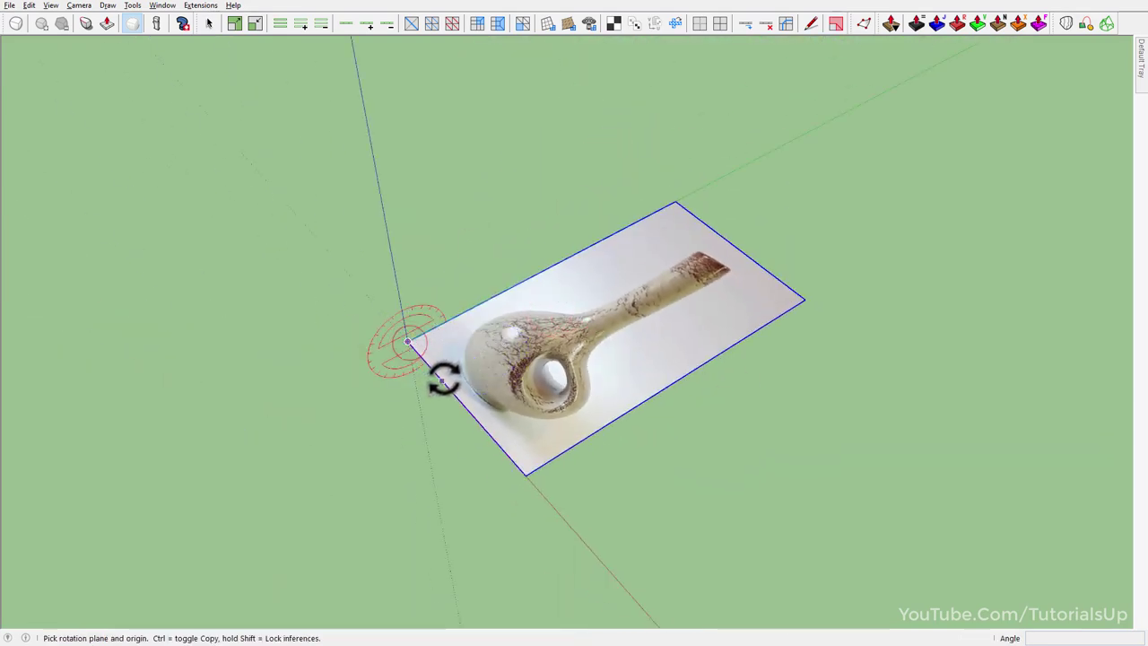
{"action": "left_click", "coordinate": [477, 305]}
{"action": "left_click", "coordinate": [393, 268]}
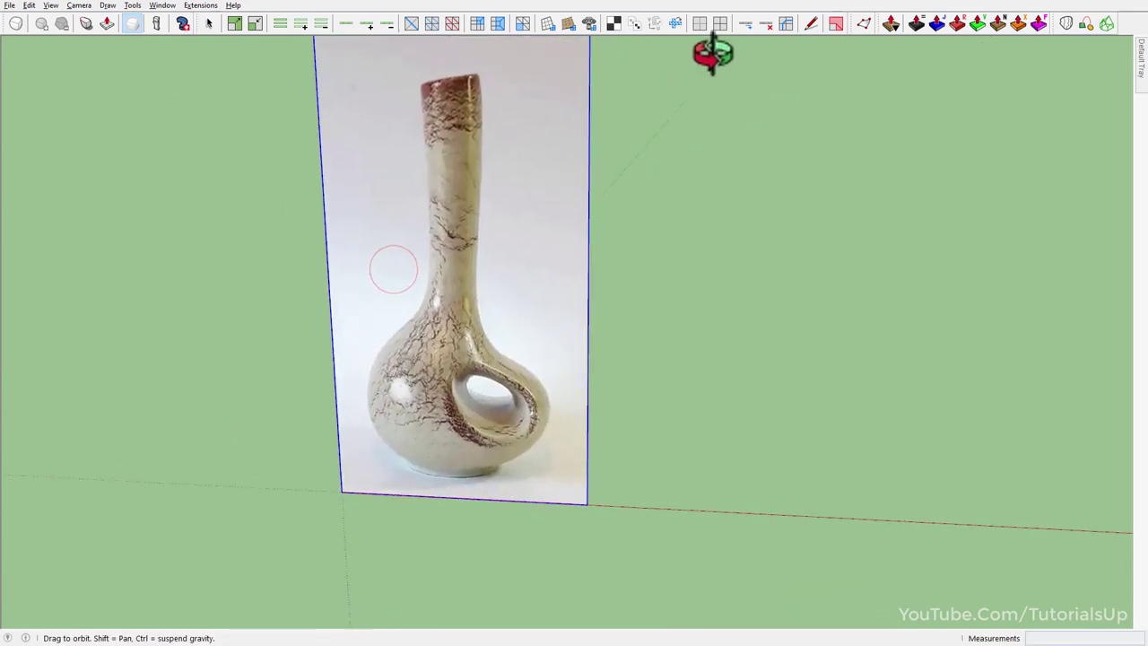
- View the upright photo from the front, then orbit back to a perspective view
{"action": "key", "text": "space"}
{"action": "left_click", "coordinate": [625, 484]}
{"action": "scroll", "coordinate": [575, 340], "scroll_direction": "up", "scroll_amount": 3}
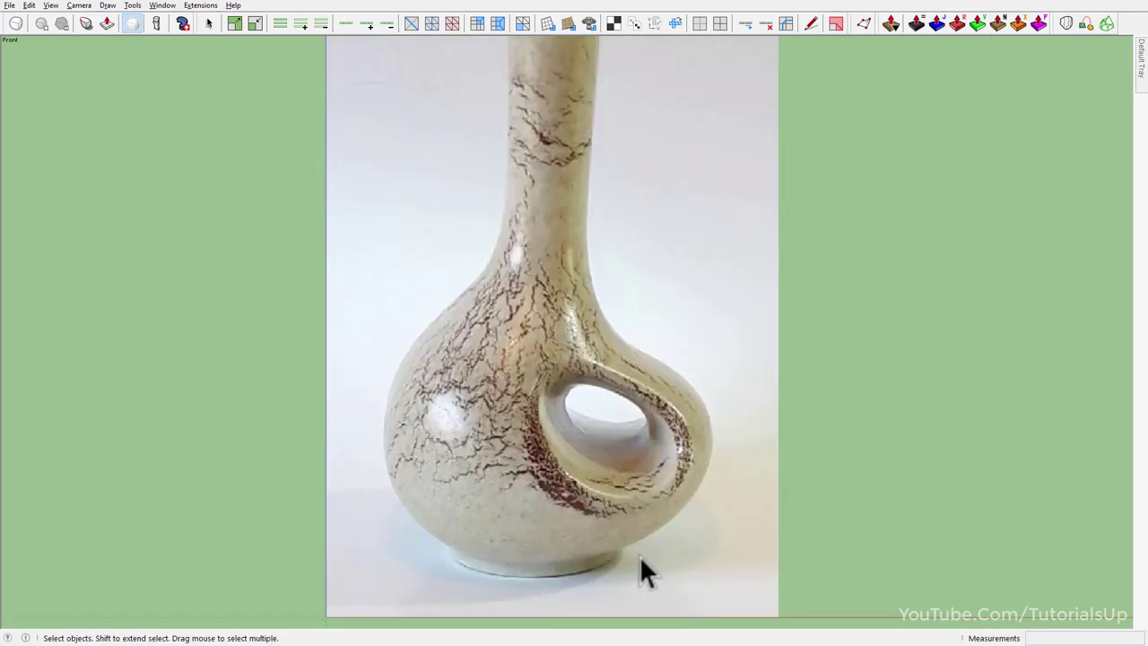
{"action": "scroll", "coordinate": [633, 544], "scroll_direction": "down", "scroll_amount": 1}
{"action": "scroll", "coordinate": [626, 543], "scroll_direction": "down", "scroll_amount": 1}
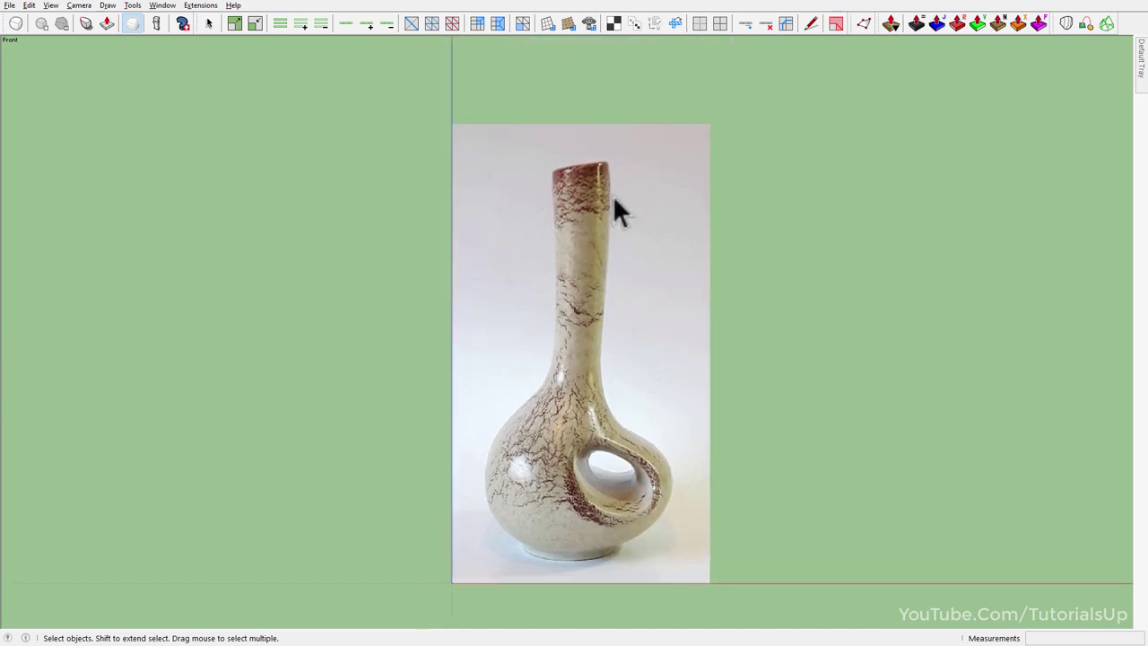
{"action": "scroll", "coordinate": [541, 140], "scroll_direction": "up", "scroll_amount": 3}
{"action": "scroll", "coordinate": [539, 135], "scroll_direction": "down", "scroll_amount": 3}
{"action": "mouse_move", "coordinate": [538, 135]}
{"action": "middle_mouse_down"}
{"action": "mouse_move", "coordinate": [539, 346]}
{"action": "mouse_move", "coordinate": [536, 179]}
{"action": "middle_mouse_up"}
{"action": "scroll", "coordinate": [628, 274], "scroll_direction": "up", "scroll_amount": 3}
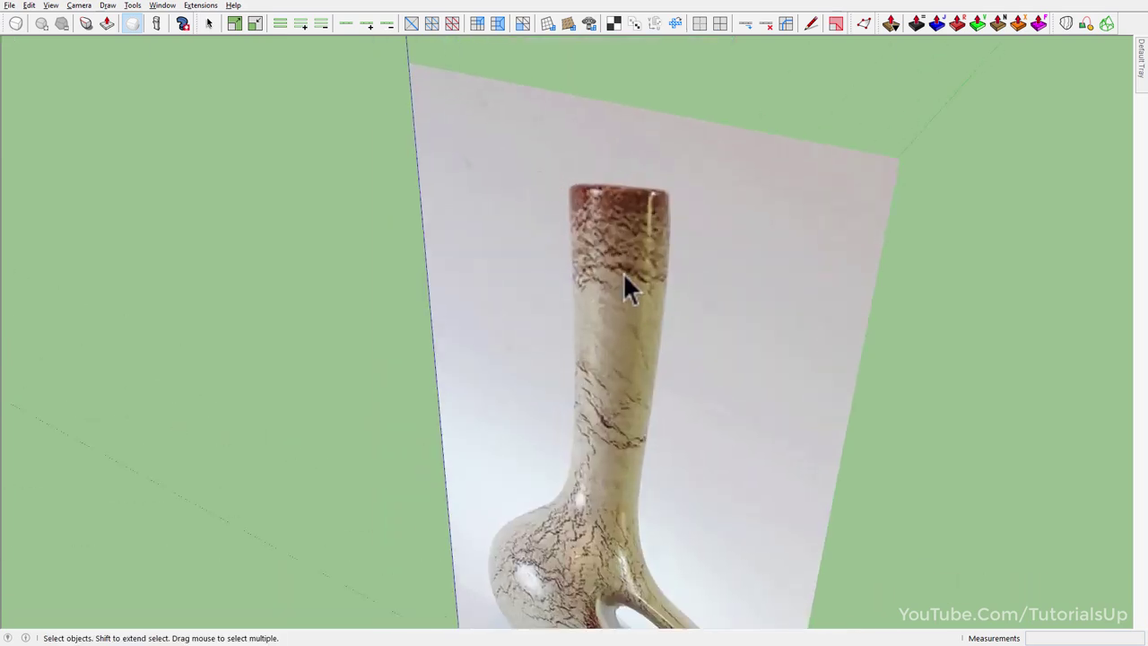
{"action": "key", "text": "c"}
{"action": "scroll", "coordinate": [639, 310], "scroll_direction": "up", "scroll_amount": 1}
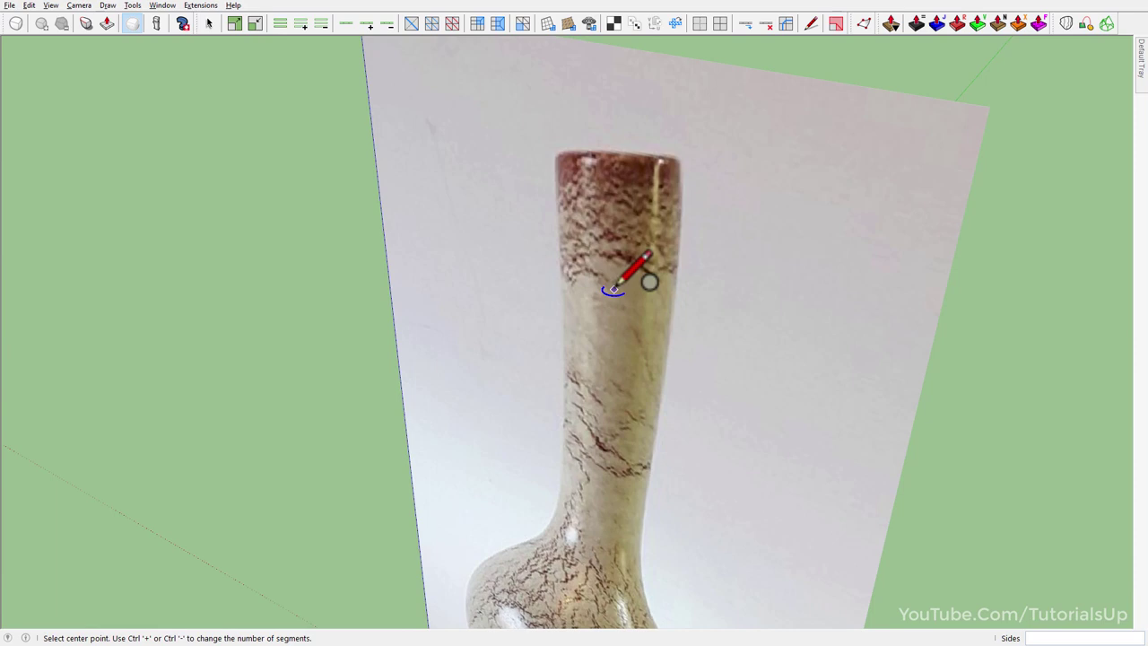
- Draw a horizontal circle of radius 0.69' across the vase neck
{"action": "left_click", "coordinate": [614, 288]}
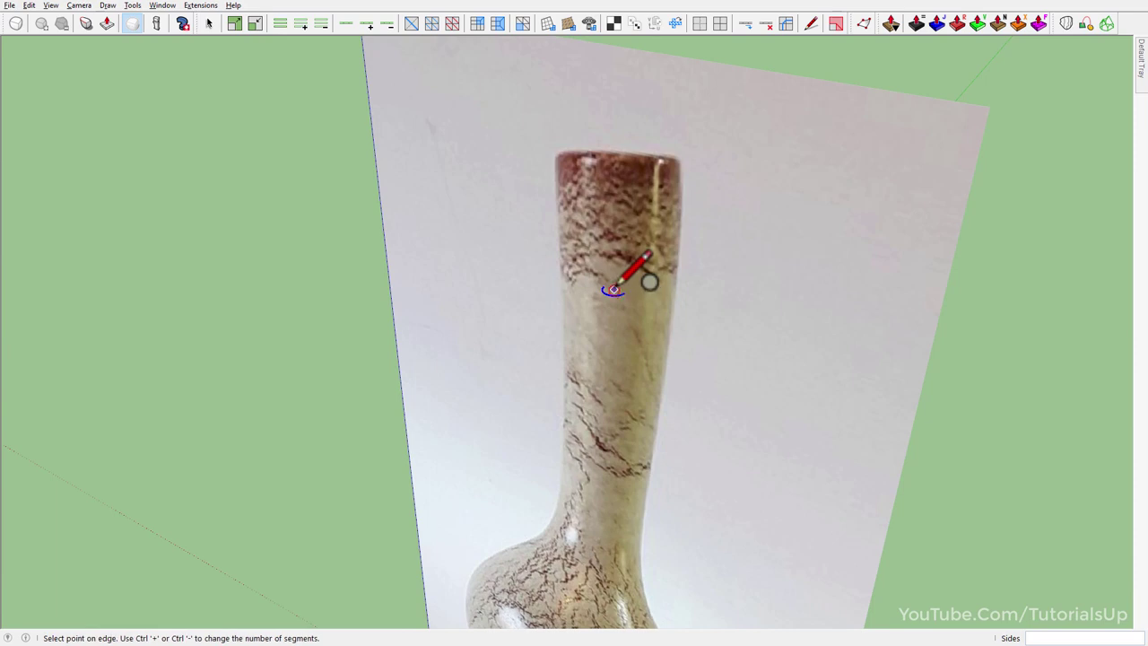
{"action": "left_click", "coordinate": [672, 306]}
{"action": "key", "text": "space"}
{"action": "middle_click_drag", "start_coordinate": [625, 323], "coordinate": [617, 332], "text": "shift"}
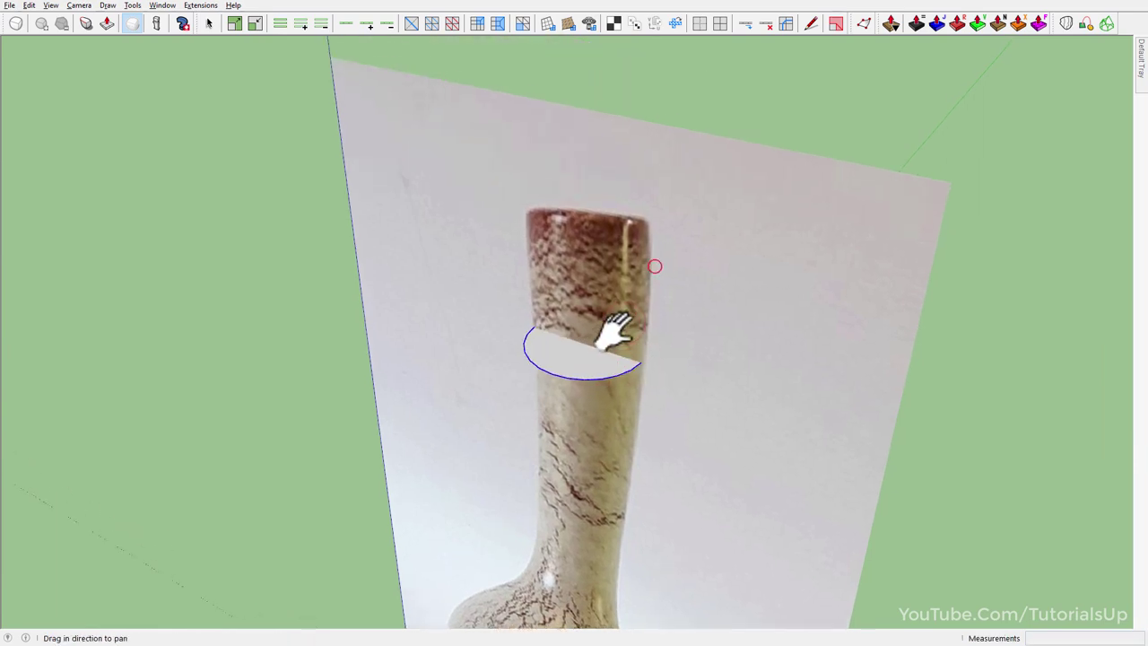
{"action": "scroll", "coordinate": [617, 332], "scroll_direction": "up", "scroll_amount": 2}
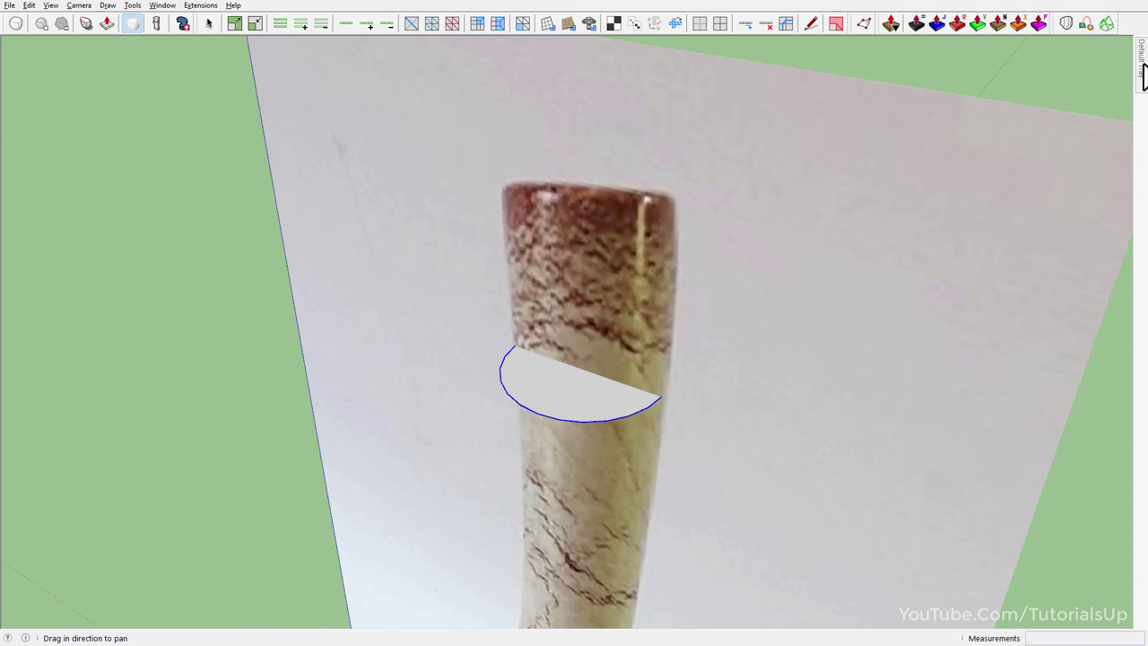
- Reduce the neck circle from 24 to 8 segments in Entity Info
{"action": "mouse_move", "coordinate": [1141, 58]}
{"action": "left_click", "coordinate": [1061, 63]}
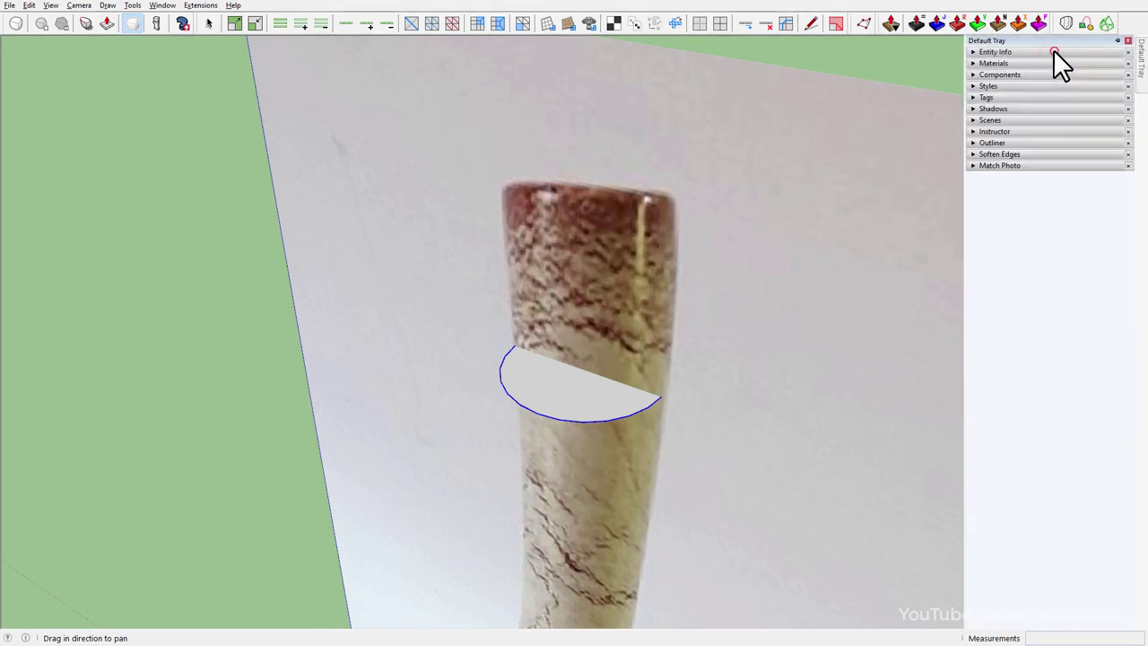
{"action": "left_click", "coordinate": [1055, 51]}
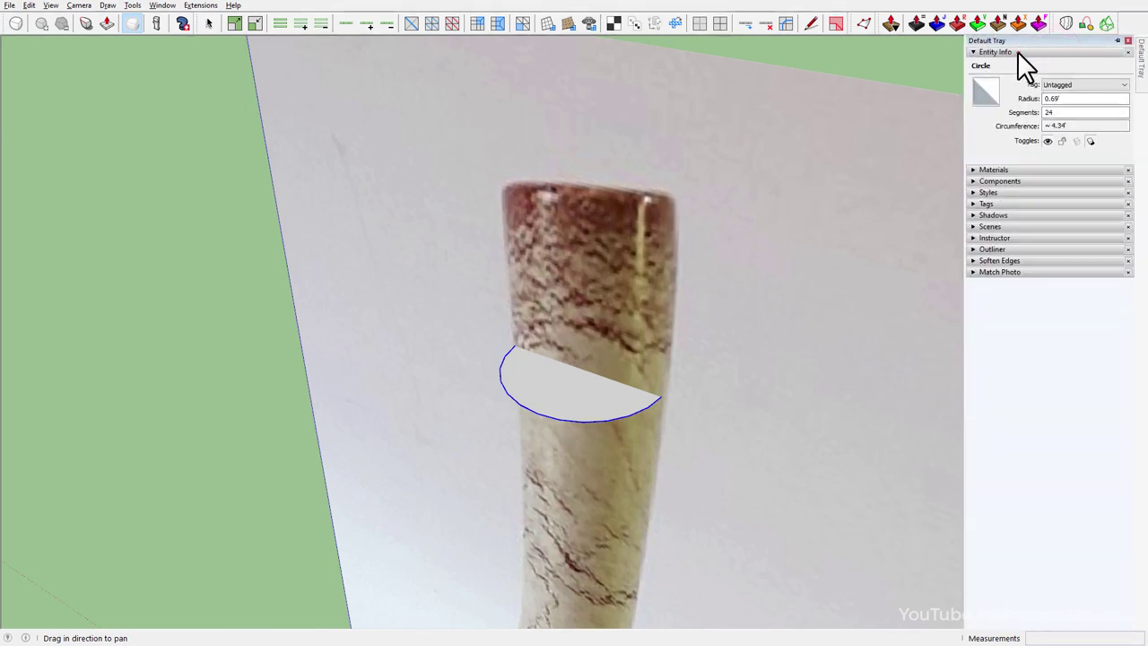
{"action": "left_click", "coordinate": [1018, 51]}
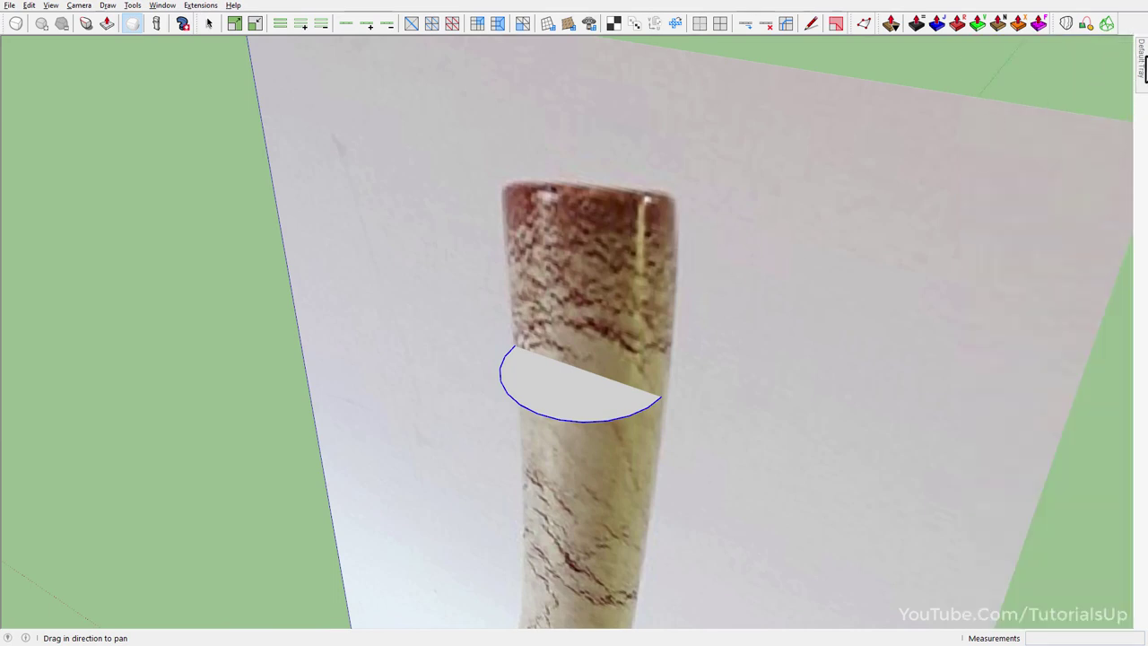
{"action": "mouse_move", "coordinate": [1141, 59]}
{"action": "left_click", "coordinate": [1067, 51]}
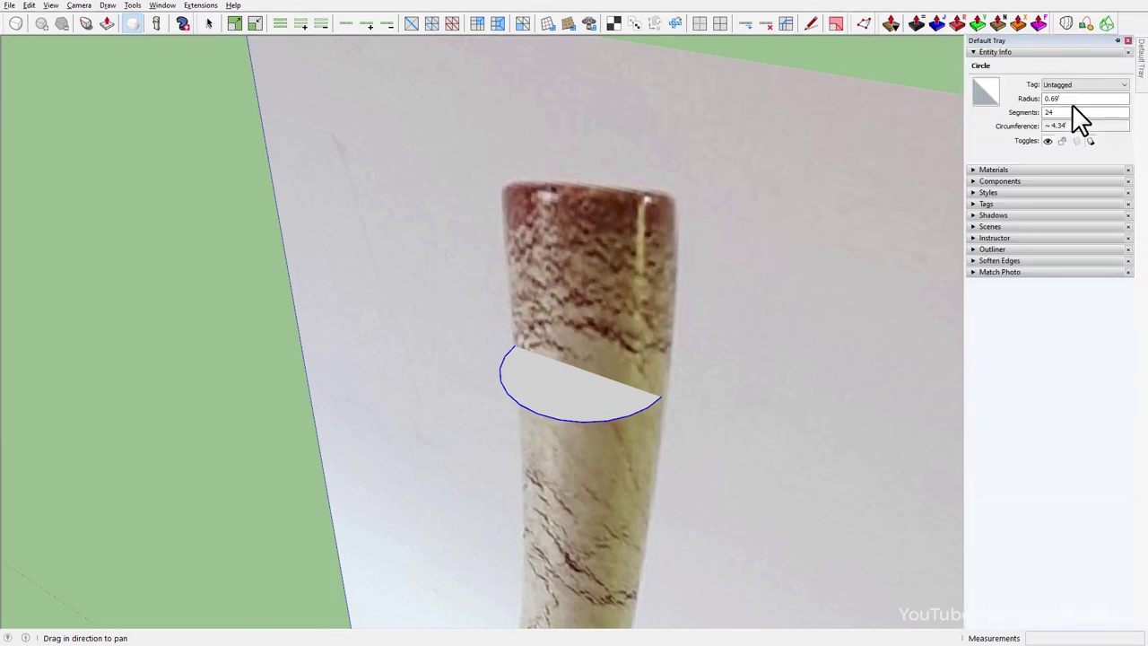
{"action": "double_click", "coordinate": [1079, 112]}
{"action": "type", "text": "8"}
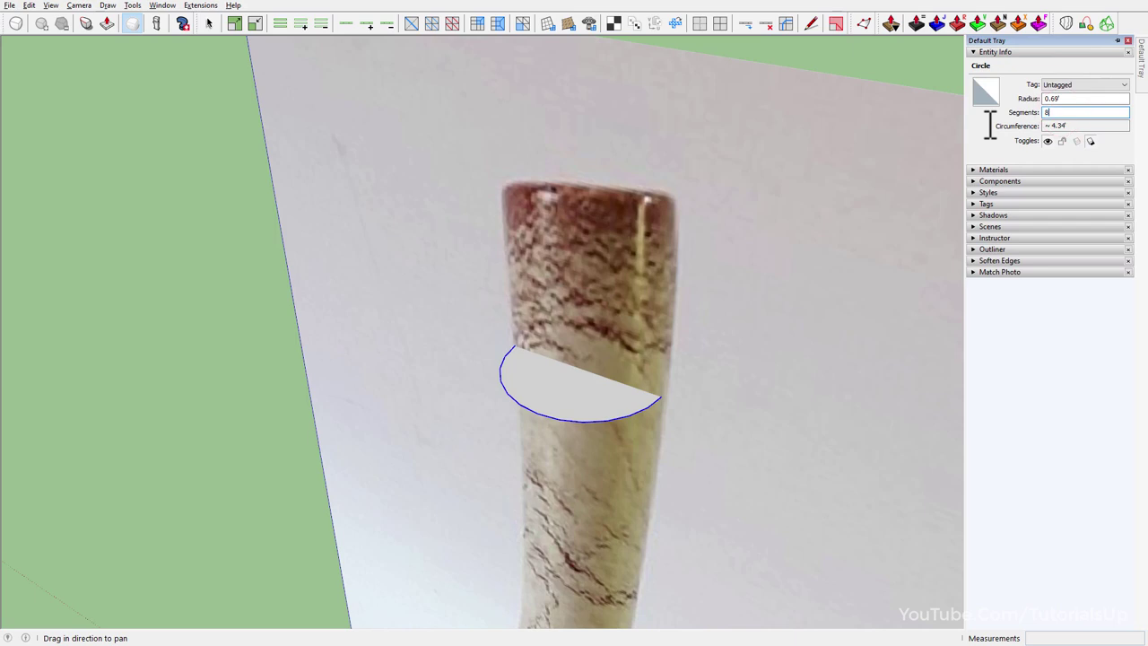
{"action": "mouse_move", "coordinate": [482, 418]}
{"action": "middle_mouse_down"}
{"action": "mouse_move", "coordinate": [592, 329]}
{"action": "mouse_move", "coordinate": [508, 441]}
{"action": "mouse_move", "coordinate": [594, 378]}
{"action": "middle_mouse_up"}
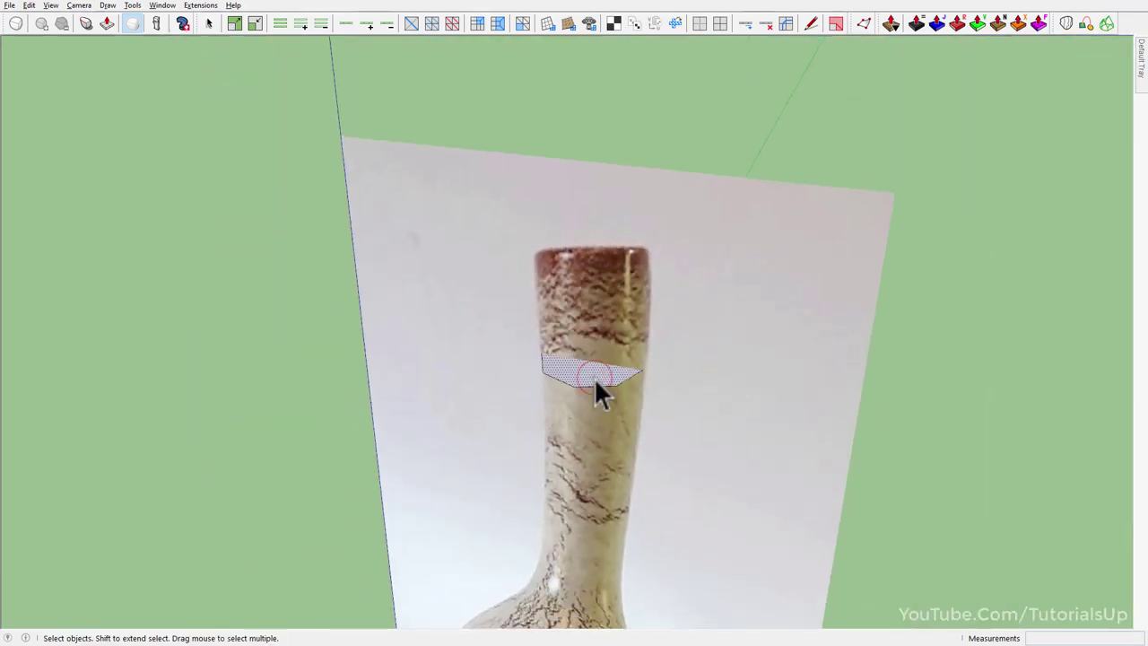
- Select the neck circle in Front view and start Vertex Tools on its 8 vertices
{"action": "left_click_drag", "start_coordinate": [481, 247], "coordinate": [718, 509]}
{"action": "key", "text": "f"}
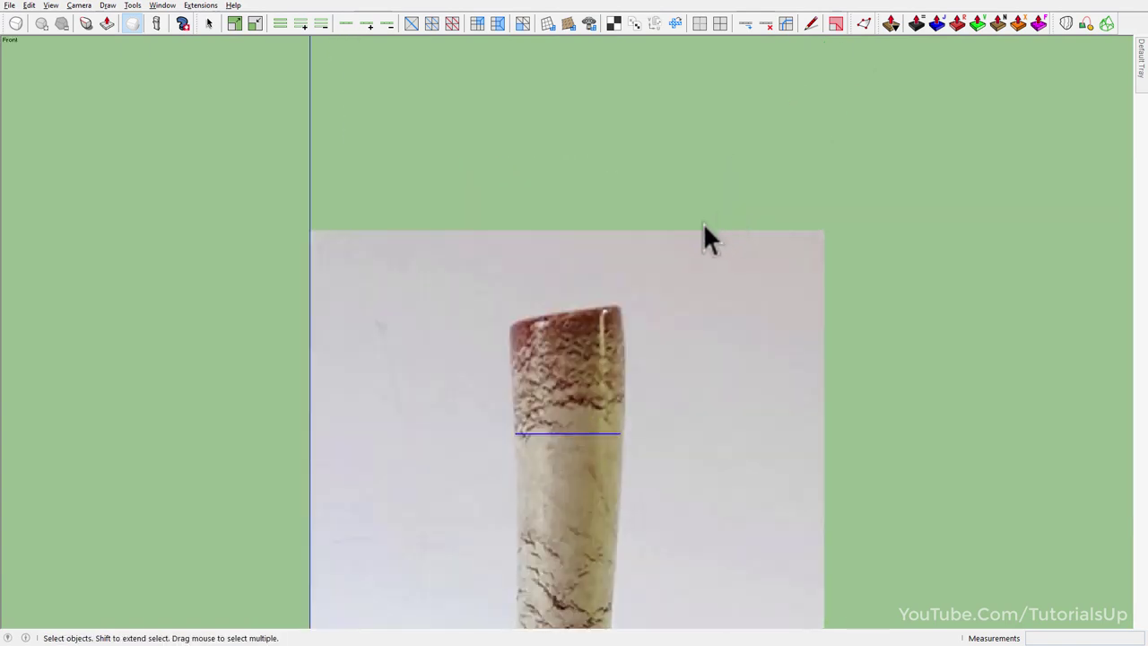
{"action": "scroll", "coordinate": [548, 422], "scroll_direction": "up", "scroll_amount": 3}
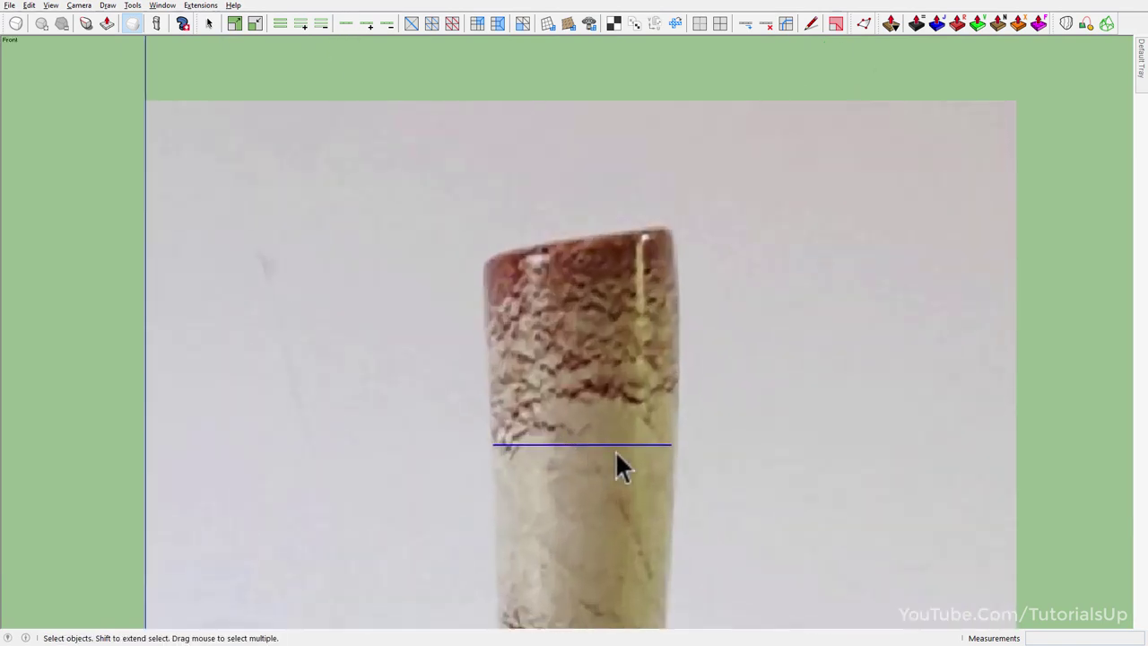
{"action": "left_click", "coordinate": [864, 22]}
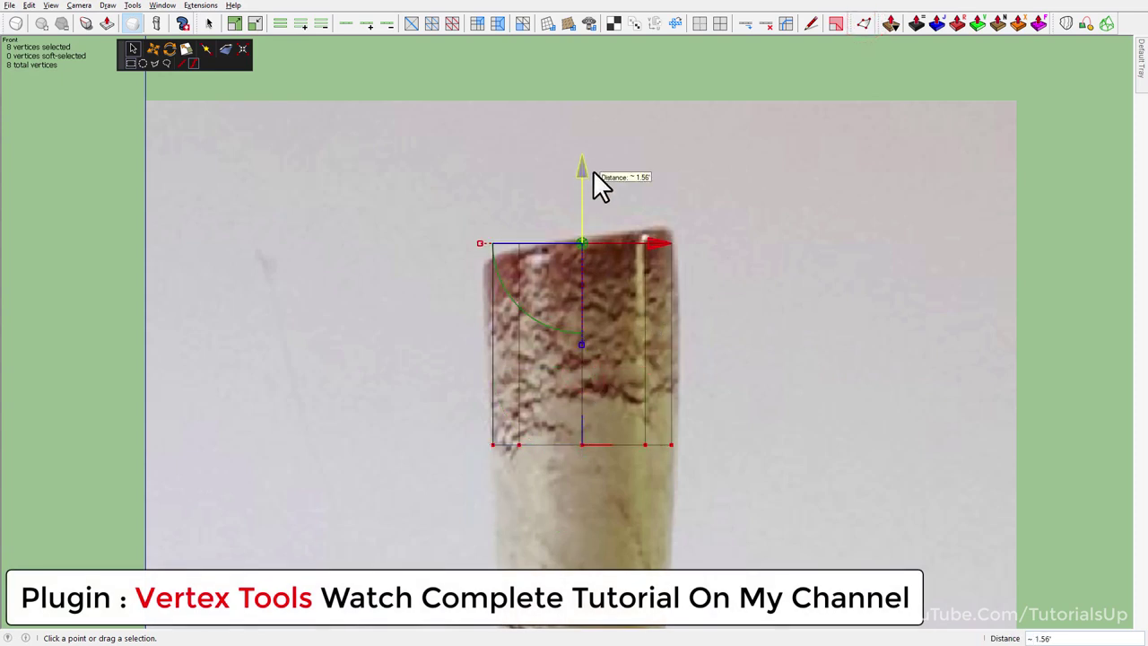
- Pull the circle up into a tube, tilt the top ring and widen it to the rim by 1.05
{"action": "left_click_drag", "start_coordinate": [601, 215], "coordinate": [593, 171]}
{"action": "left_click_drag", "start_coordinate": [496, 271], "coordinate": [489, 295]}
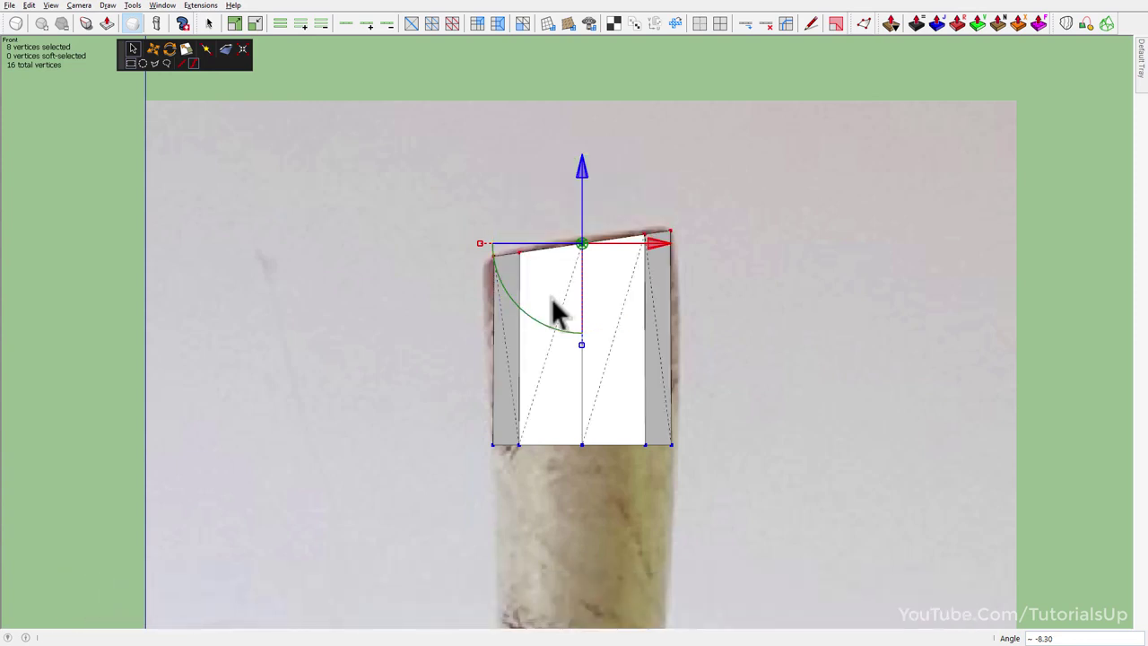
{"action": "key", "text": "z"}
{"action": "key", "text": "space"}
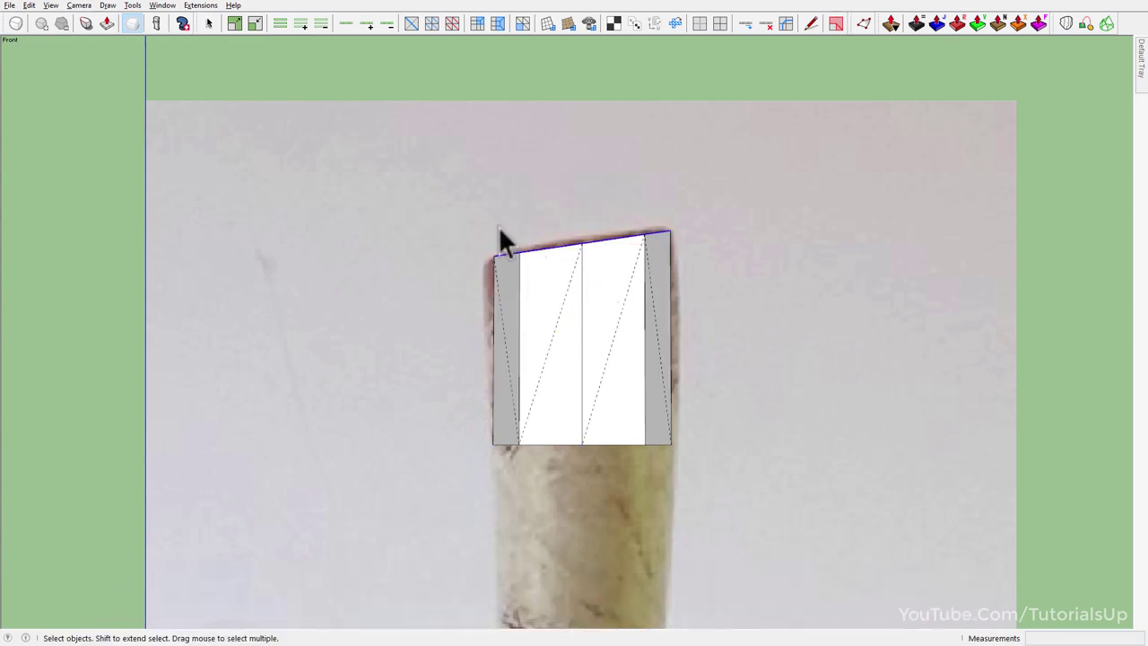
{"action": "key", "text": "v"}
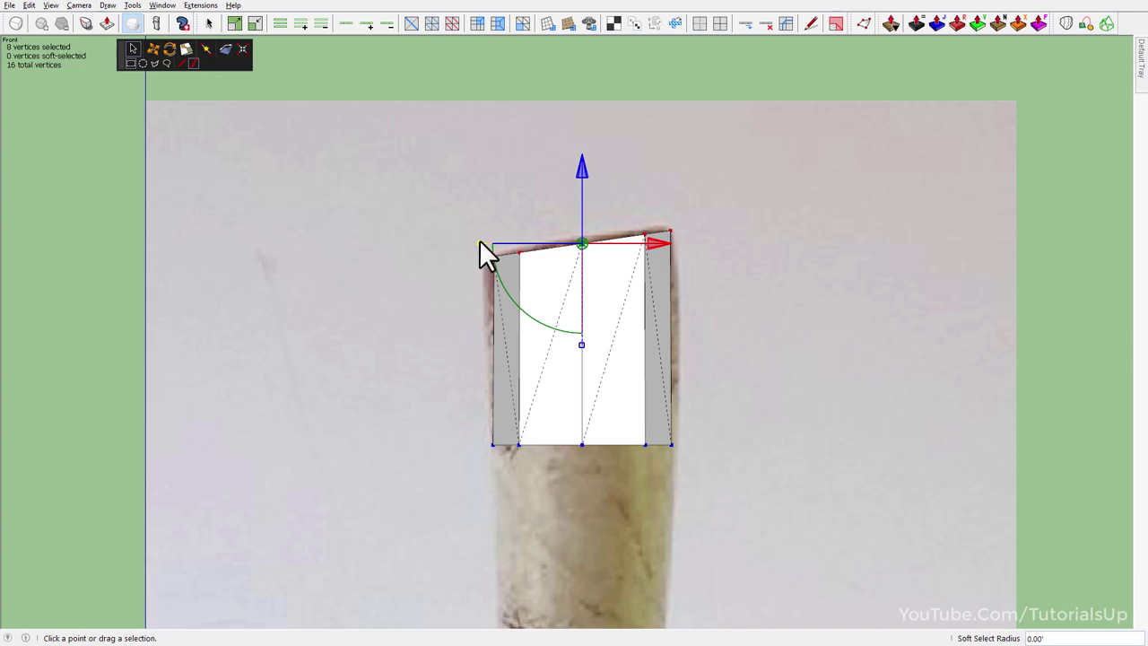
{"action": "left_click_drag", "start_coordinate": [479, 242], "coordinate": [470, 244]}
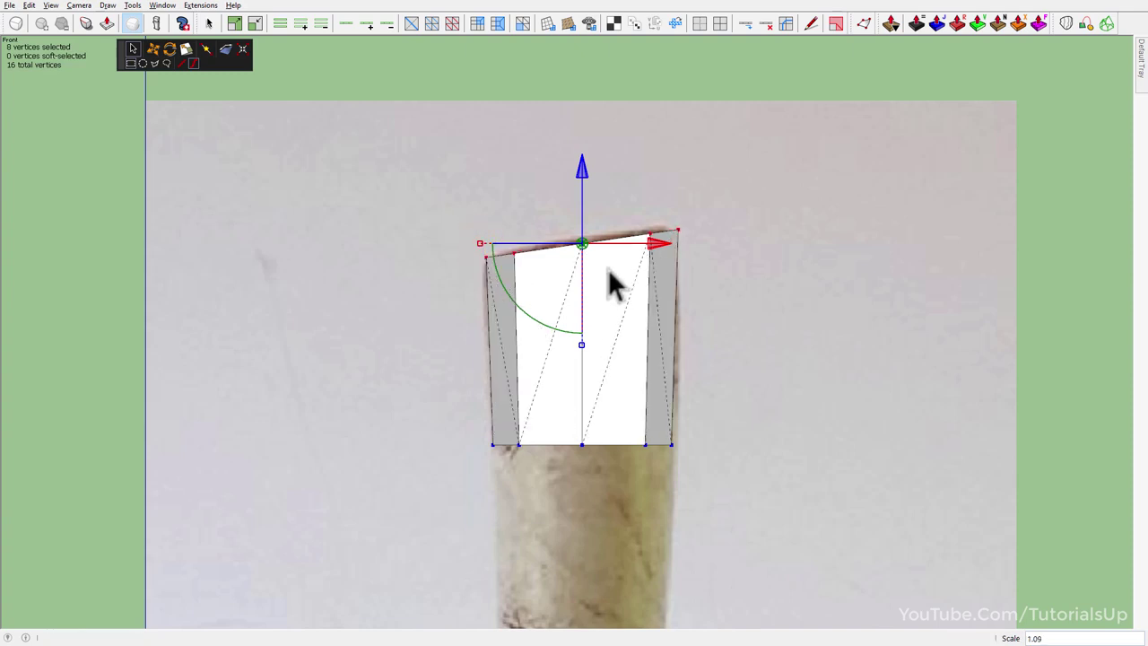
{"action": "left_click_drag", "start_coordinate": [481, 242], "coordinate": [478, 244]}
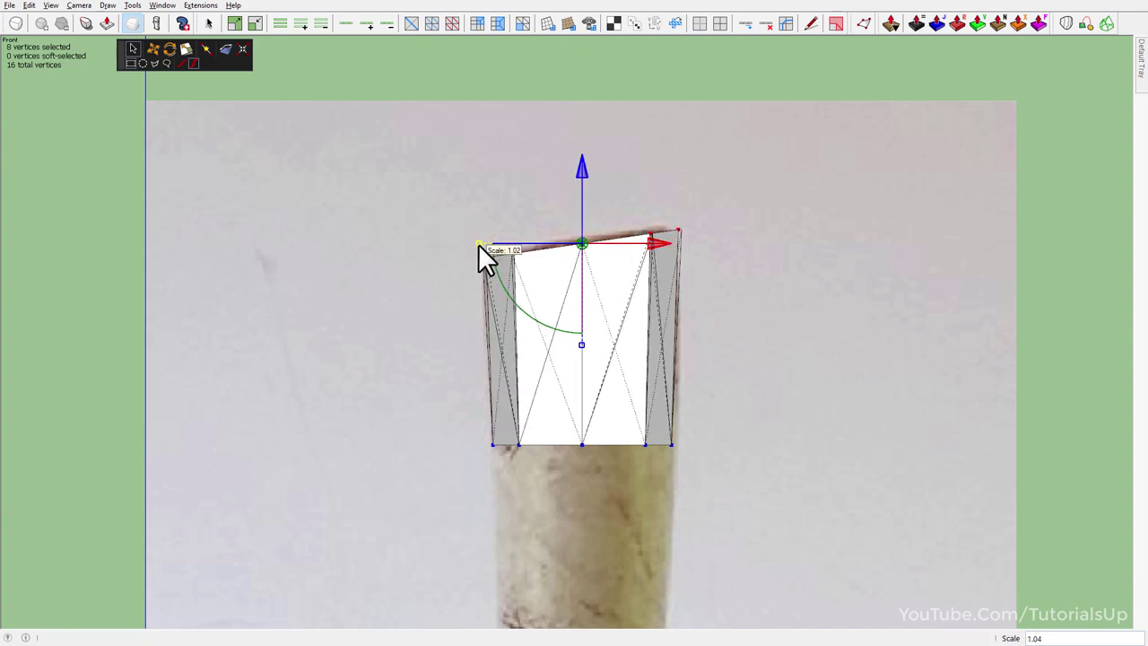
{"action": "left_click_drag", "start_coordinate": [582, 167], "coordinate": [582, 166]}
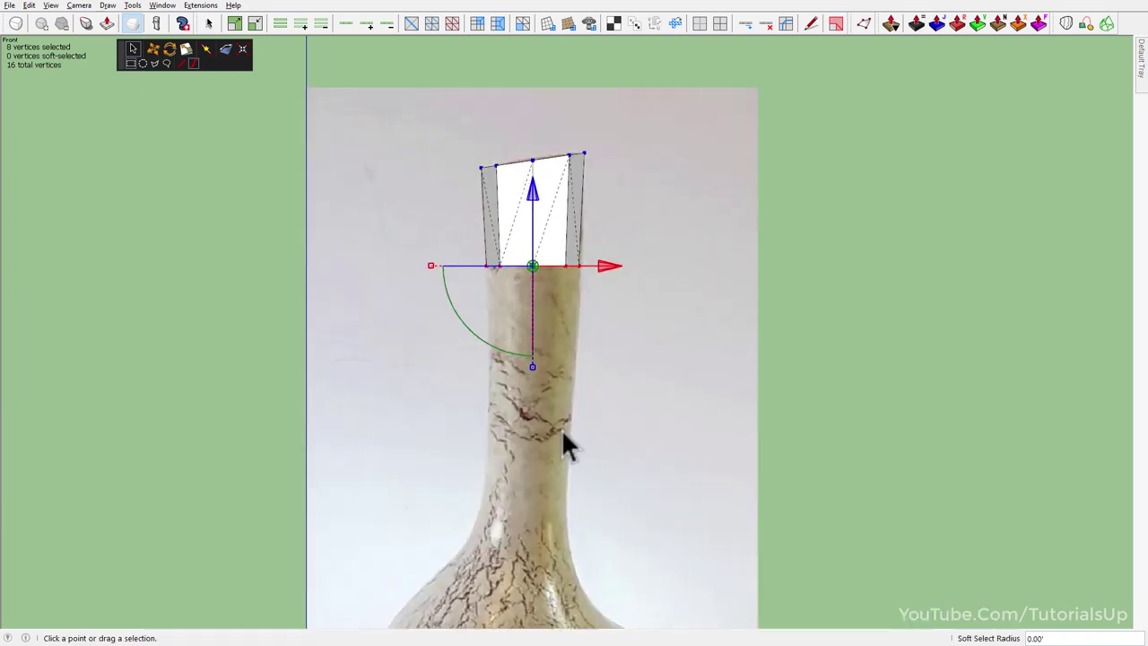
- In X-ray, align and scale the bottom ring to 1.04, then extrude it down about 1.39'
{"action": "key", "text": "x"}
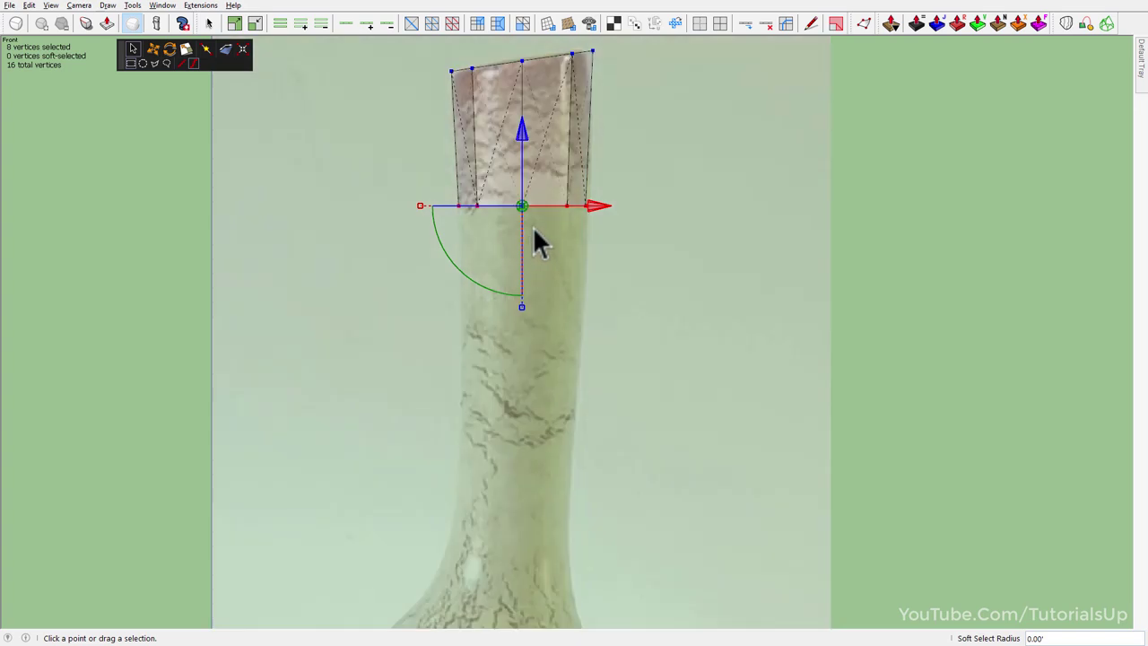
{"action": "scroll", "coordinate": [569, 187], "scroll_direction": "up", "scroll_amount": 3}
{"action": "scroll", "coordinate": [593, 218], "scroll_direction": "up", "scroll_amount": 1}
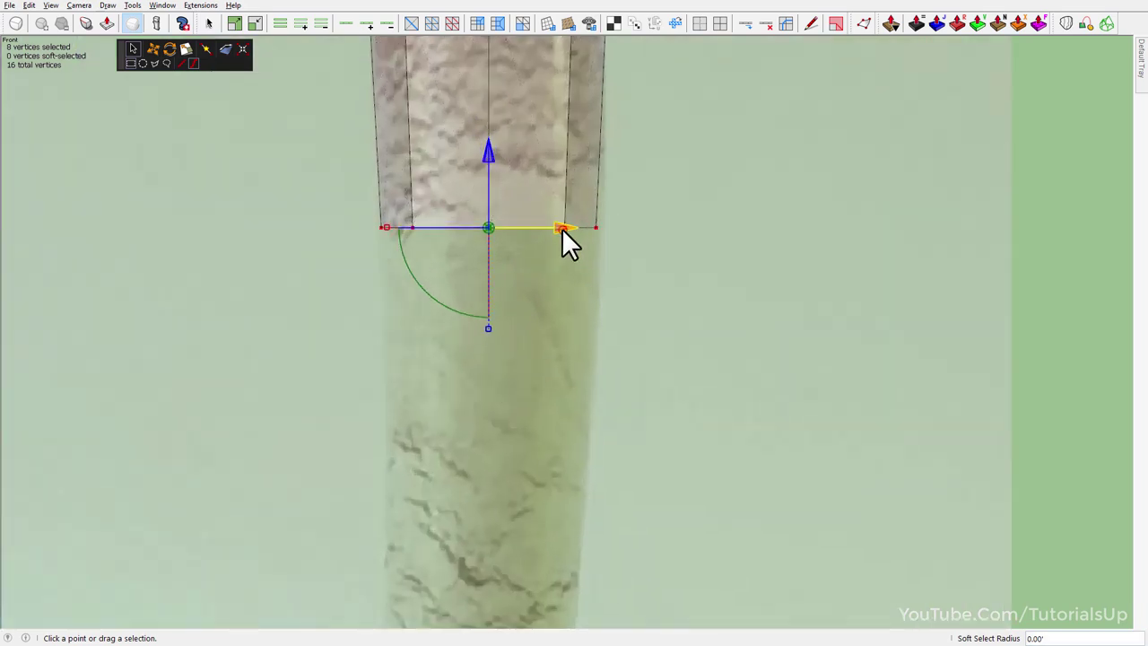
{"action": "left_click_drag", "start_coordinate": [562, 228], "coordinate": [563, 228]}
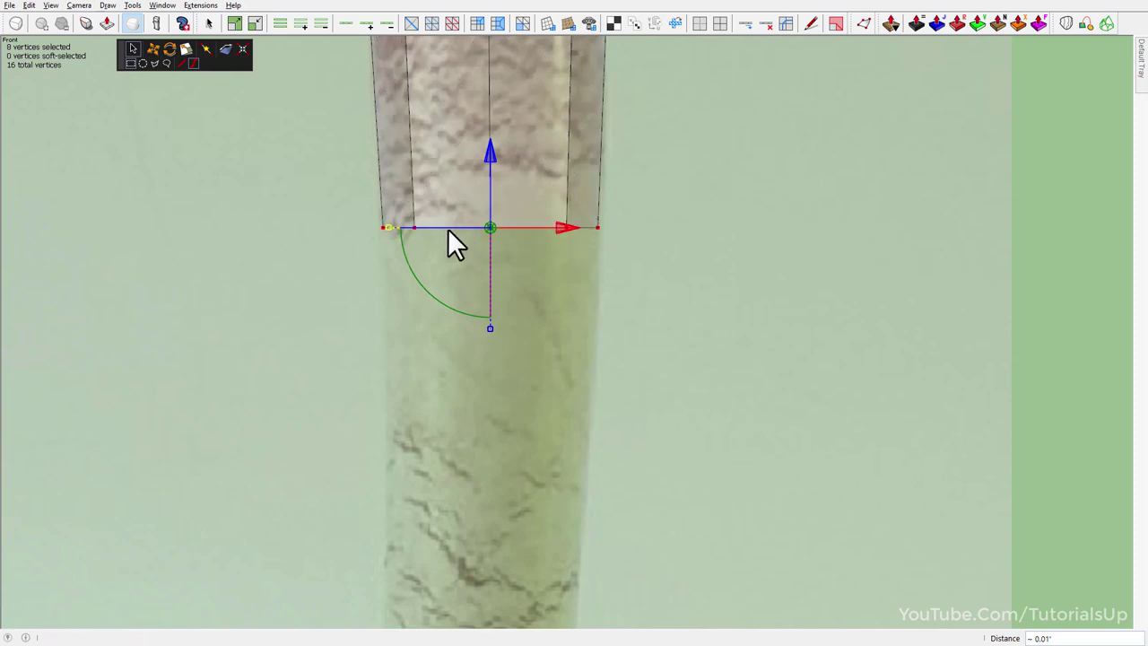
{"action": "left_click_drag", "start_coordinate": [390, 229], "coordinate": [384, 229]}
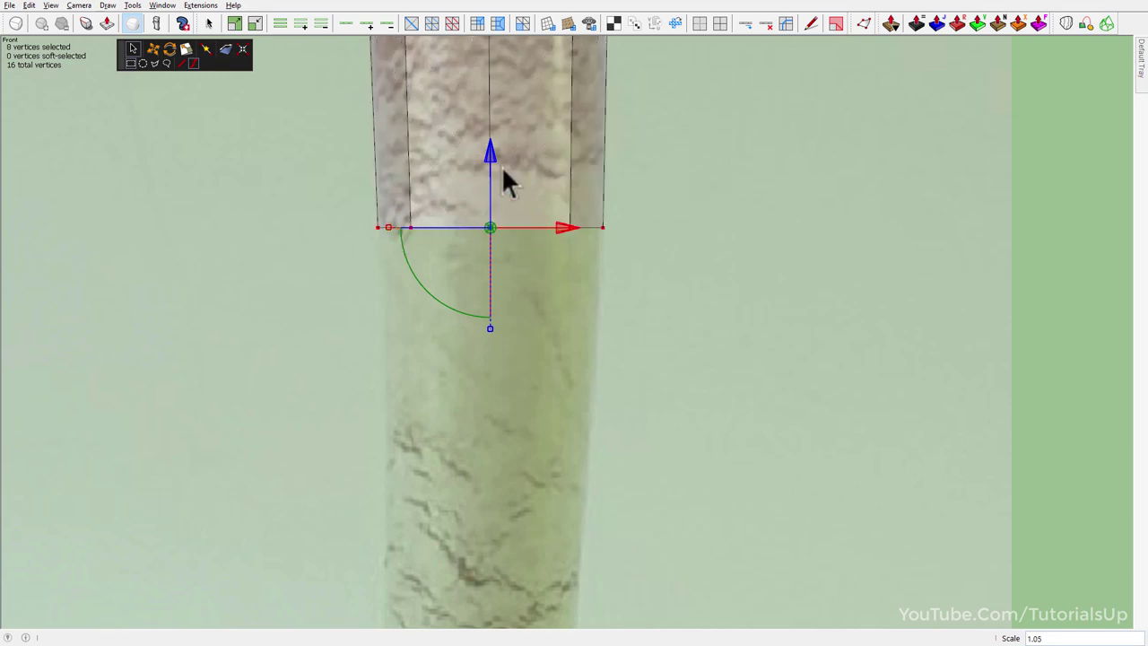
{"action": "left_click_drag", "start_coordinate": [492, 158], "coordinate": [487, 300]}
- Extend the neck down with new bands, narrowing each ring to follow the photo
{"action": "scroll", "coordinate": [728, 408], "scroll_direction": "down", "scroll_amount": 4}
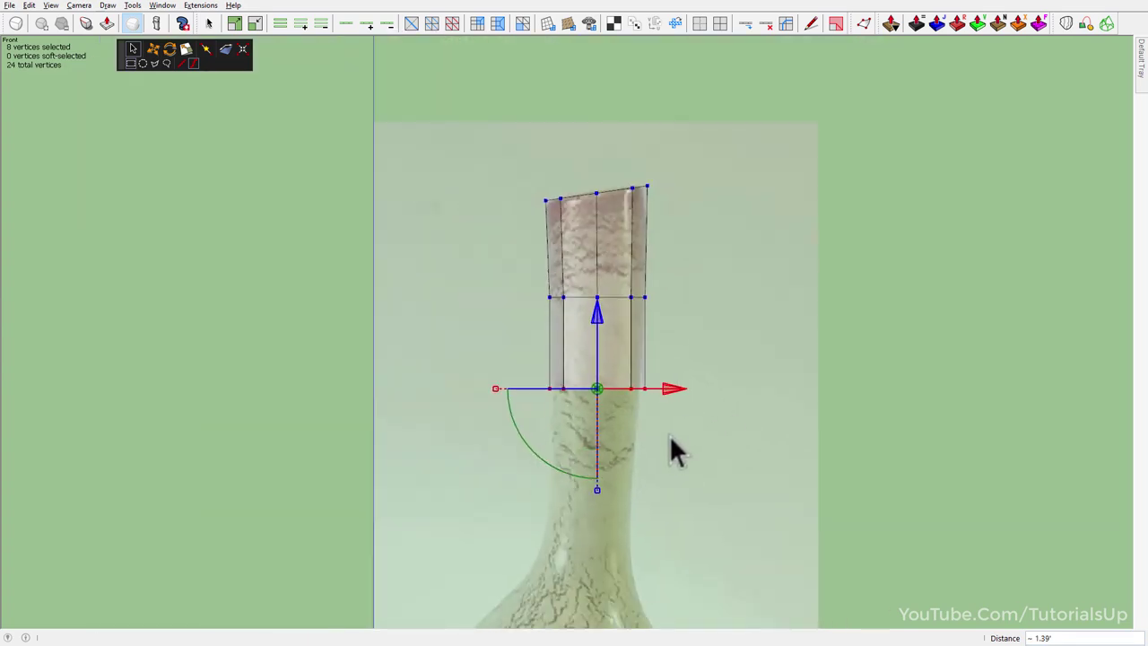
{"action": "scroll", "coordinate": [669, 435], "scroll_direction": "up", "scroll_amount": 2}
{"action": "scroll", "coordinate": [538, 384], "scroll_direction": "up", "scroll_amount": 3}
{"action": "left_click_drag", "start_coordinate": [488, 363], "coordinate": [484, 363]}
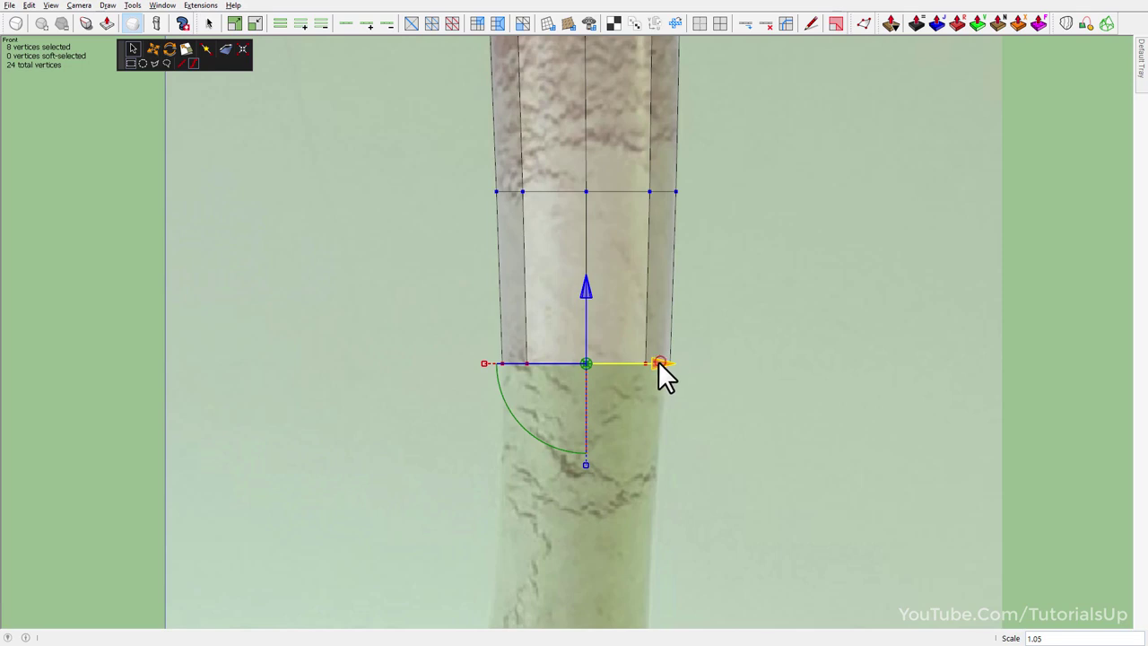
{"action": "scroll", "coordinate": [359, 126], "scroll_direction": "down", "scroll_amount": 2}
{"action": "left_click_drag", "start_coordinate": [553, 144], "coordinate": [544, 259]}
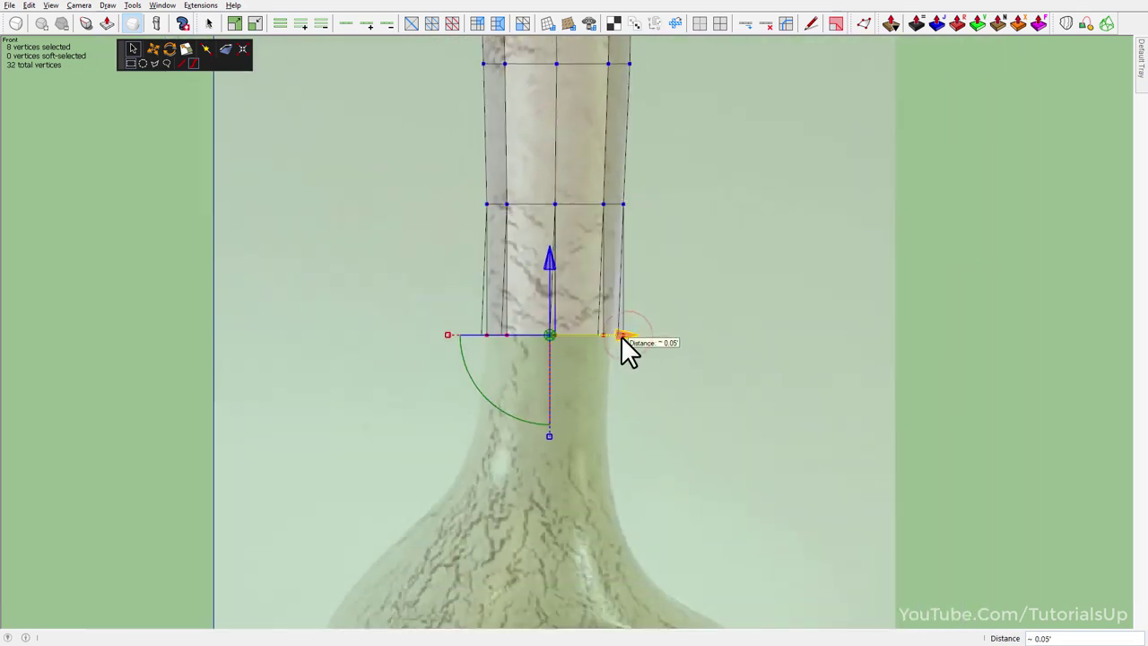
{"action": "scroll", "coordinate": [616, 337], "scroll_direction": "up", "scroll_amount": 2}
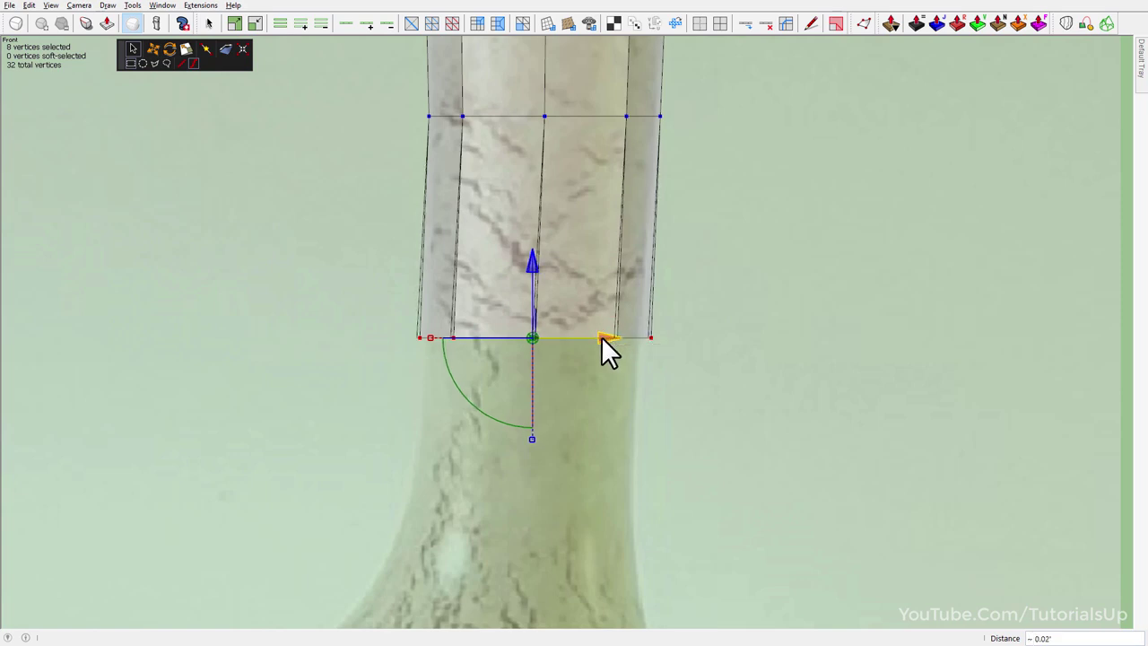
{"action": "left_click_drag", "start_coordinate": [429, 338], "coordinate": [435, 338]}
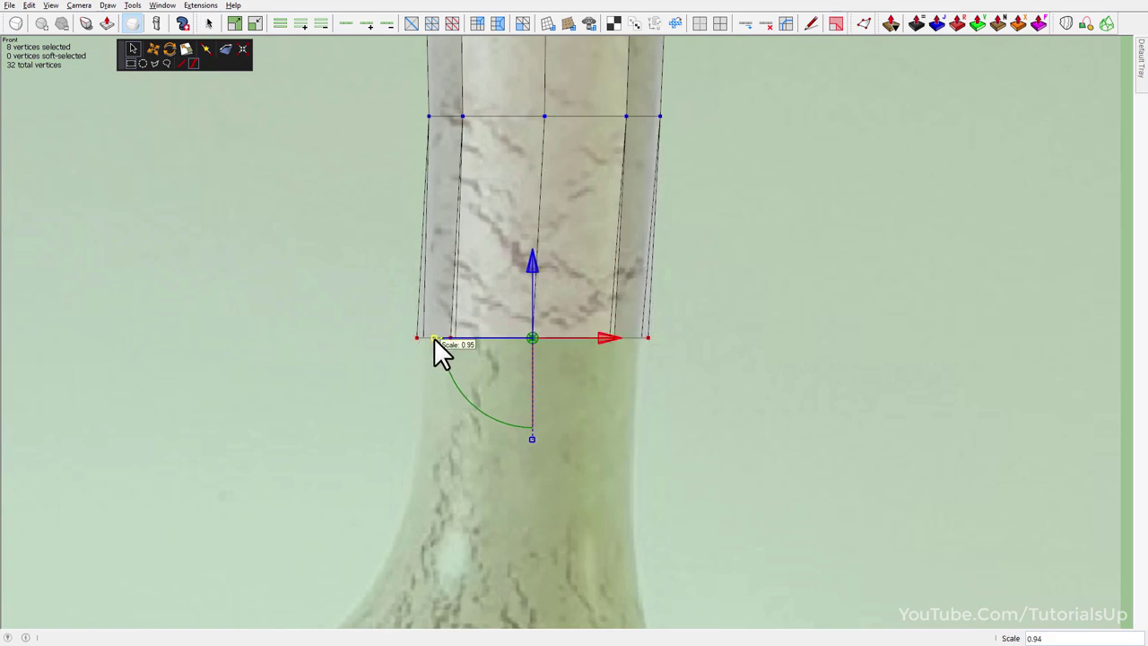
{"action": "scroll", "coordinate": [436, 339], "scroll_direction": "down", "scroll_amount": 2}
{"action": "scroll", "coordinate": [491, 234], "scroll_direction": "up", "scroll_amount": 2}
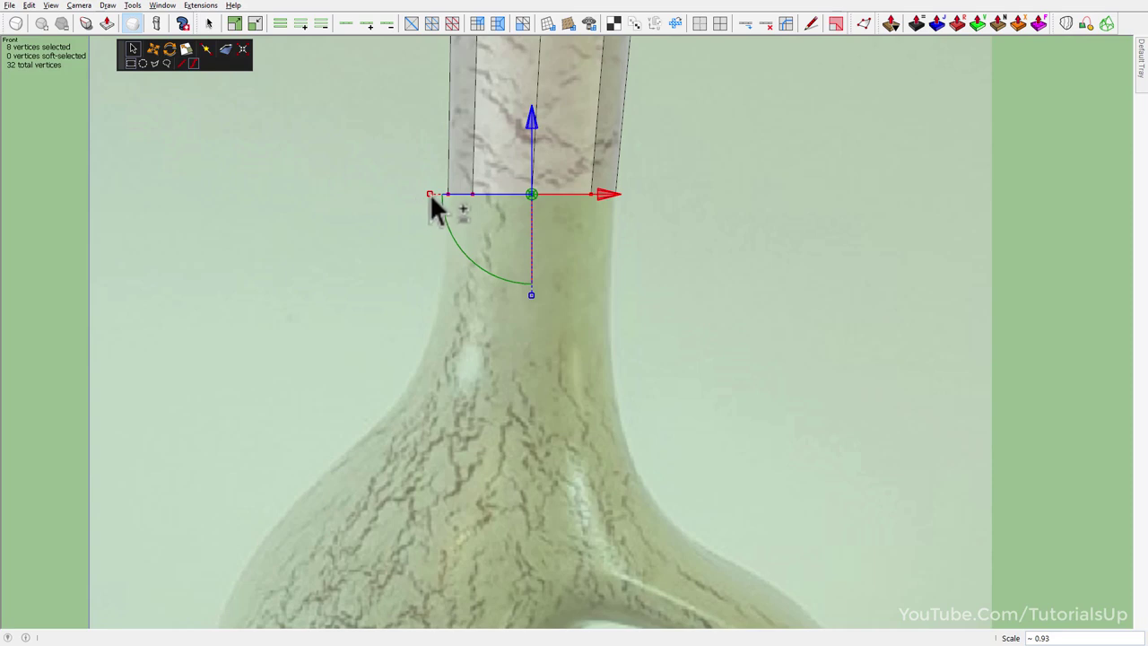
{"action": "left_click_drag", "start_coordinate": [533, 117], "coordinate": [520, 274]}
{"action": "left_click_drag", "start_coordinate": [606, 350], "coordinate": [413, 350]}
- Extrude another band and flare its ring outward toward the vase shoulder
{"action": "scroll", "coordinate": [565, 251], "scroll_direction": "down", "scroll_amount": 2}
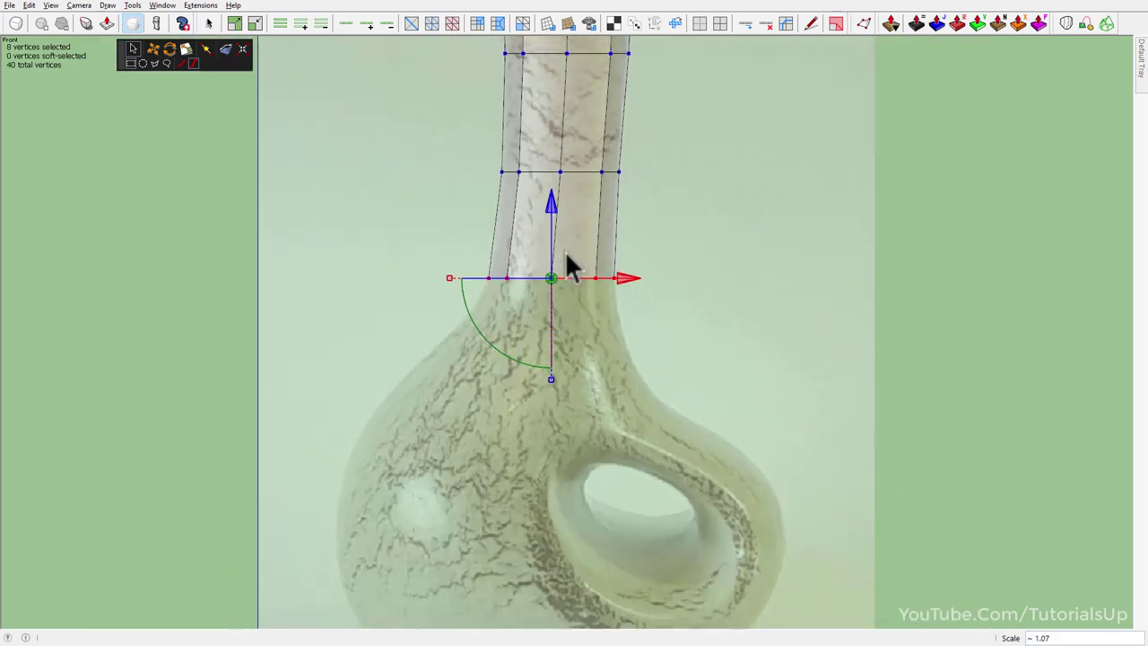
{"action": "left_click_drag", "start_coordinate": [551, 275], "coordinate": [552, 288]}
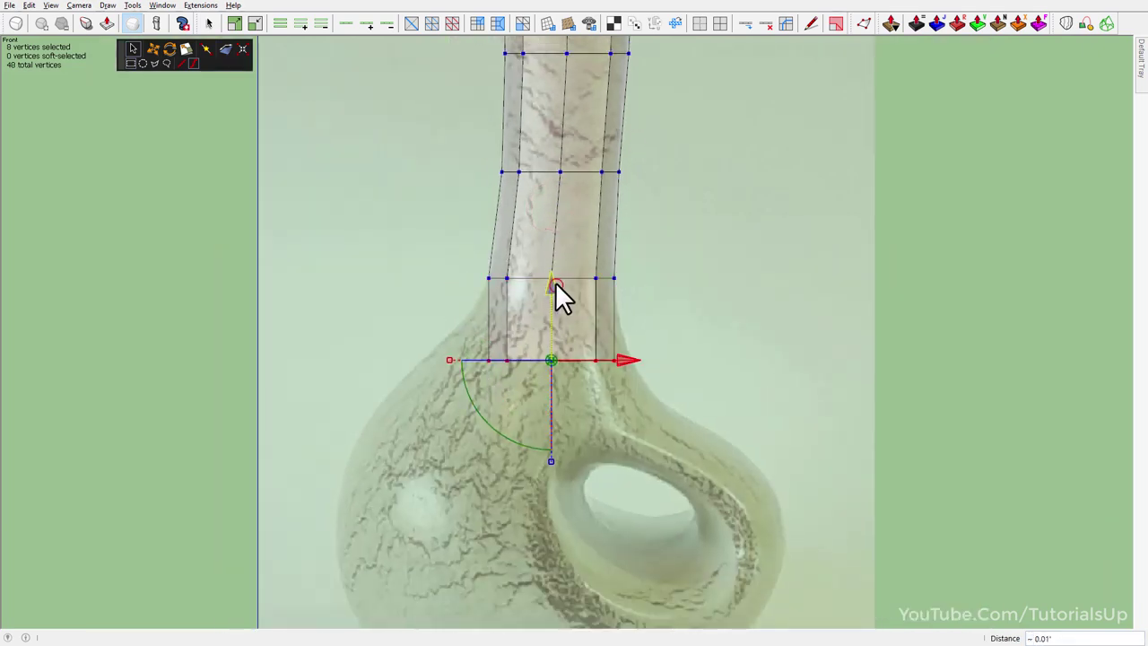
{"action": "left_click_drag", "start_coordinate": [446, 359], "coordinate": [416, 360]}
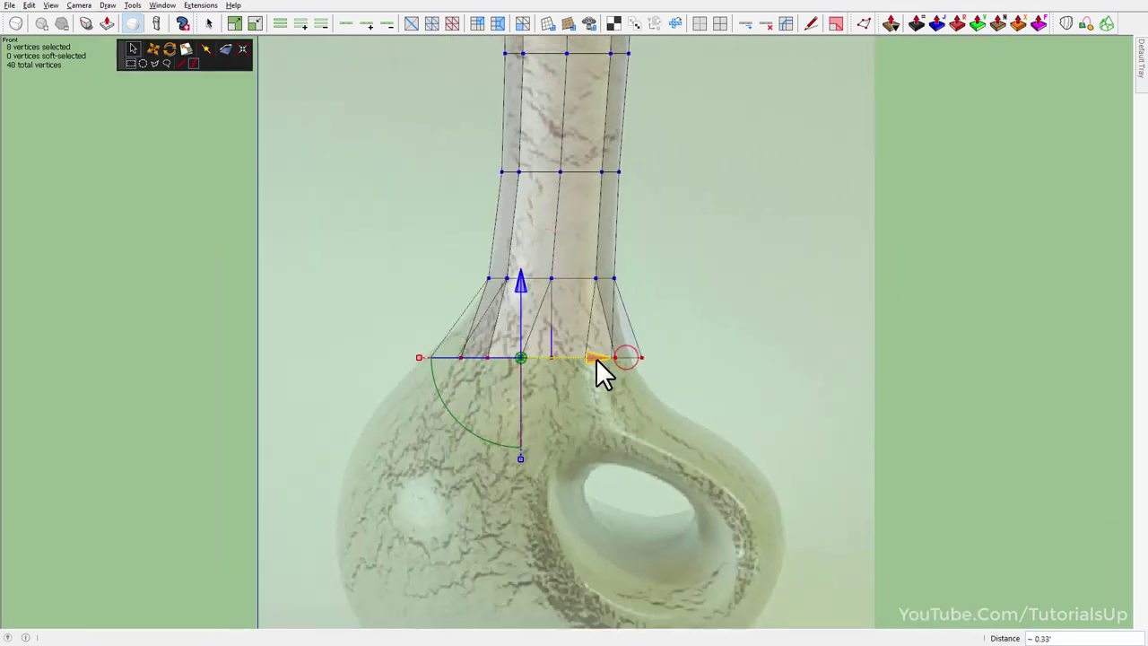
{"action": "left_click_drag", "start_coordinate": [603, 372], "coordinate": [581, 374]}
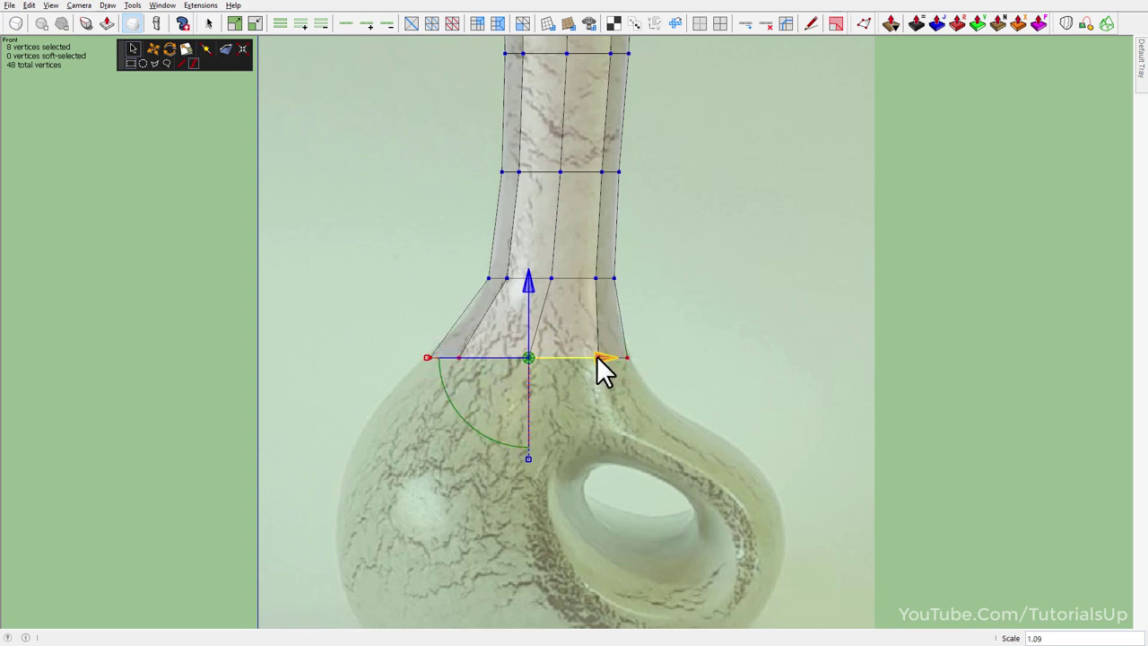
{"action": "left_click_drag", "start_coordinate": [431, 359], "coordinate": [423, 363]}
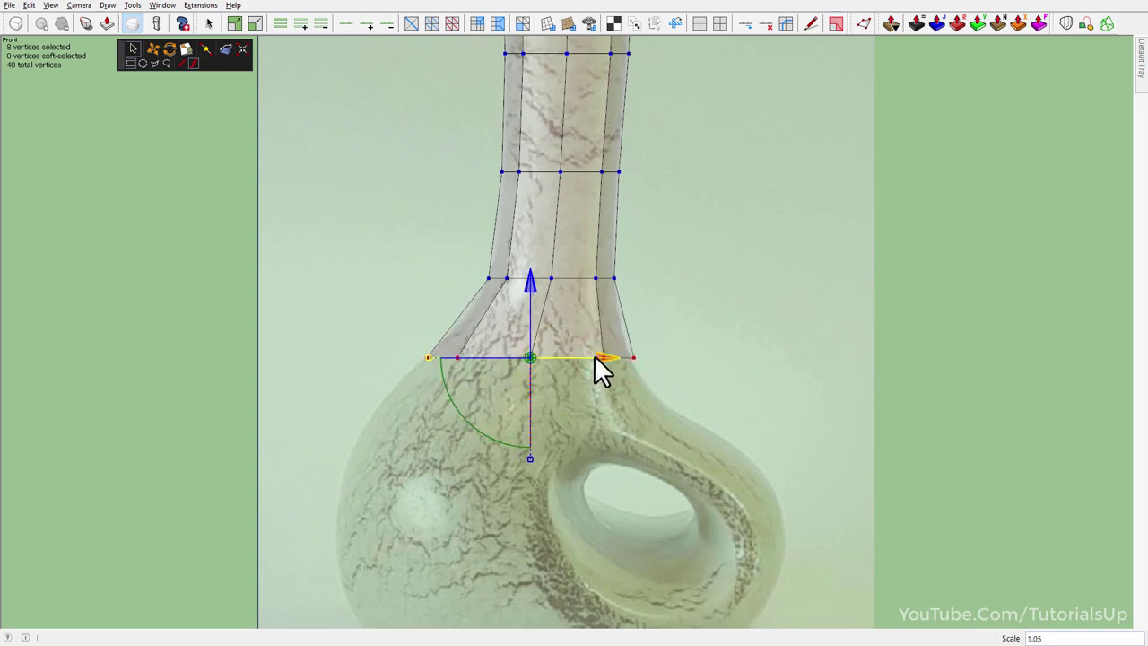
{"action": "scroll", "coordinate": [526, 339], "scroll_direction": "up", "scroll_amount": 1}
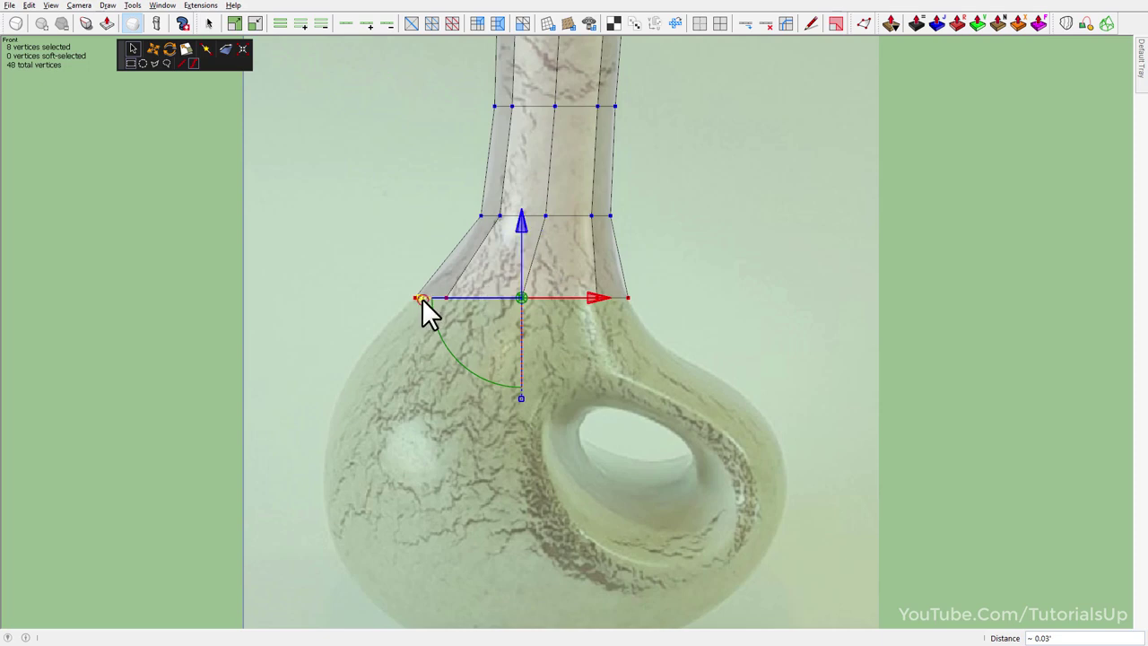
{"action": "left_click_drag", "start_coordinate": [526, 249], "coordinate": [533, 303]}
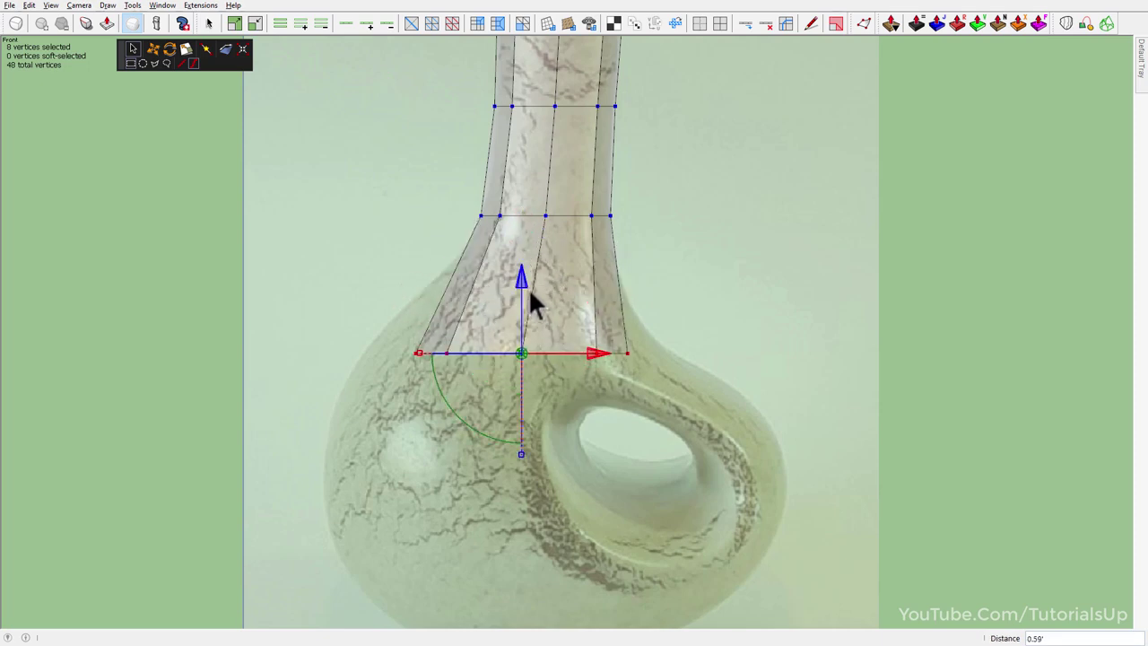
{"action": "key", "text": "ctrl+z"}
- Add two widening bands down the body and realign the ring above them
{"action": "left_click_drag", "start_coordinate": [532, 238], "coordinate": [525, 286], "text": "ctrl"}
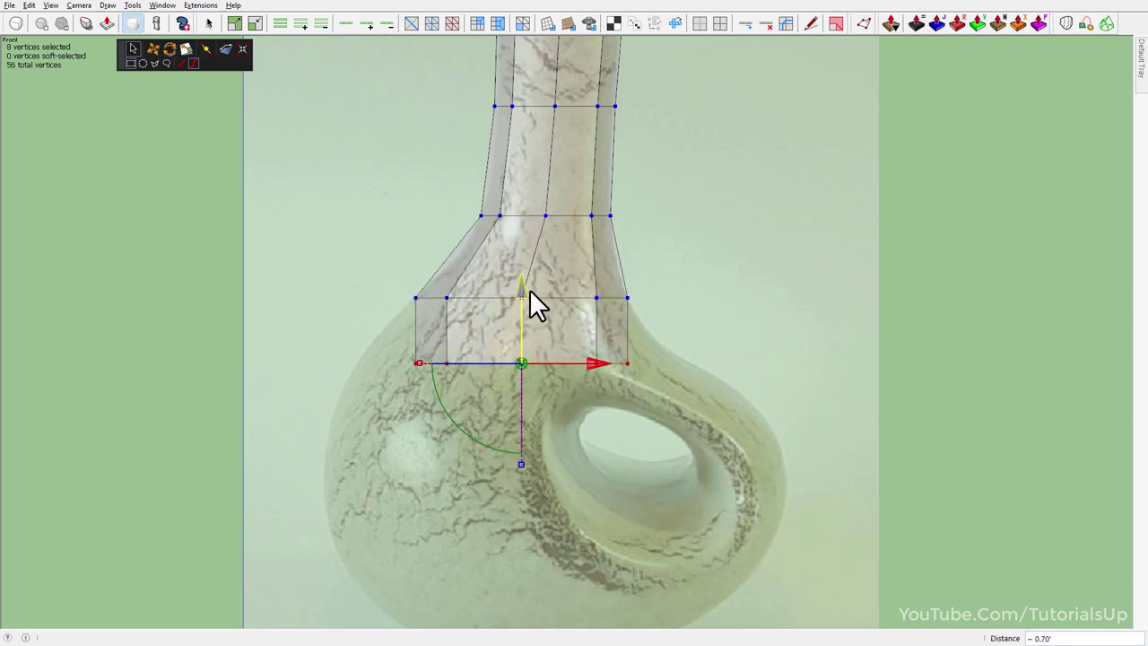
{"action": "left_click_drag", "start_coordinate": [420, 366], "coordinate": [362, 379]}
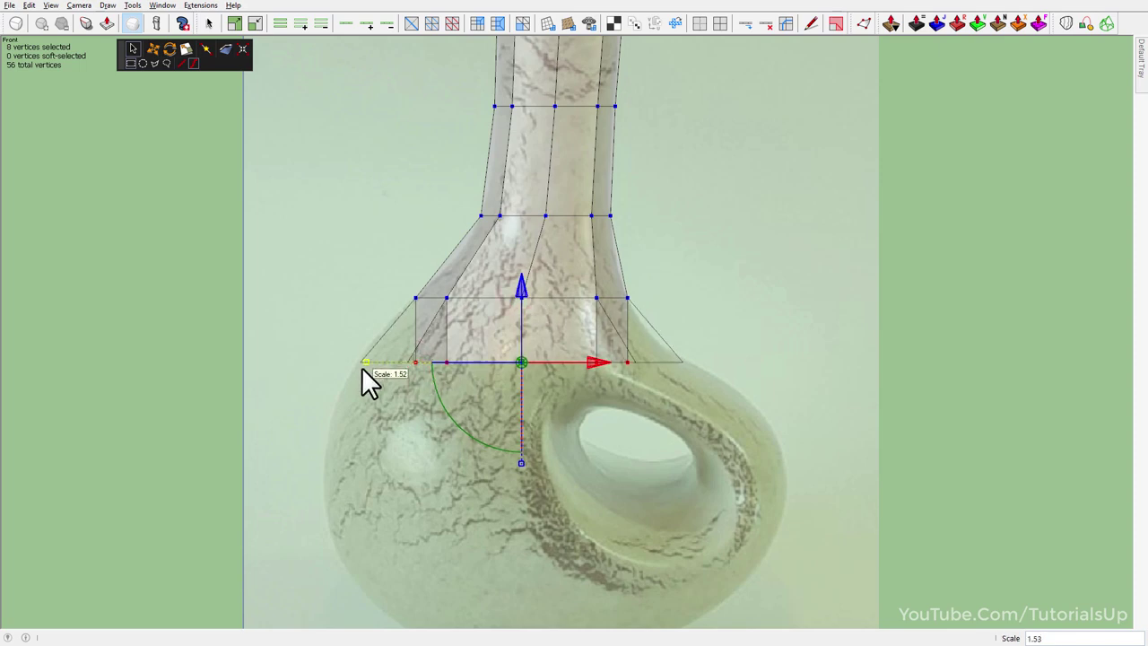
{"action": "scroll", "coordinate": [485, 216], "scroll_direction": "down", "scroll_amount": 2}
{"action": "left_click_drag", "start_coordinate": [507, 231], "coordinate": [492, 271], "text": "ctrl"}
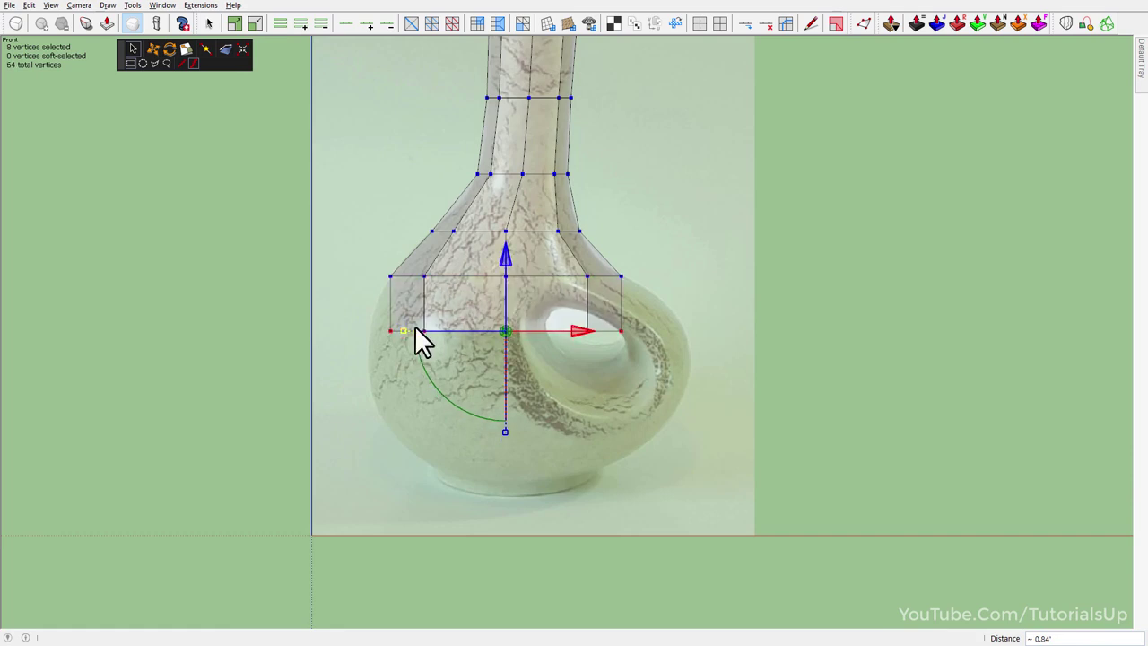
{"action": "left_click_drag", "start_coordinate": [406, 332], "coordinate": [369, 334]}
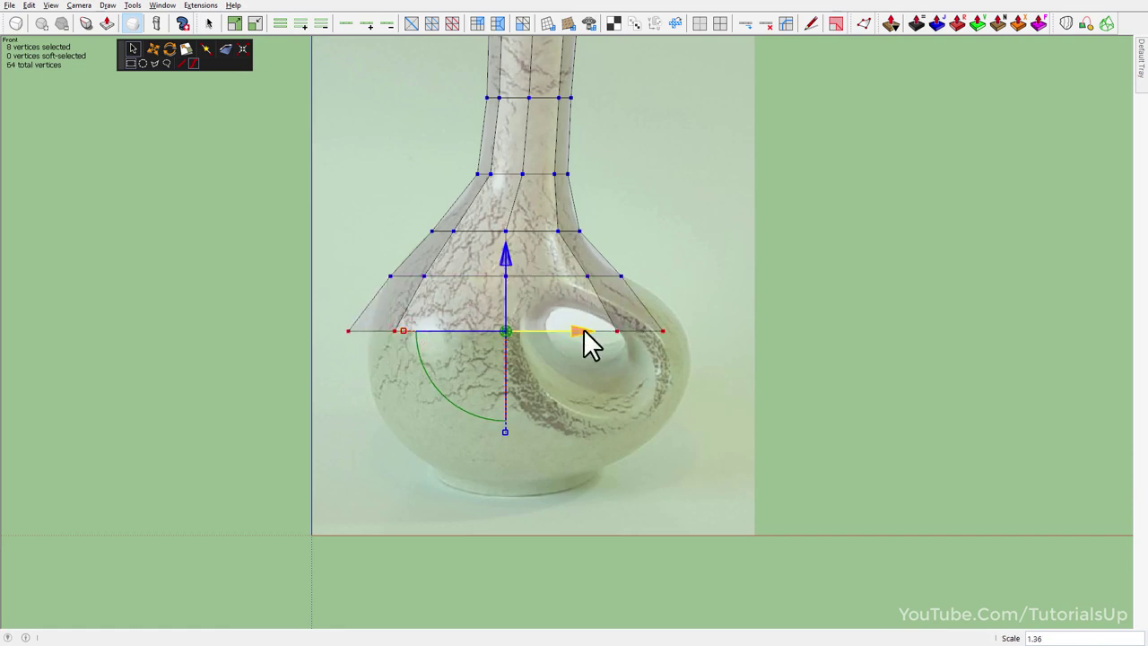
{"action": "mouse_move", "coordinate": [584, 330]}
{"action": "left_mouse_down"}
{"action": "mouse_move", "coordinate": [603, 331]}
{"action": "mouse_move", "coordinate": [604, 345]}
{"action": "left_mouse_up"}
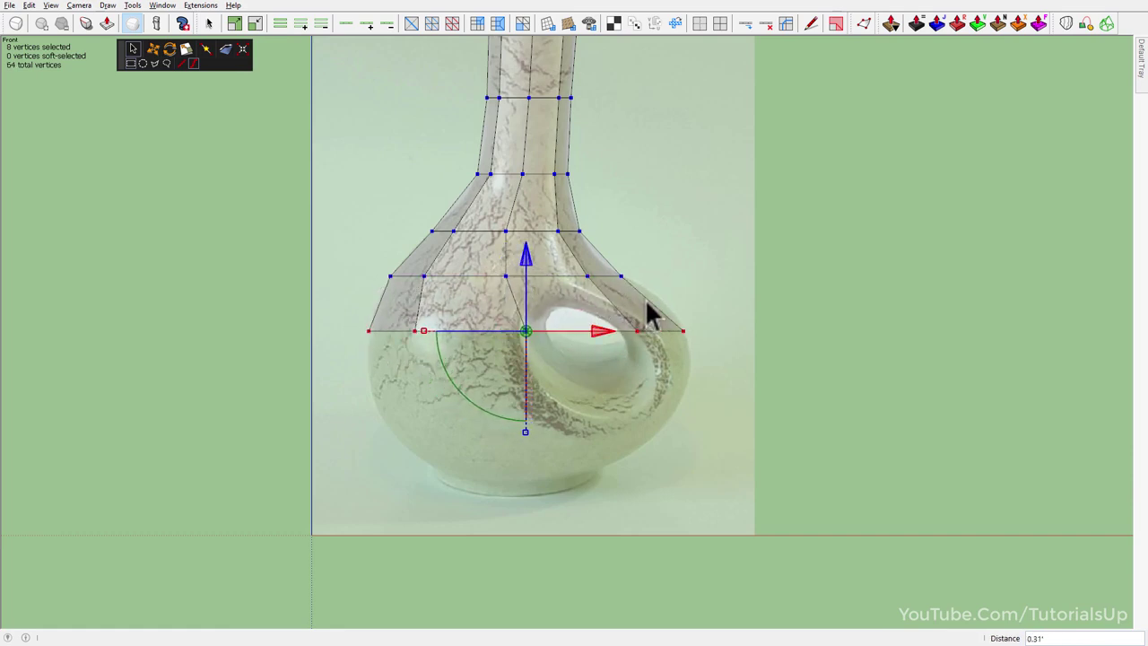
{"action": "left_click", "coordinate": [378, 269]}
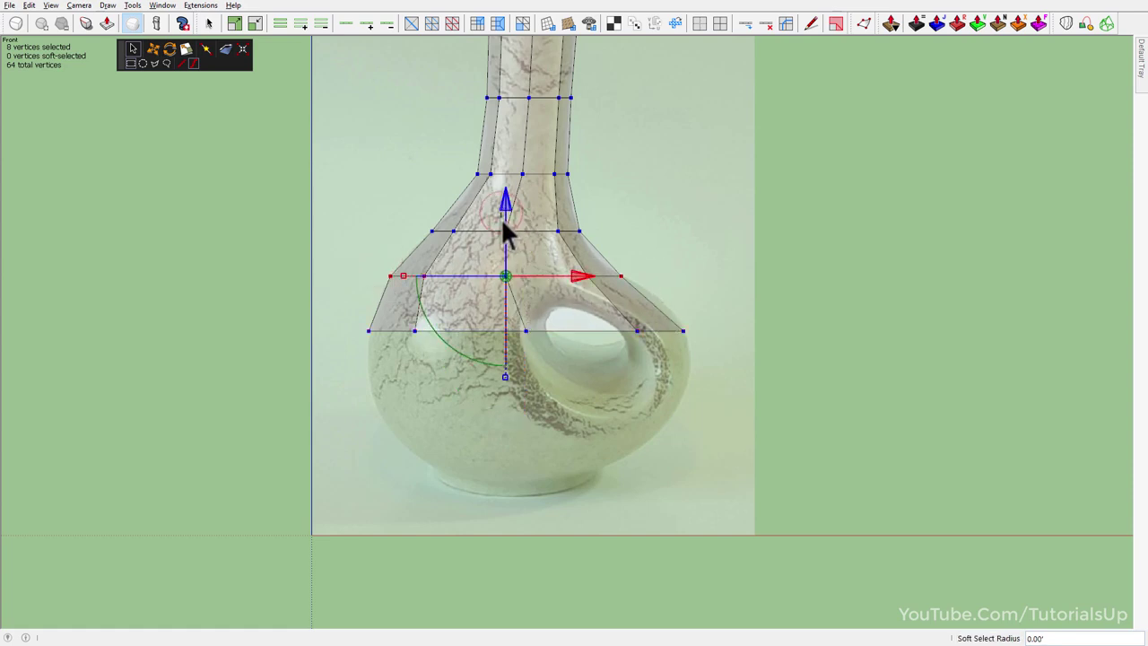
{"action": "left_click_drag", "start_coordinate": [505, 225], "coordinate": [478, 278]}
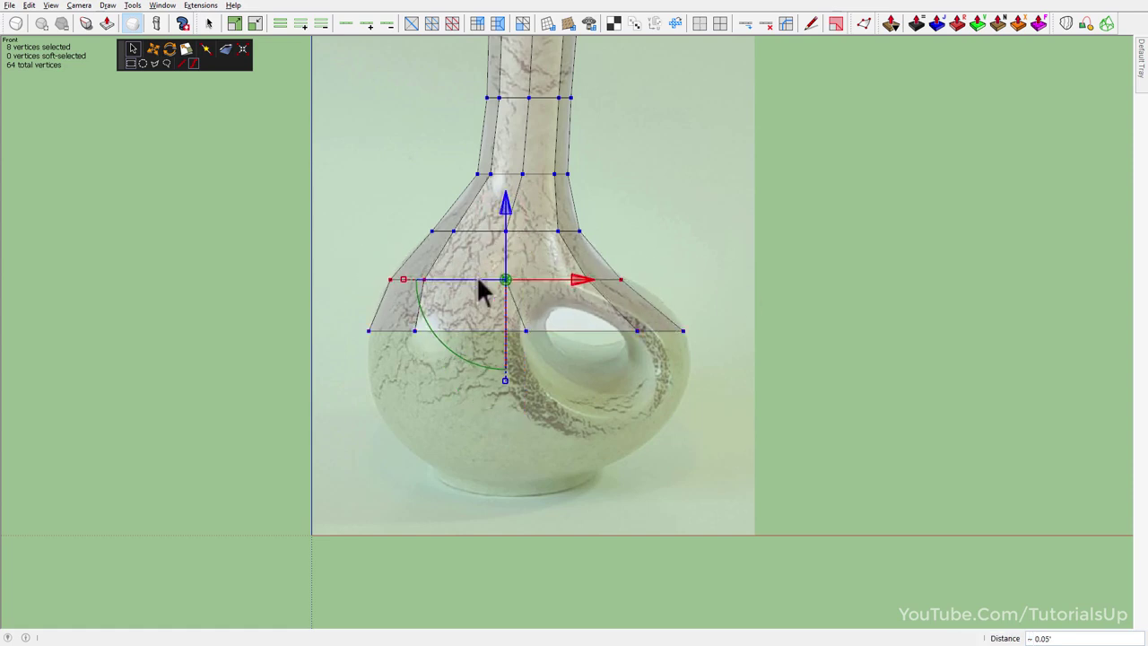
{"action": "left_click_drag", "start_coordinate": [577, 279], "coordinate": [579, 279]}
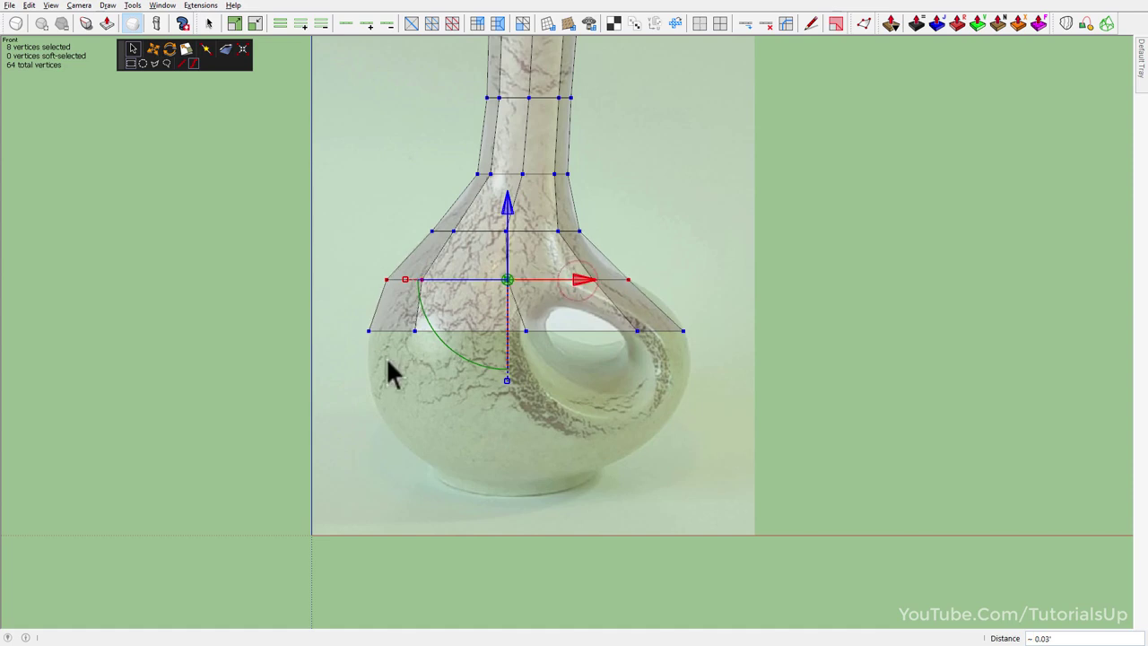
{"action": "left_click", "coordinate": [664, 345]}
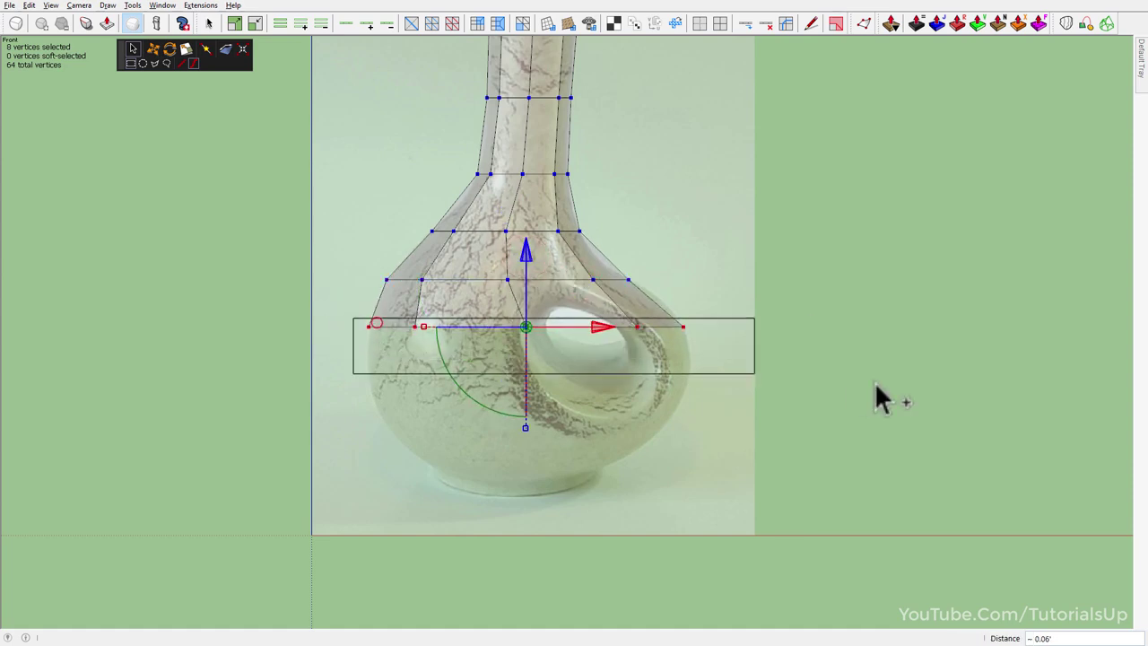
{"action": "left_click_drag", "start_coordinate": [526, 251], "coordinate": [523, 374]}
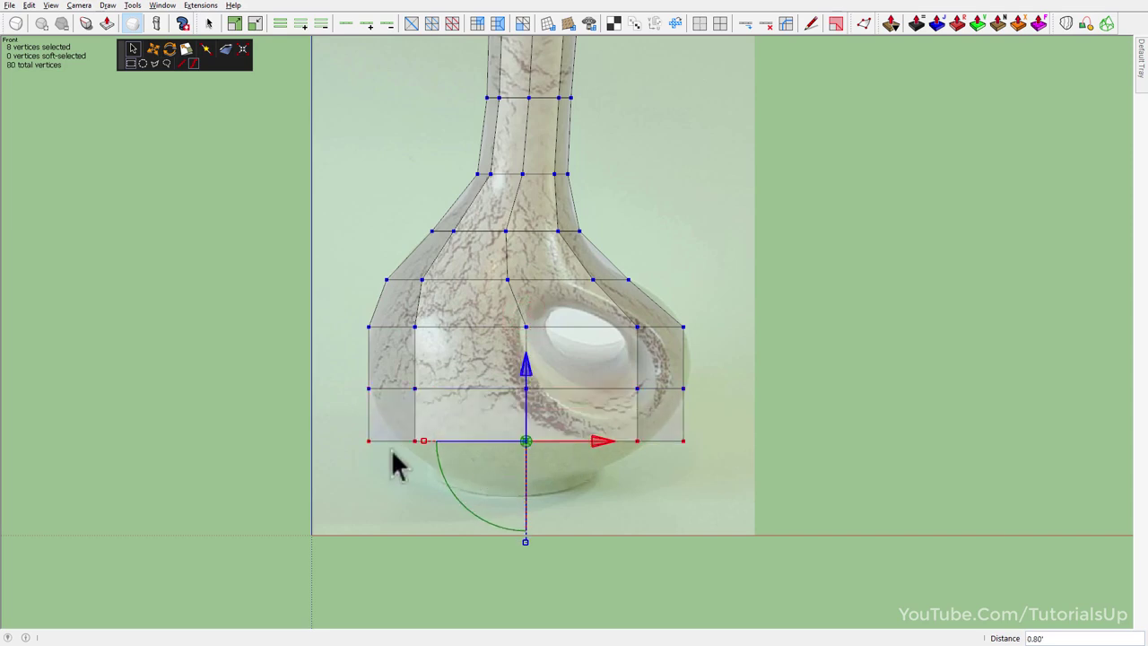
- Extrude the bottom ring into the belly and taper it toward the base
{"action": "left_click_drag", "start_coordinate": [444, 441], "coordinate": [574, 437]}
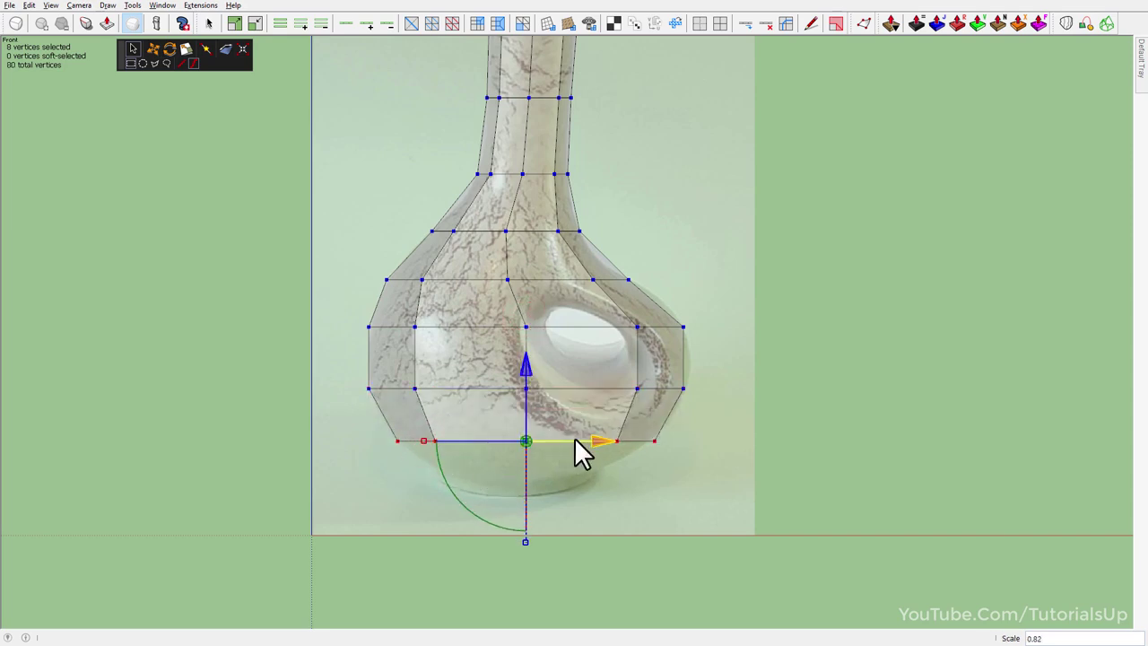
{"action": "left_click_drag", "start_coordinate": [525, 364], "coordinate": [518, 423]}
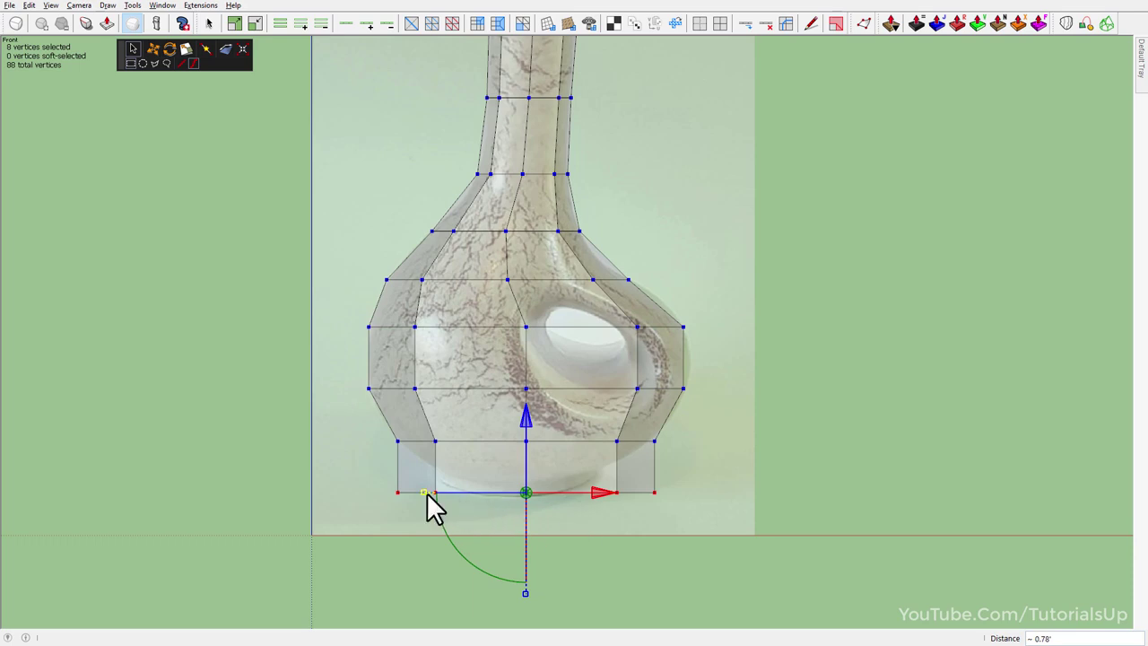
{"action": "mouse_move", "coordinate": [427, 492]}
{"action": "left_mouse_down"}
{"action": "mouse_move", "coordinate": [454, 507]}
{"action": "mouse_move", "coordinate": [458, 496]}
{"action": "left_mouse_up"}
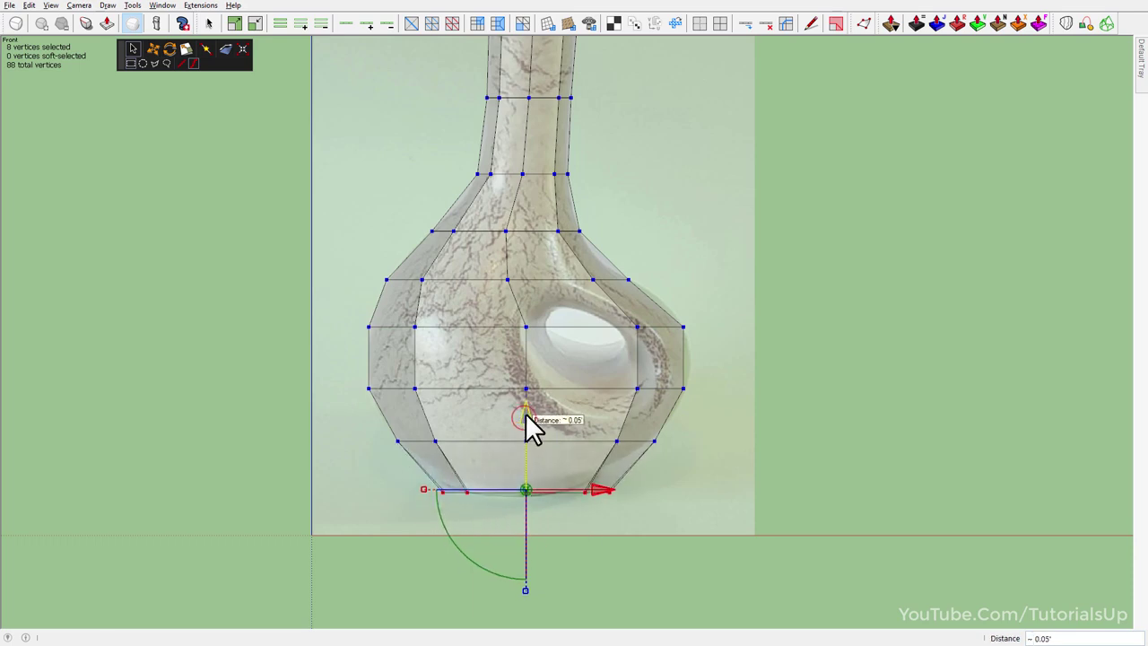
{"action": "left_click_drag", "start_coordinate": [526, 420], "coordinate": [521, 435]}
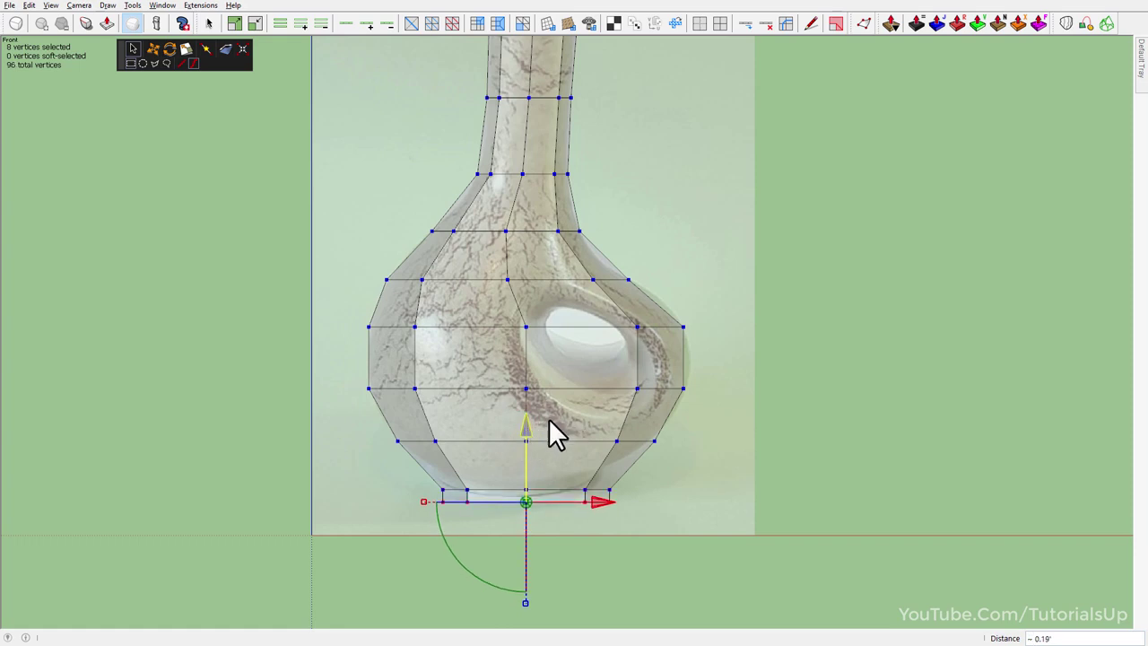
- Exit vertex editing and orbit around the vase in perspective
{"action": "key", "text": "Escape"}
{"action": "scroll", "coordinate": [601, 368], "scroll_direction": "down", "scroll_amount": 3}
{"action": "middle_click_drag", "start_coordinate": [613, 363], "coordinate": [455, 503]}
{"action": "scroll", "coordinate": [447, 424], "scroll_direction": "up", "scroll_amount": 3}
{"action": "mouse_move", "coordinate": [446, 424]}
{"action": "middle_mouse_down"}
{"action": "mouse_move", "coordinate": [39, 423]}
{"action": "mouse_move", "coordinate": [691, 419]}
{"action": "middle_mouse_up"}
- Move the reference image beside the vase
{"action": "left_click", "coordinate": [592, 466]}
{"action": "key", "text": "m"}
{"action": "left_click", "coordinate": [691, 492]}
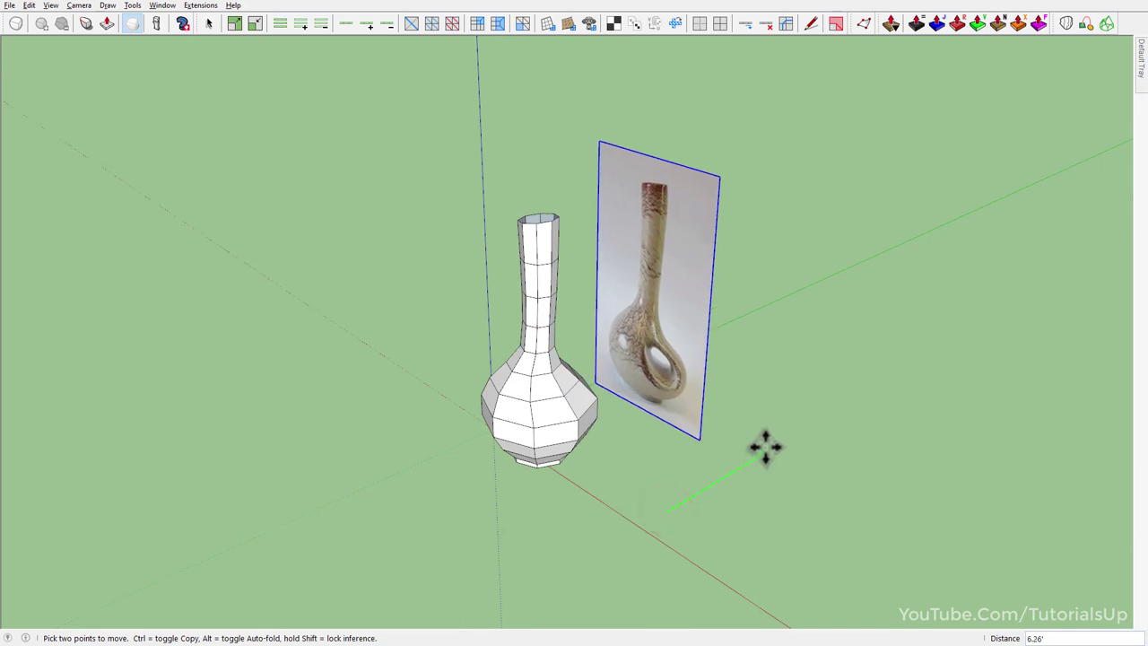
{"action": "left_click", "coordinate": [764, 449]}
{"action": "key", "text": "F2"}
{"action": "key", "text": "space"}
- Select the vase mesh and make it a group
{"action": "left_click", "coordinate": [558, 419]}
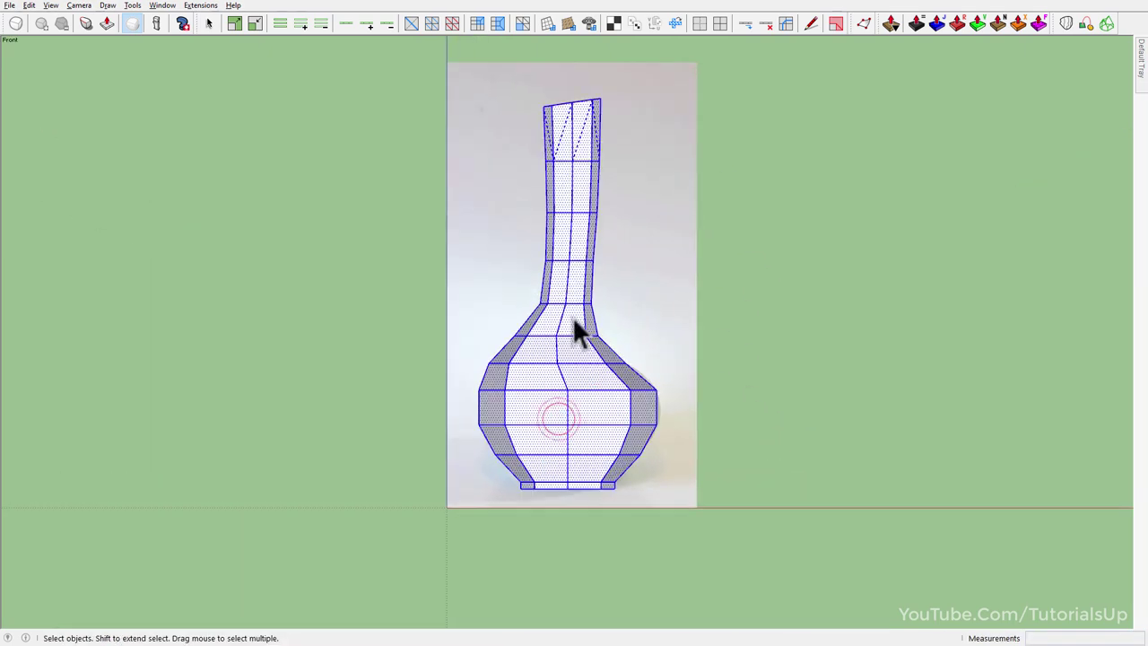
{"action": "middle_click_drag", "start_coordinate": [573, 317], "coordinate": [476, 493]}
{"action": "right_click", "coordinate": [558, 392]}
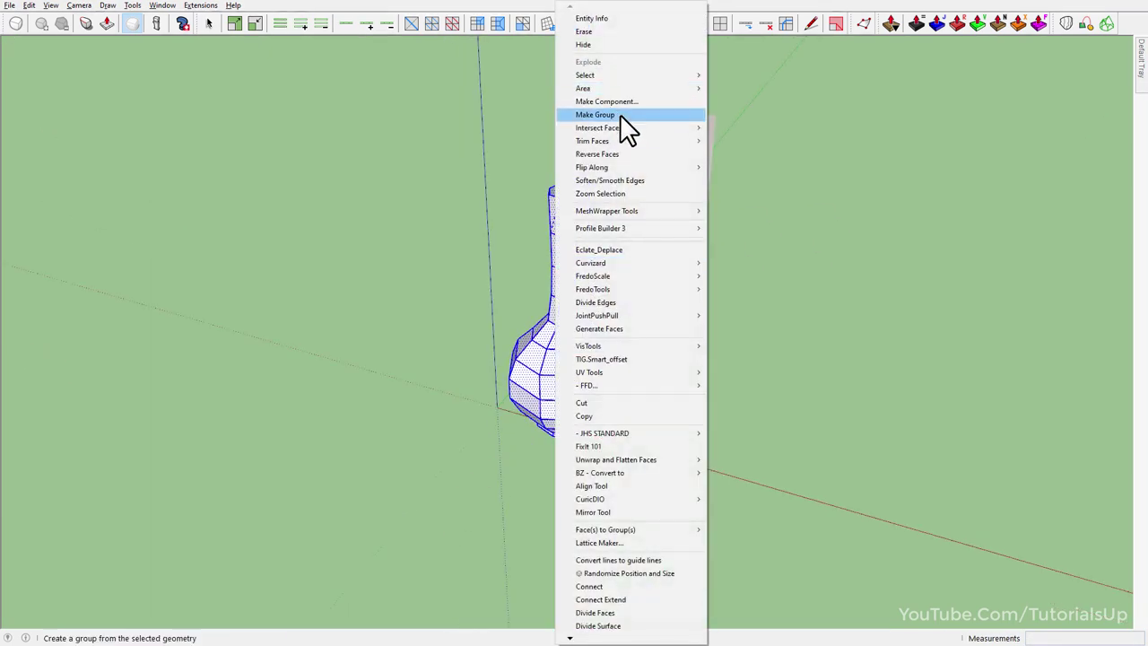
{"action": "left_click", "coordinate": [620, 114]}
- Inside the group, draw edges across the open end to seal it with a face
{"action": "mouse_move", "coordinate": [558, 257]}
{"action": "middle_mouse_down"}
{"action": "mouse_move", "coordinate": [498, 636]}
{"action": "mouse_move", "coordinate": [476, 530]}
{"action": "mouse_move", "coordinate": [574, 379]}
{"action": "mouse_move", "coordinate": [441, 64]}
{"action": "mouse_move", "coordinate": [559, 230]}
{"action": "mouse_move", "coordinate": [610, 278]}
{"action": "middle_mouse_up"}
{"action": "double_click", "coordinate": [566, 218]}
{"action": "key", "text": "l"}
{"action": "left_click", "coordinate": [605, 292]}
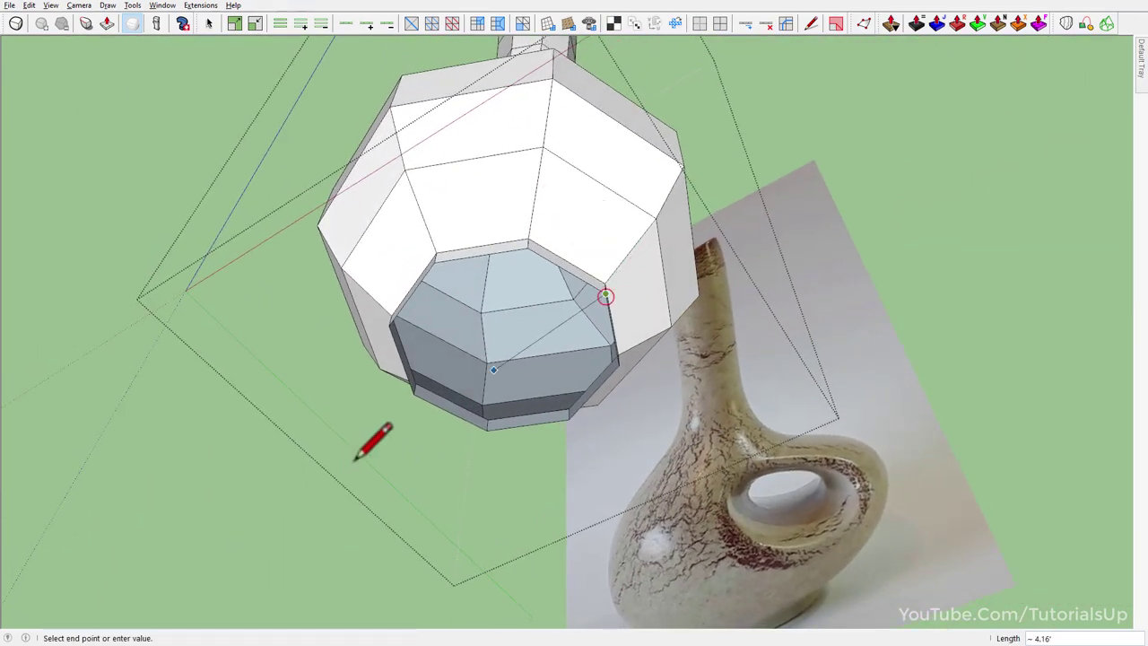
{"action": "left_click", "coordinate": [414, 392]}
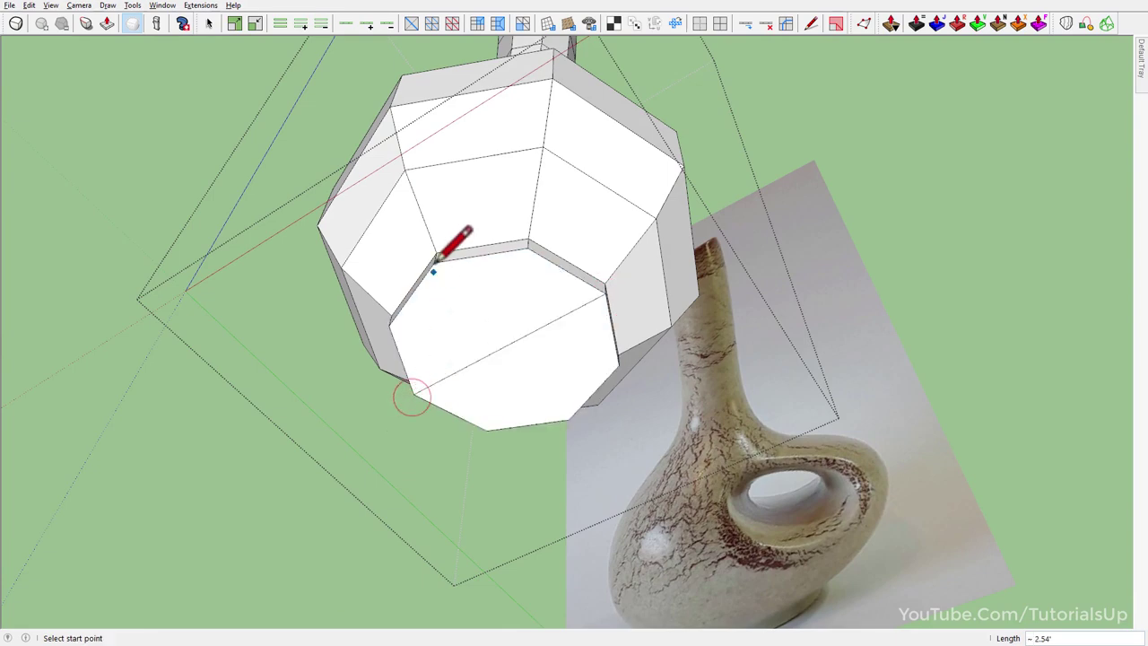
{"action": "left_click", "coordinate": [568, 418]}
- Select the vase group and orbit to view it beside the reference
{"action": "middle_click_drag", "start_coordinate": [512, 328], "coordinate": [461, 479]}
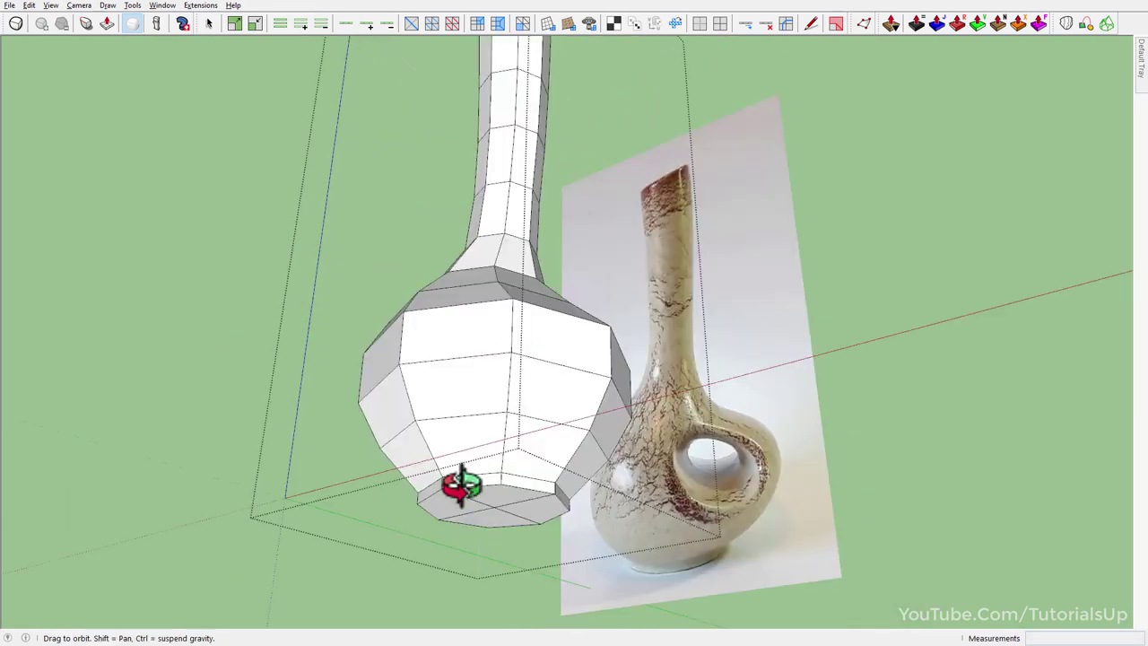
{"action": "scroll", "coordinate": [490, 499], "scroll_direction": "down", "scroll_amount": 3}
{"action": "key", "text": "space"}
{"action": "left_click", "coordinate": [478, 366]}
{"action": "middle_click_drag", "start_coordinate": [418, 287], "coordinate": [469, 428]}
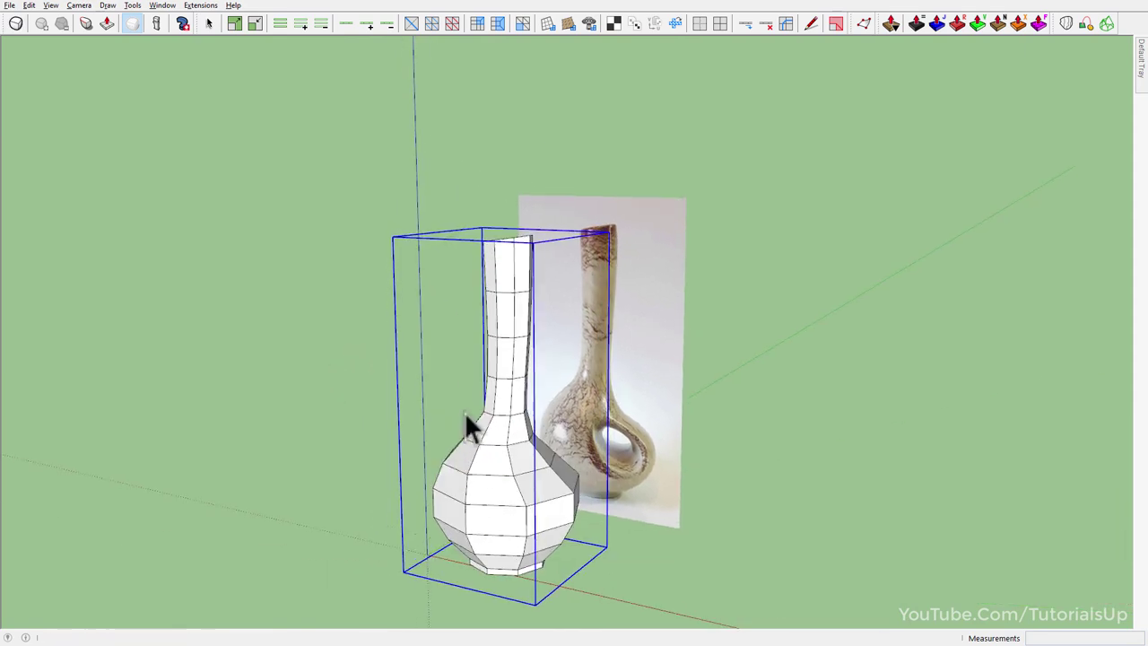
{"action": "scroll", "coordinate": [506, 510], "scroll_direction": "up", "scroll_amount": 3}
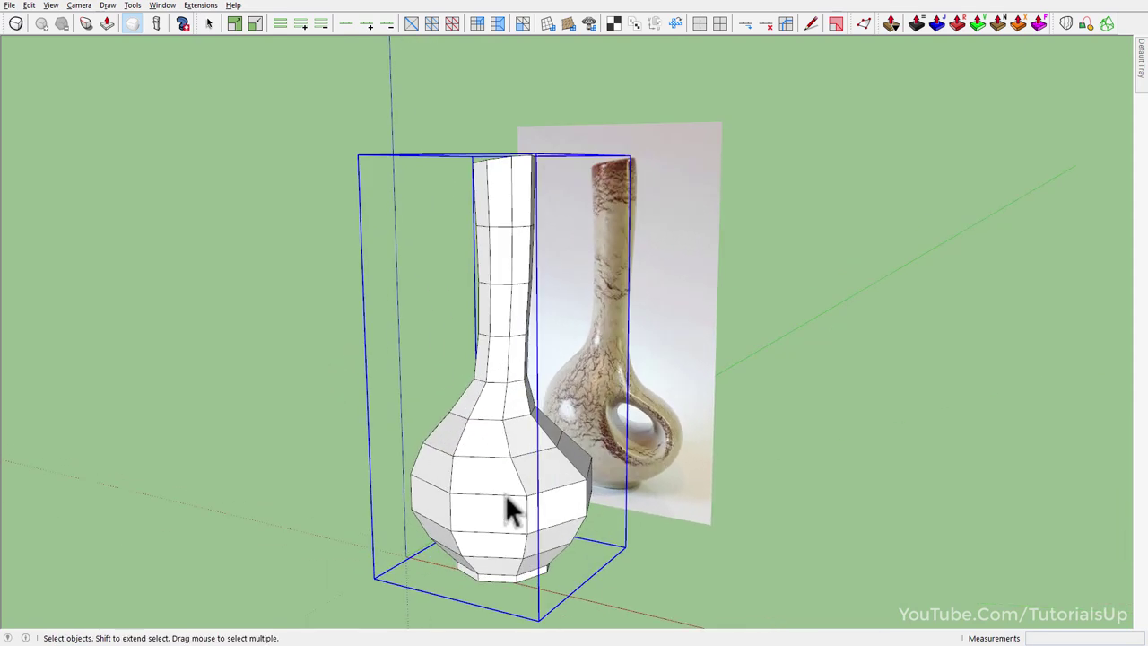
- Preview the vase with SubD on and increased subdivisions, then switch back to the control mesh
{"action": "left_click", "coordinate": [16, 25]}
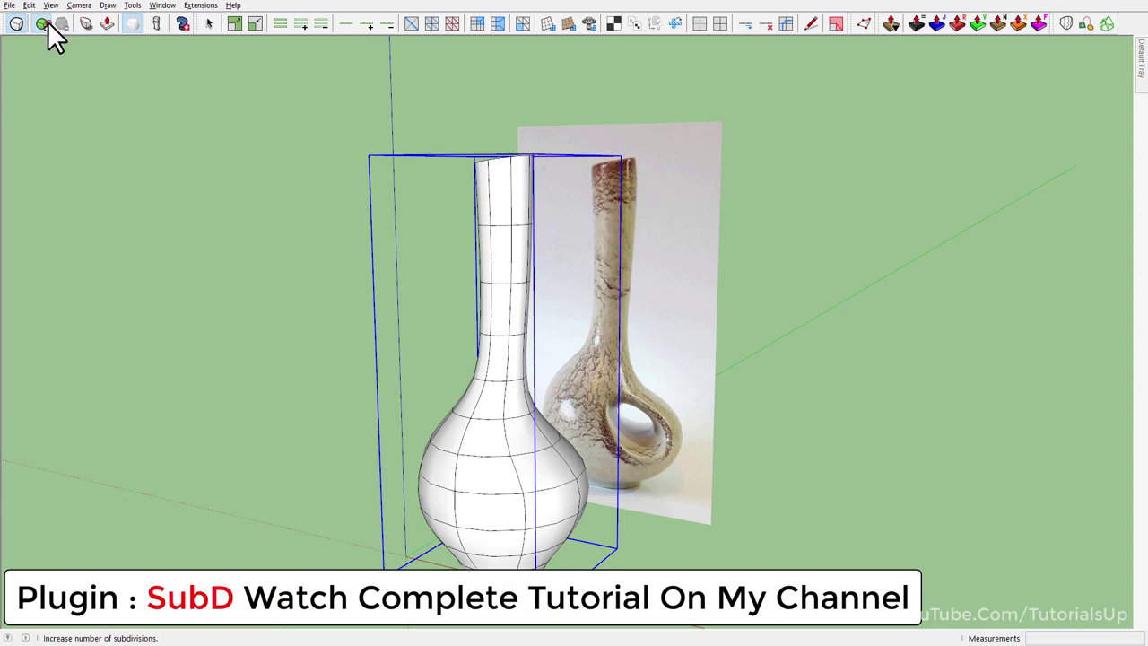
{"action": "left_click", "coordinate": [43, 23]}
{"action": "mouse_move", "coordinate": [487, 398]}
{"action": "middle_mouse_down"}
{"action": "mouse_move", "coordinate": [538, 493]}
{"action": "mouse_move", "coordinate": [672, 274]}
{"action": "mouse_move", "coordinate": [569, 515]}
{"action": "middle_mouse_up"}
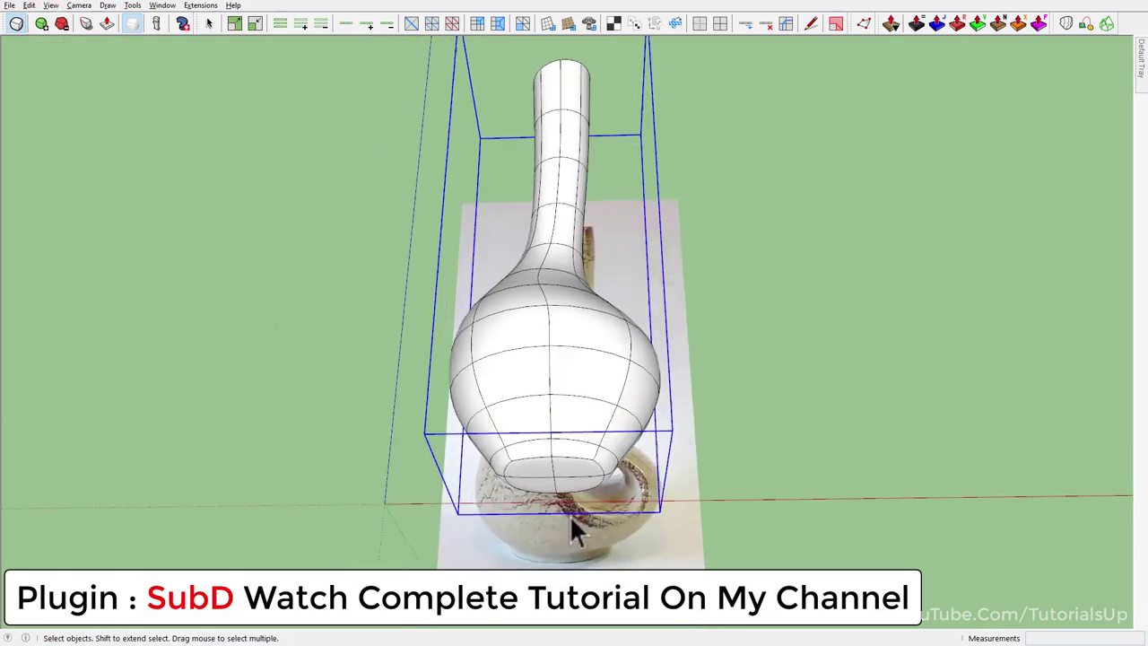
{"action": "scroll", "coordinate": [498, 312], "scroll_direction": "up", "scroll_amount": 5}
{"action": "middle_click_drag", "start_coordinate": [498, 311], "coordinate": [457, 366]}
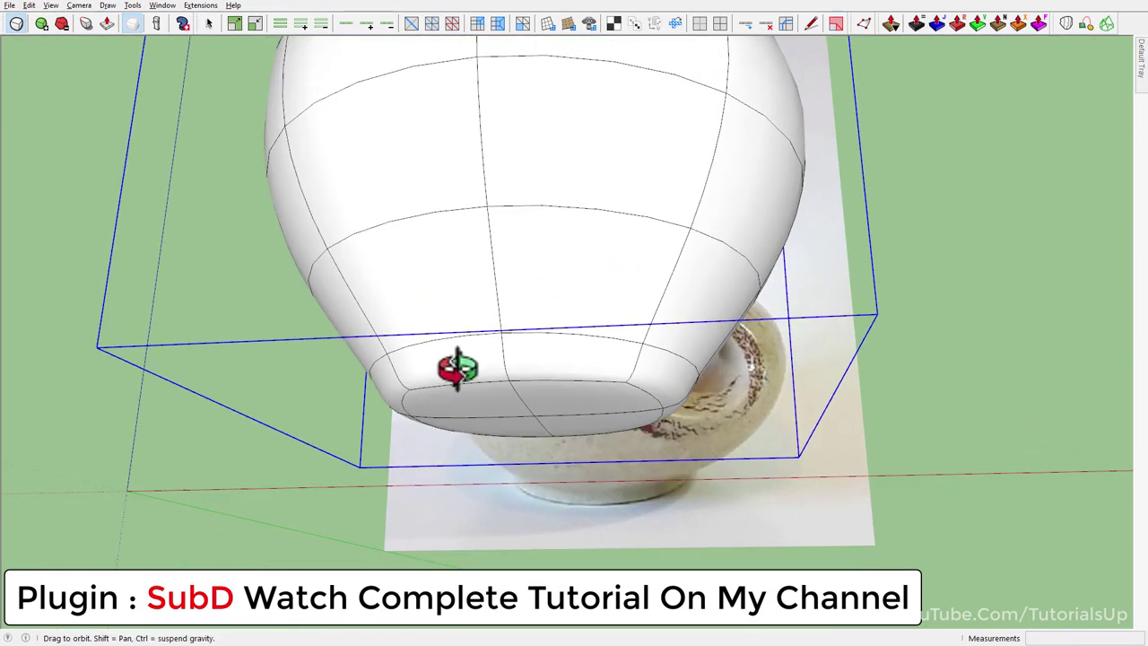
{"action": "left_click", "coordinate": [16, 23]}
{"action": "middle_click_drag", "start_coordinate": [572, 346], "coordinate": [571, 359]}
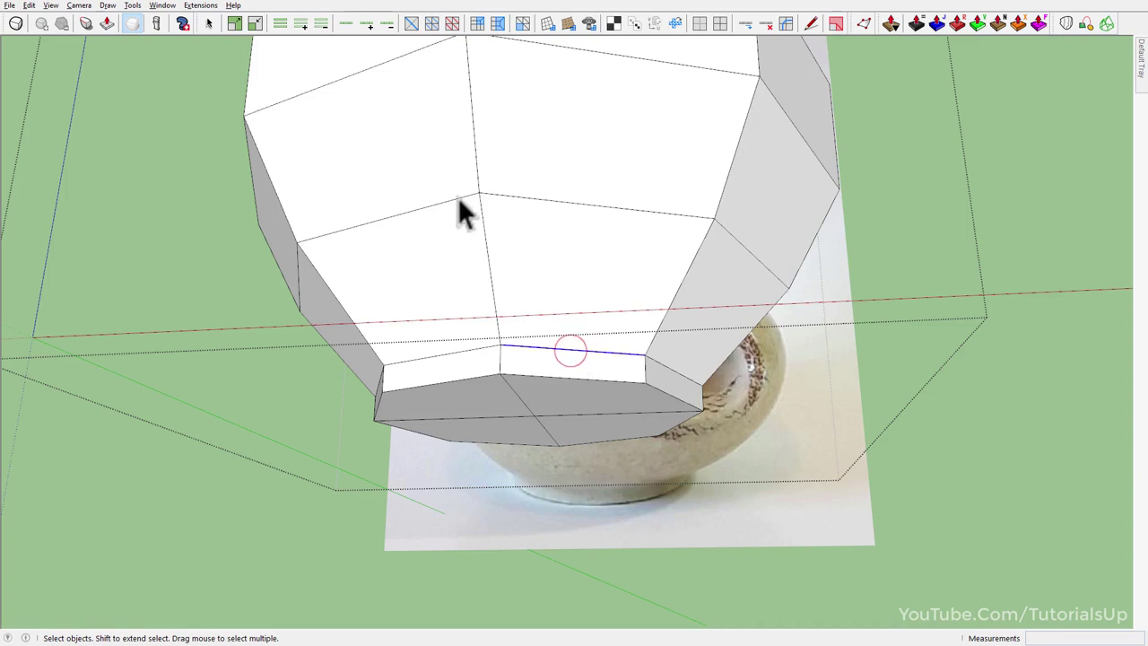
- Select the edge loops around the vase foot
{"action": "left_click", "coordinate": [344, 22]}
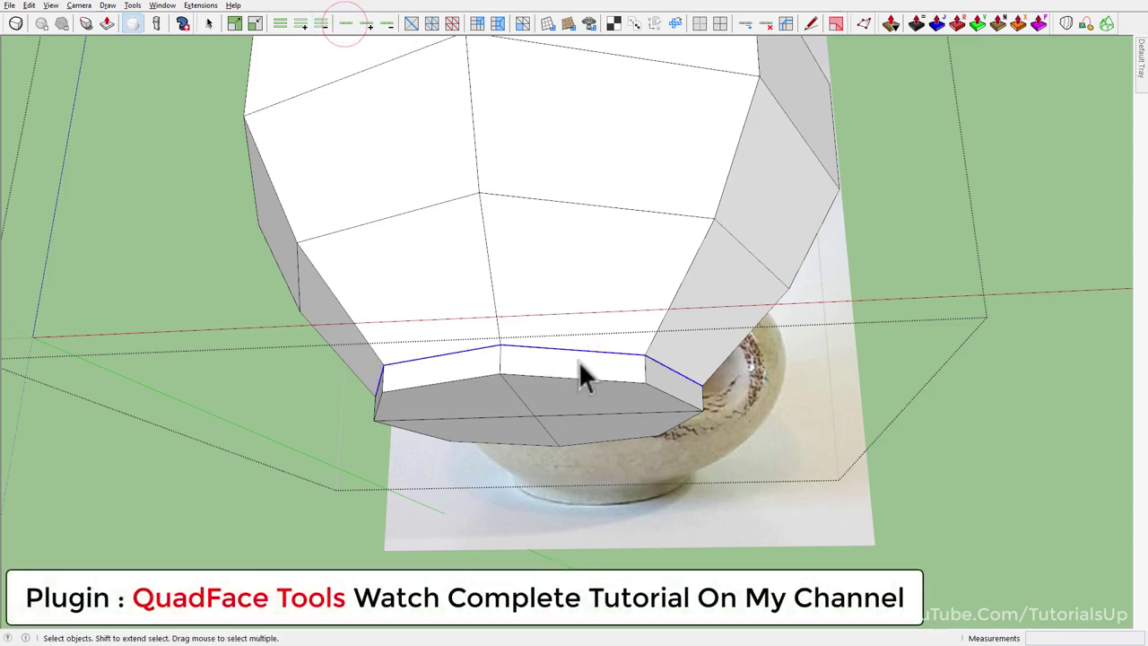
{"action": "mouse_move", "coordinate": [579, 361]}
{"action": "middle_mouse_down"}
{"action": "mouse_move", "coordinate": [505, 244]}
{"action": "mouse_move", "coordinate": [533, 328]}
{"action": "middle_mouse_up"}
{"action": "left_click", "coordinate": [532, 328], "text": "shift"}
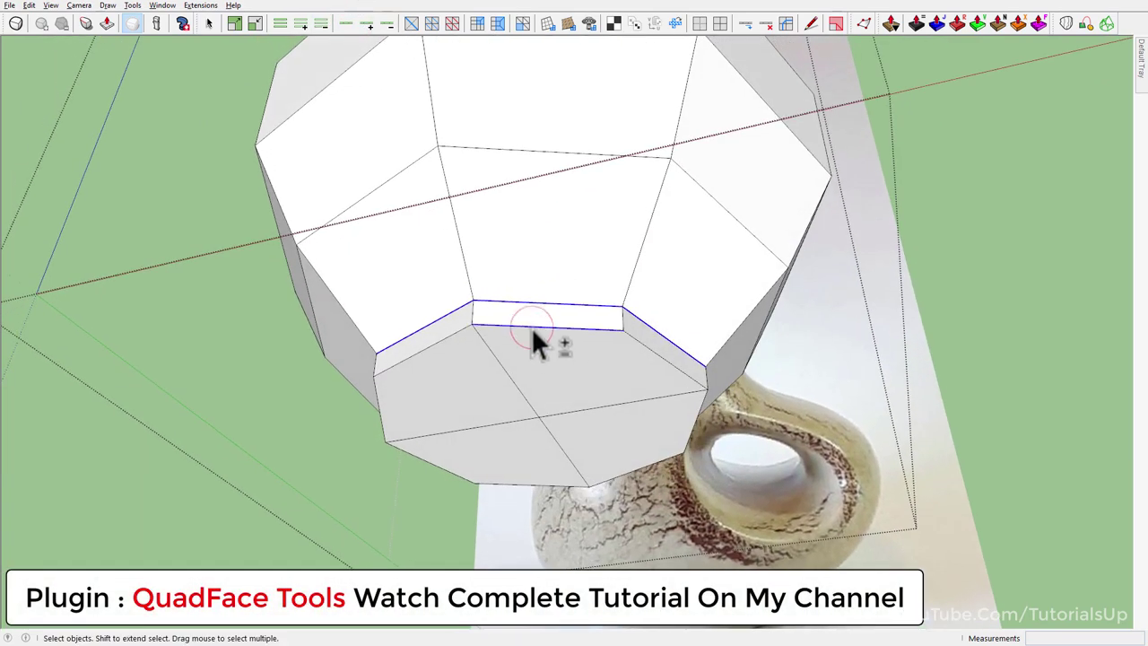
{"action": "left_click", "coordinate": [669, 362], "text": "shift"}
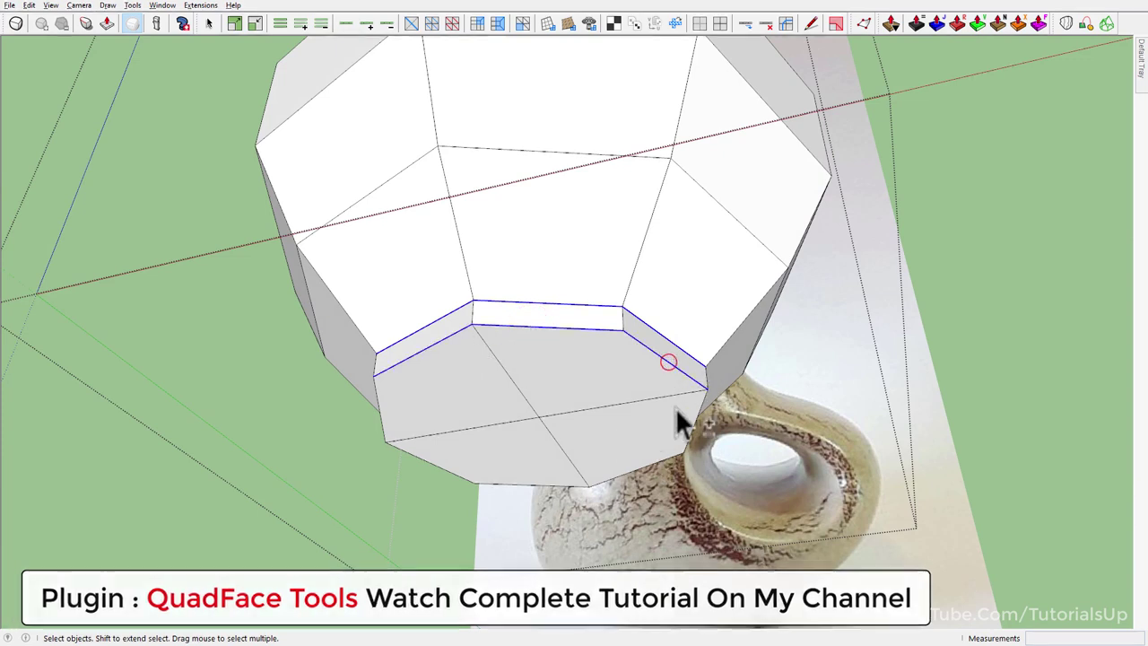
{"action": "left_click", "coordinate": [696, 422], "text": "shift"}
{"action": "left_click", "coordinate": [641, 468], "text": "shift"}
{"action": "left_click", "coordinate": [538, 486], "text": "shift"}
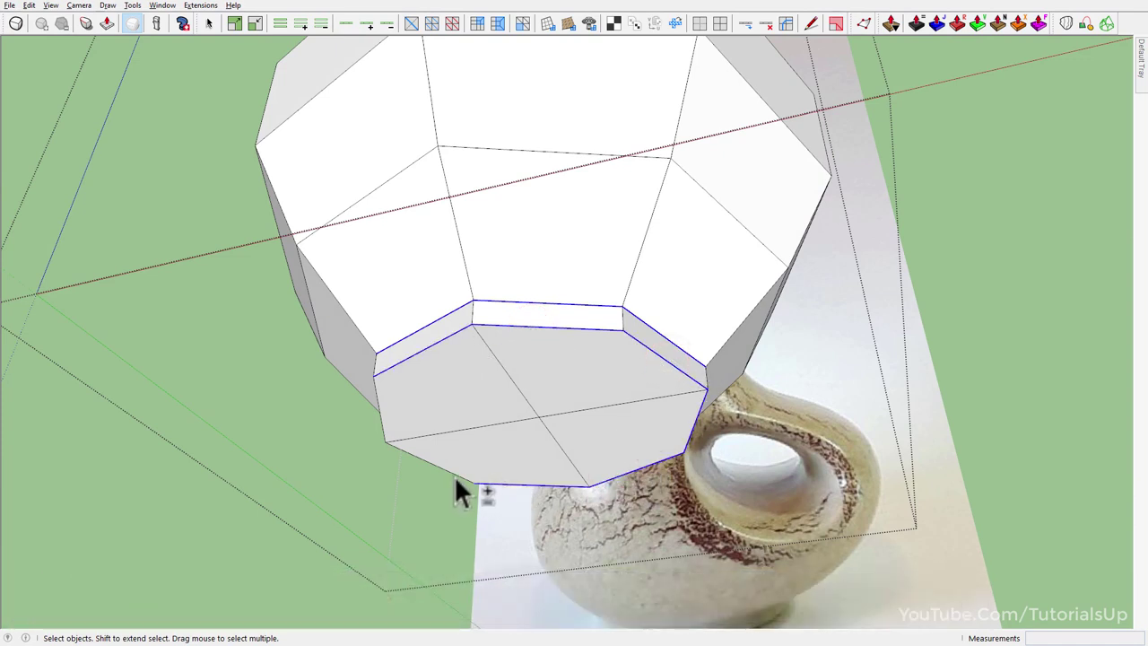
{"action": "left_click", "coordinate": [454, 476], "text": "shift"}
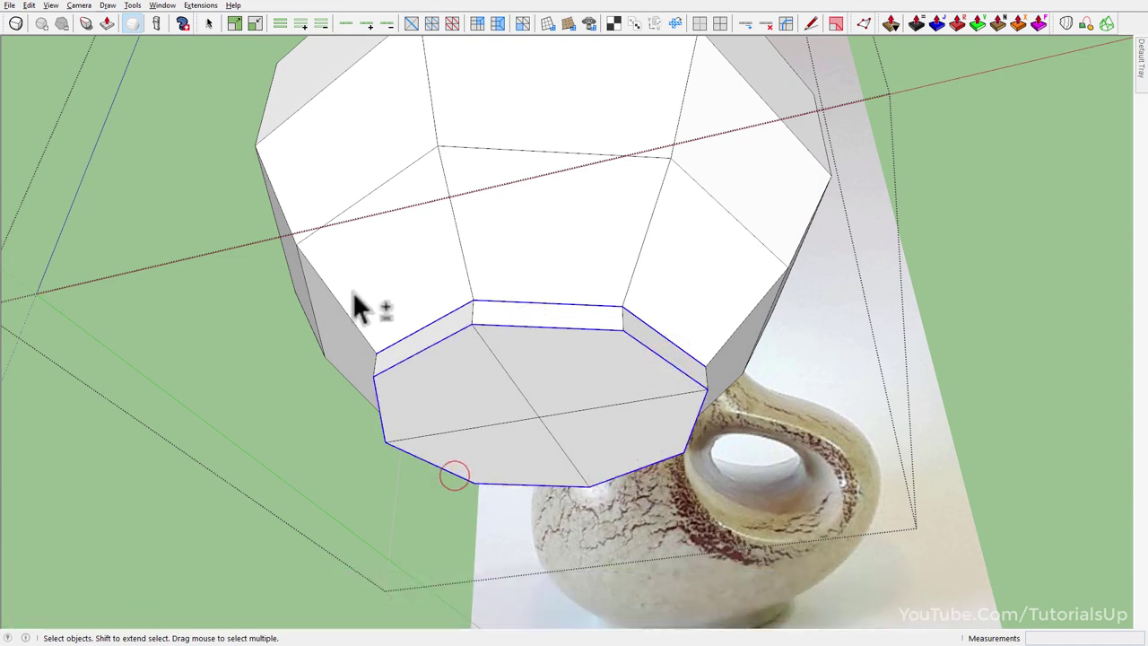
- Crease the selected foot edges at sharpness 1.00 and view the vase from the front
{"action": "left_click", "coordinate": [86, 24]}
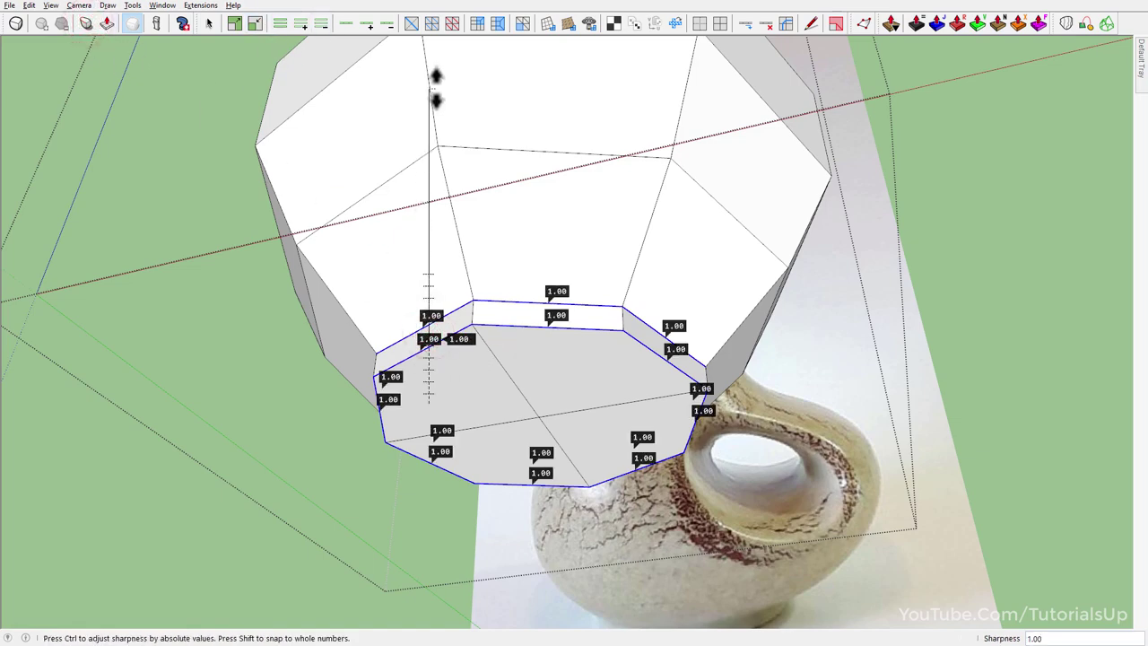
{"action": "mouse_move", "coordinate": [436, 89]}
{"action": "middle_mouse_down"}
{"action": "mouse_move", "coordinate": [512, 449]}
{"action": "mouse_move", "coordinate": [549, 327]}
{"action": "mouse_move", "coordinate": [264, 232]}
{"action": "mouse_move", "coordinate": [589, 449]}
{"action": "middle_mouse_up"}
{"action": "key", "text": "space"}
{"action": "scroll", "coordinate": [549, 323], "scroll_direction": "up", "scroll_amount": 3}
{"action": "key", "text": "2"}
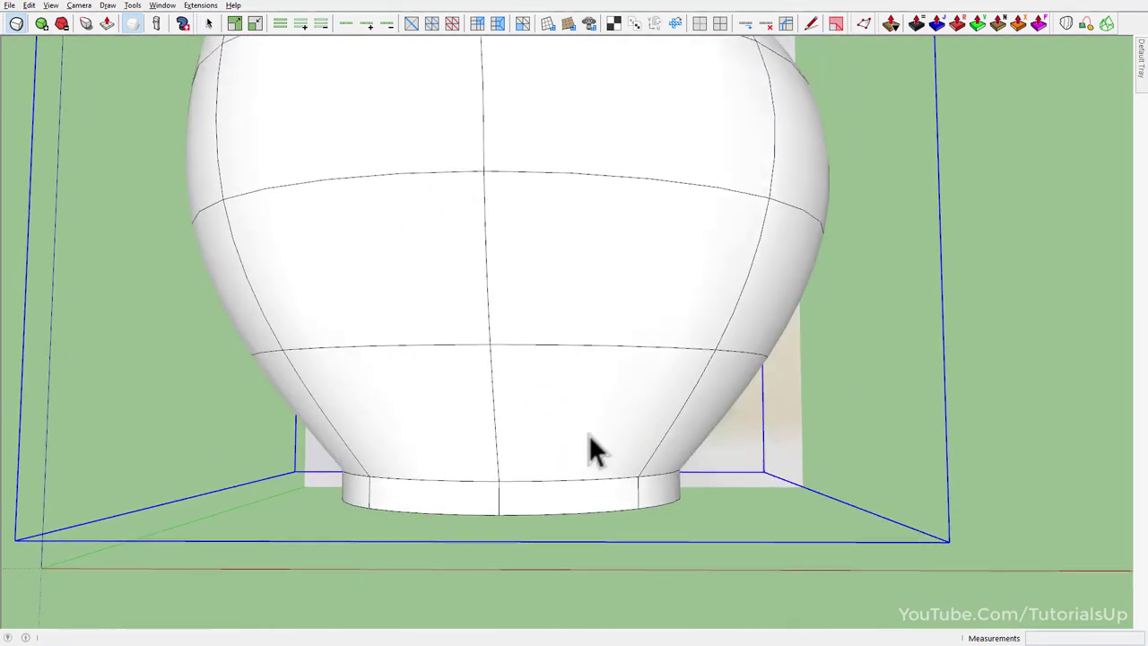
{"action": "scroll", "coordinate": [564, 370], "scroll_direction": "down", "scroll_amount": 3}
{"action": "scroll", "coordinate": [593, 323], "scroll_direction": "up", "scroll_amount": 3}
{"action": "scroll", "coordinate": [608, 266], "scroll_direction": "up", "scroll_amount": 1}
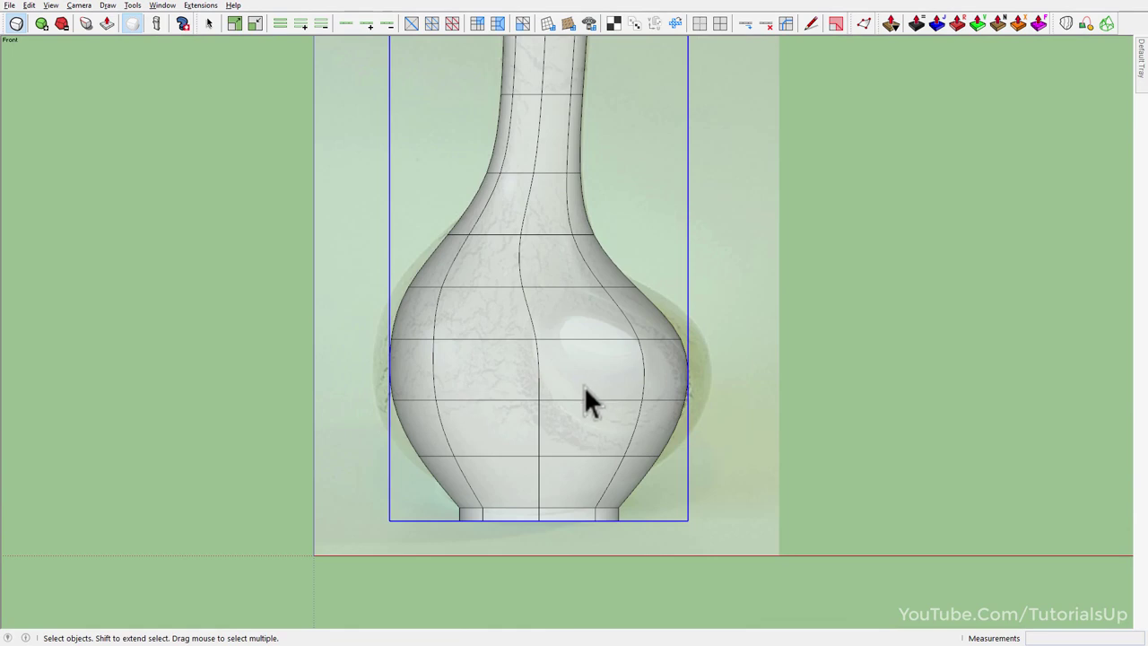
- Widen the vase's middle body vertex rows, compressing and lowering them slightly
{"action": "double_click", "coordinate": [584, 386]}
{"action": "mouse_move", "coordinate": [319, 316]}
{"action": "left_mouse_down"}
{"action": "mouse_move", "coordinate": [779, 450]}
{"action": "mouse_move", "coordinate": [779, 465]}
{"action": "left_mouse_up"}
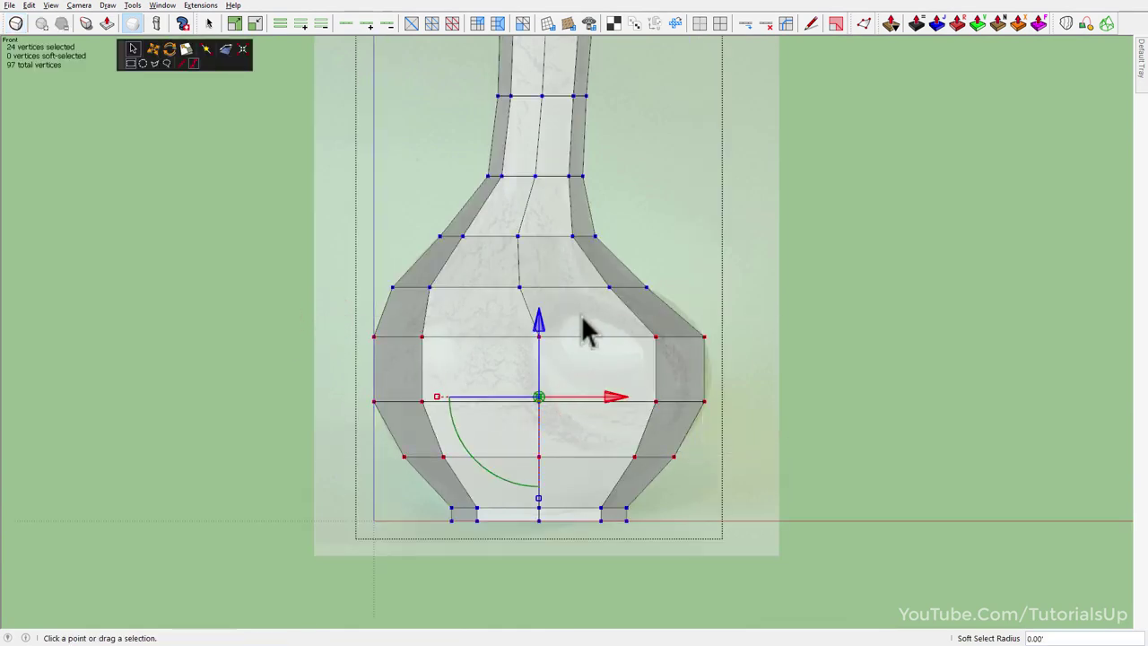
{"action": "left_click_drag", "start_coordinate": [538, 318], "coordinate": [690, 400]}
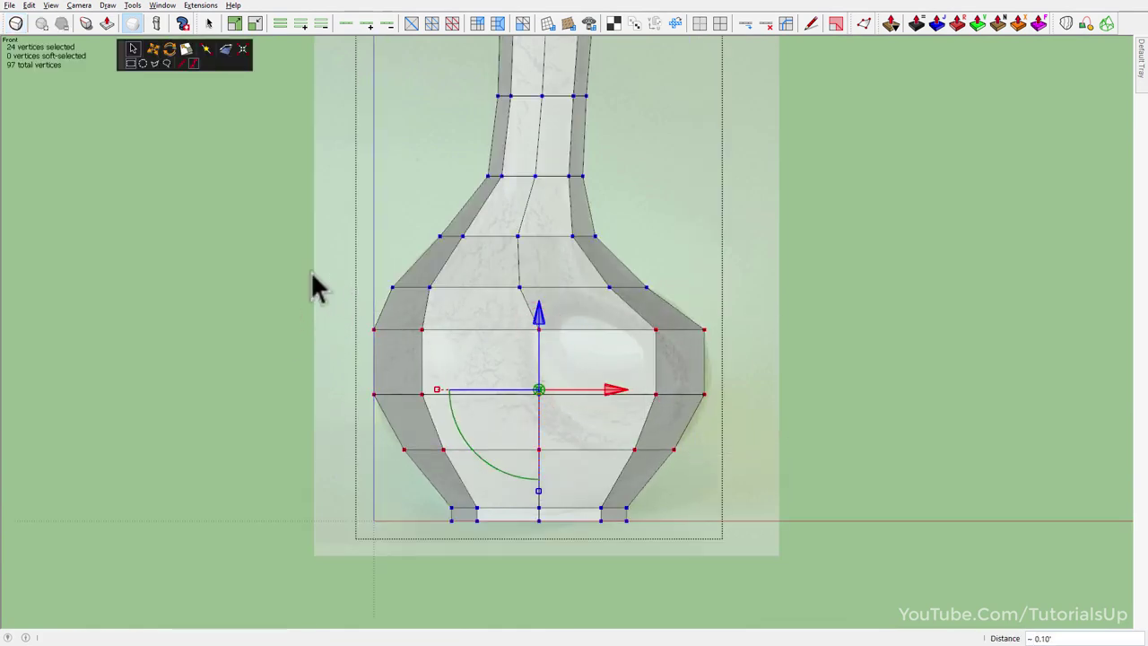
{"action": "left_click_drag", "start_coordinate": [352, 313], "coordinate": [856, 430]}
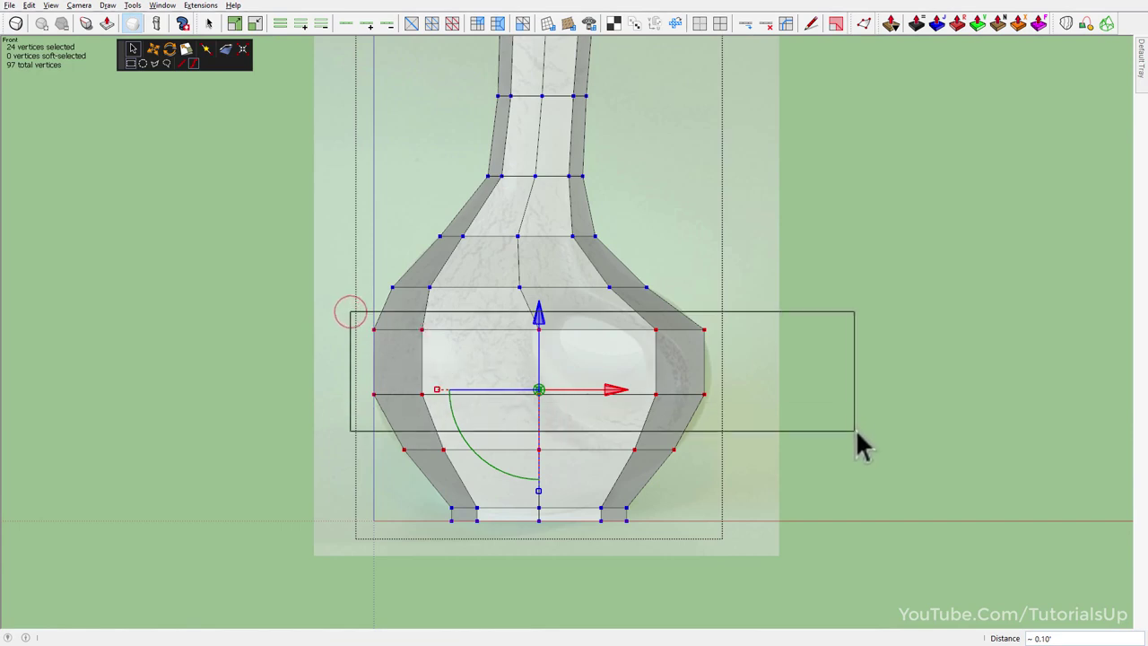
{"action": "left_click_drag", "start_coordinate": [438, 364], "coordinate": [472, 367]}
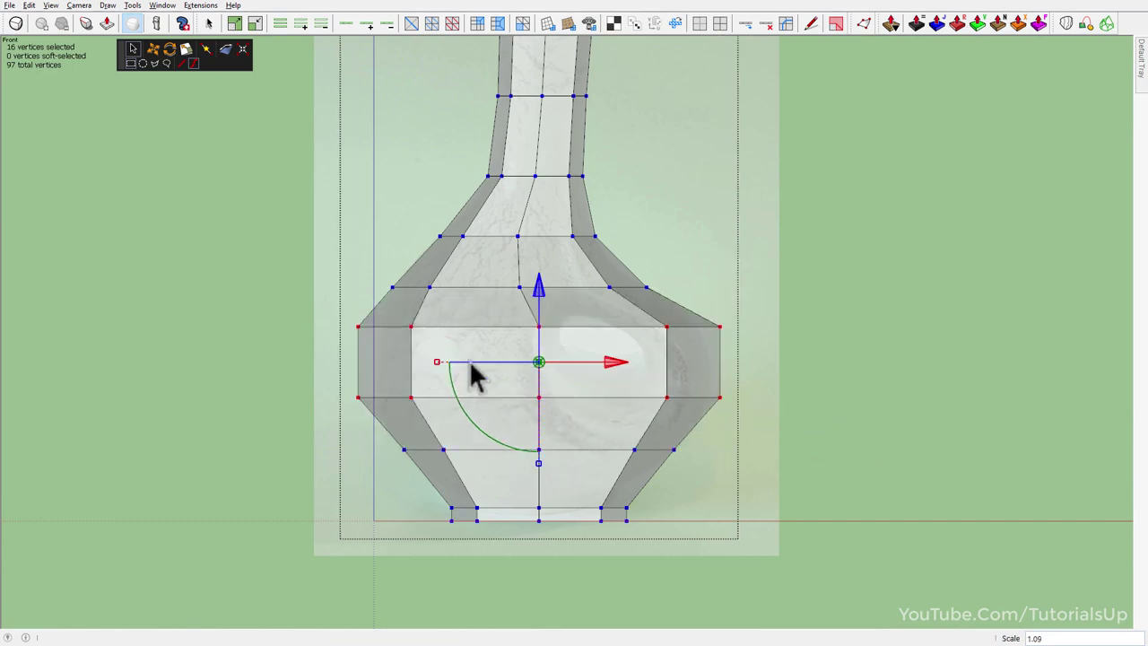
{"action": "left_click_drag", "start_coordinate": [543, 475], "coordinate": [574, 346]}
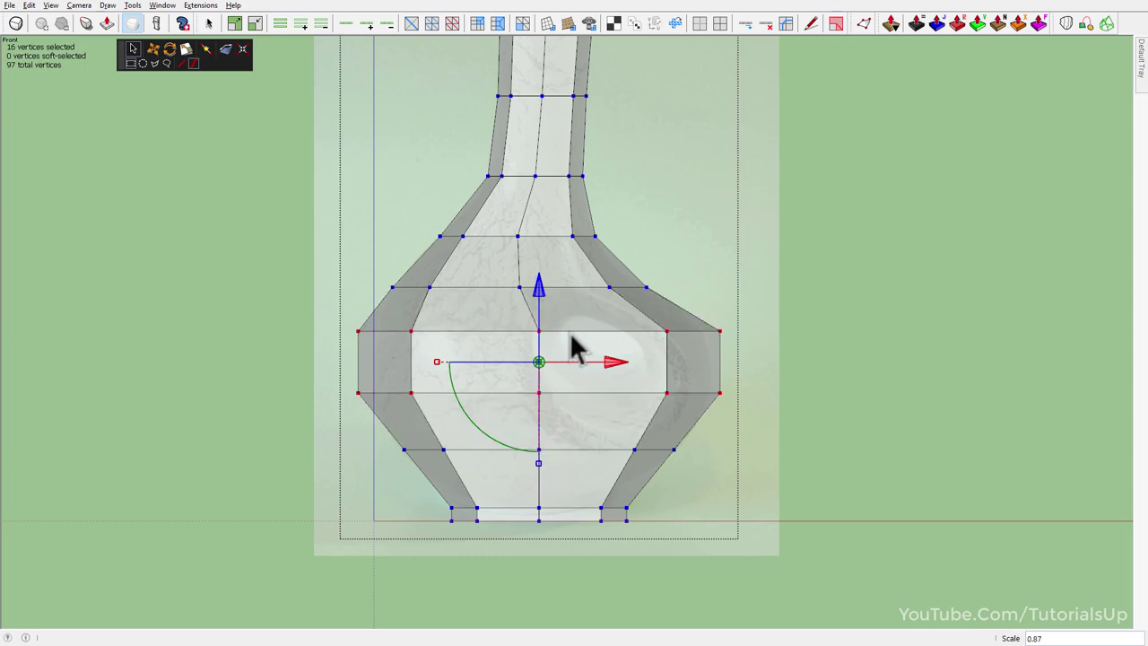
{"action": "left_click_drag", "start_coordinate": [541, 296], "coordinate": [463, 444]}
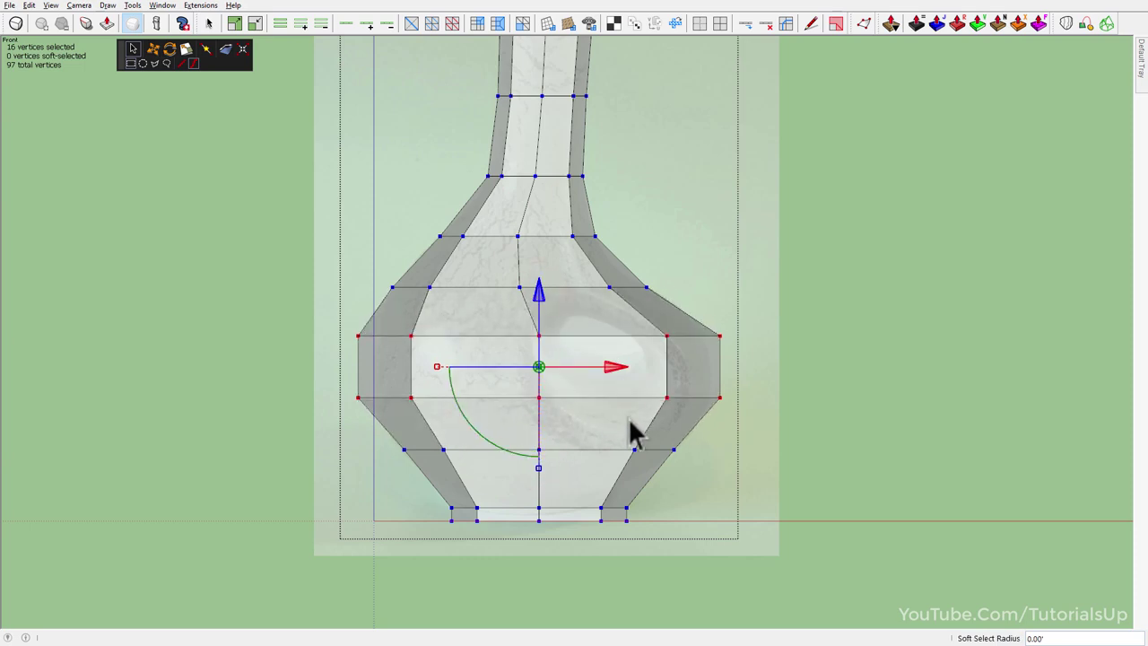
{"action": "left_click", "coordinate": [977, 536]}
- Shift the shoulder vertex row sideways and widen the two middle body rows further
{"action": "left_click", "coordinate": [640, 391]}
{"action": "double_click", "coordinate": [620, 382]}
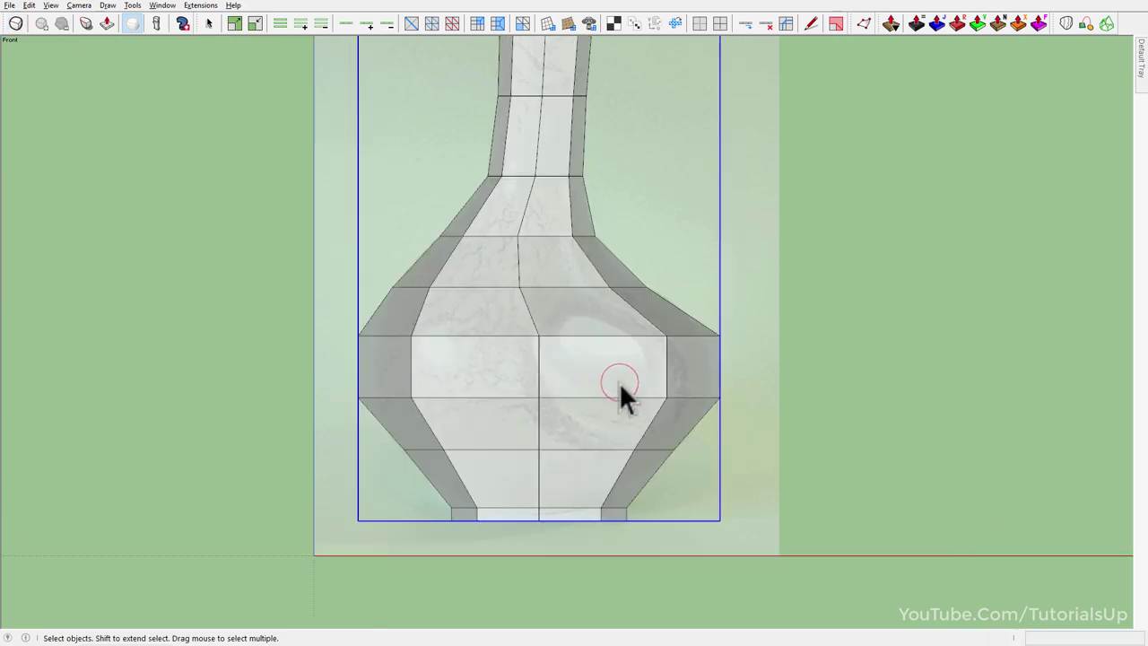
{"action": "left_click_drag", "start_coordinate": [312, 262], "coordinate": [710, 315]}
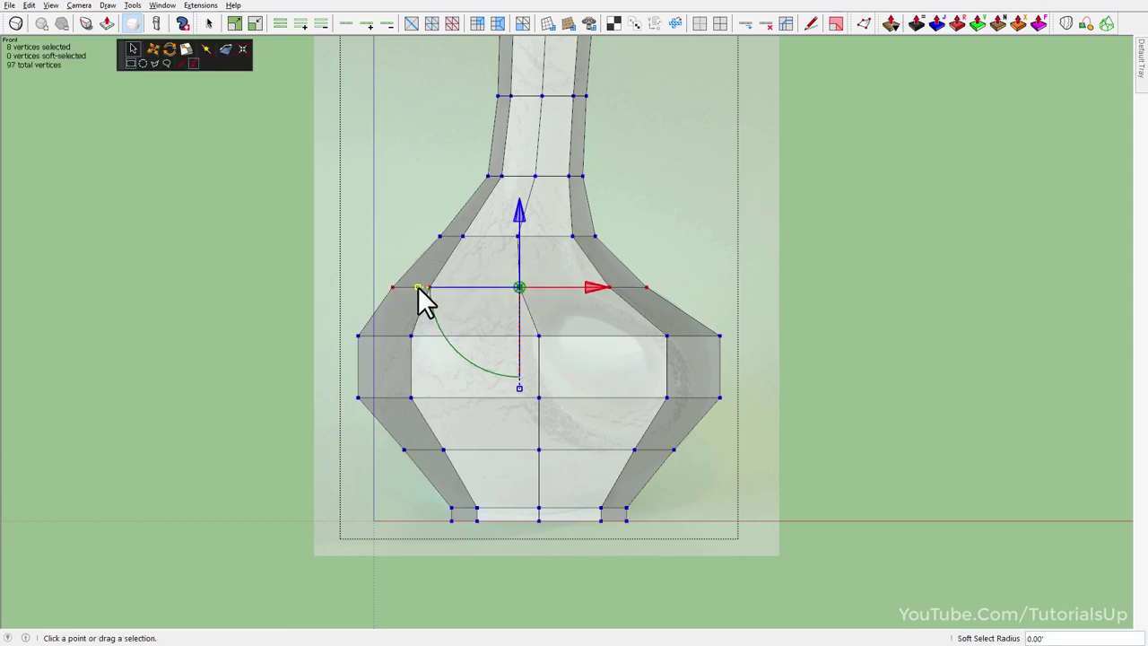
{"action": "left_click_drag", "start_coordinate": [407, 288], "coordinate": [604, 285]}
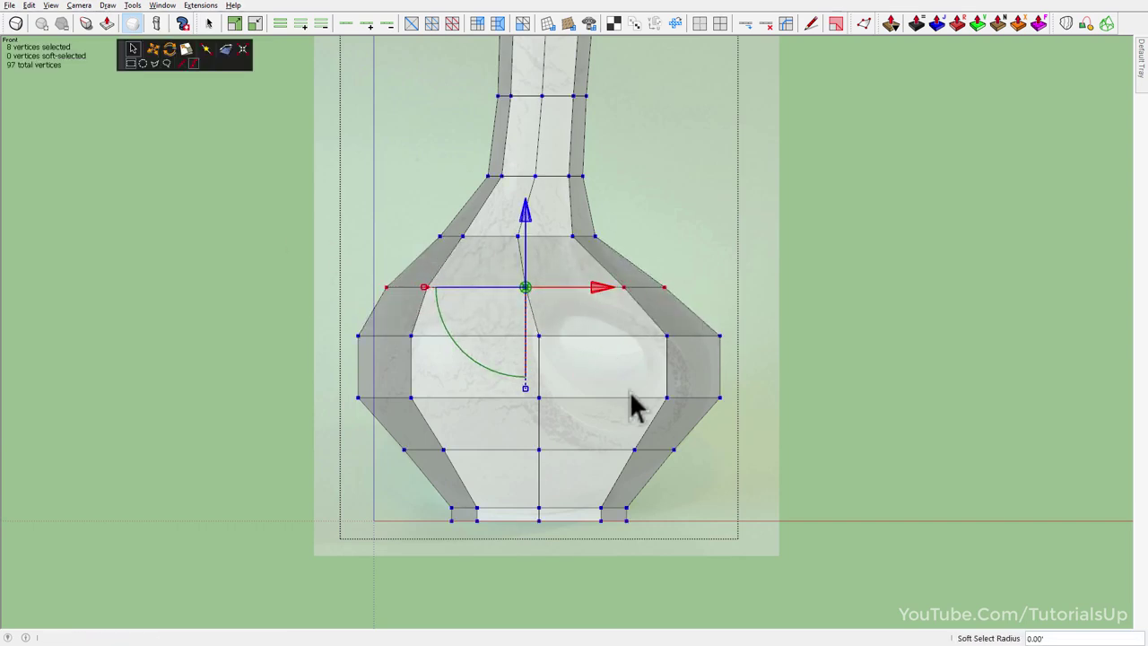
{"action": "left_click_drag", "start_coordinate": [314, 300], "coordinate": [795, 431]}
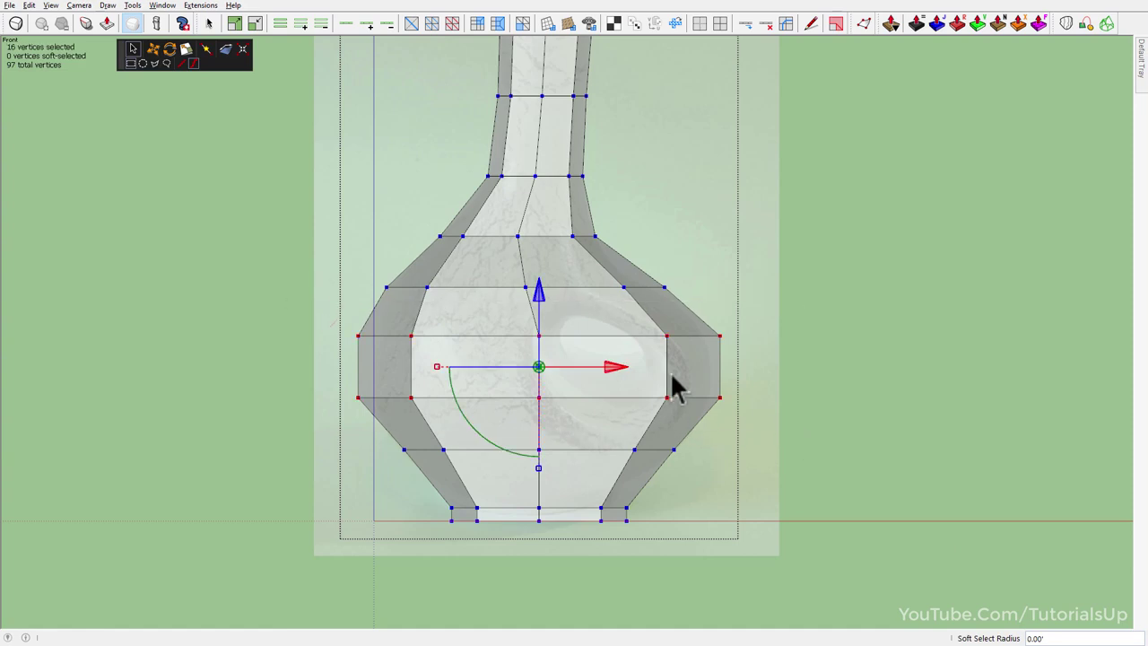
{"action": "left_click_drag", "start_coordinate": [436, 367], "coordinate": [615, 382]}
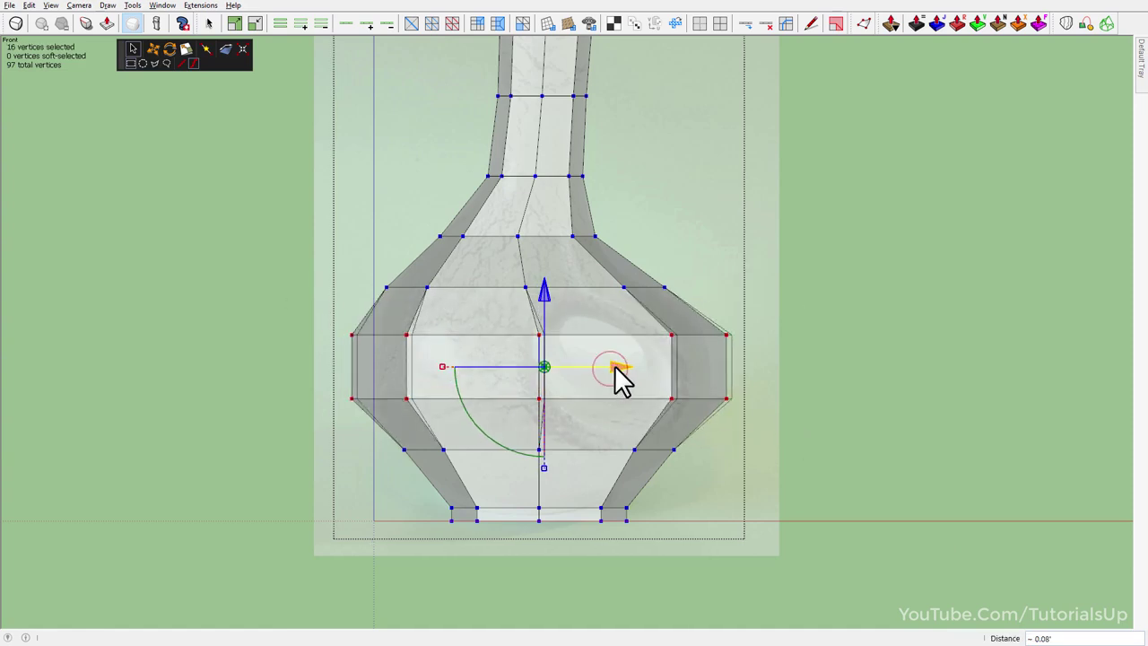
{"action": "left_click", "coordinate": [614, 367]}
{"action": "key", "text": "space"}
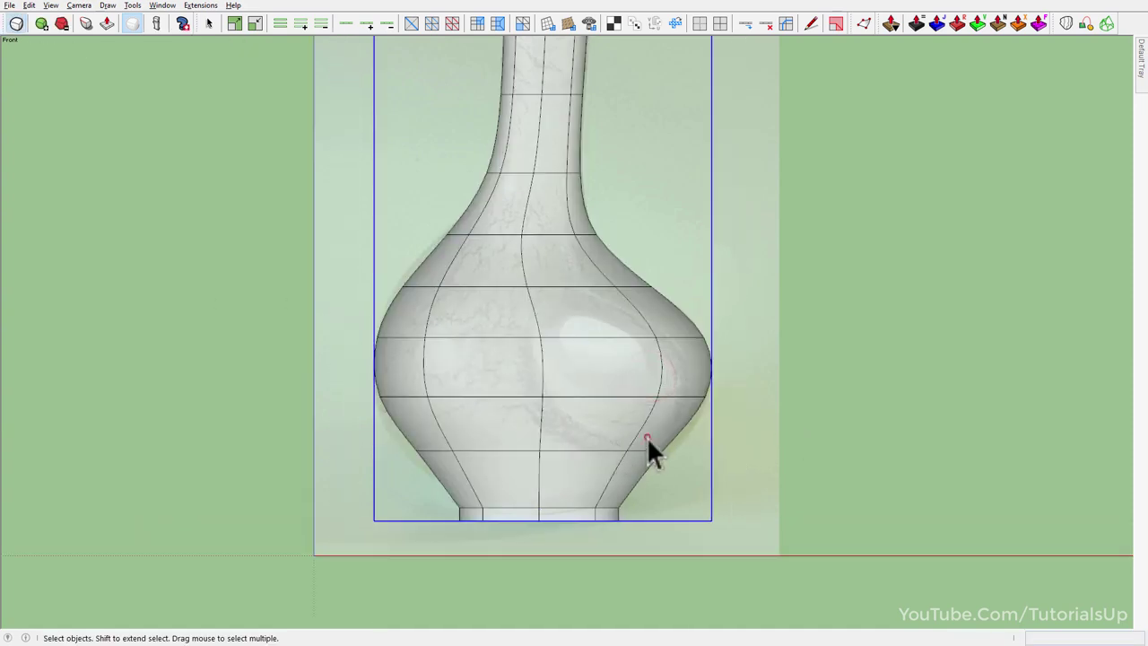
- Scale the lower body vertex row outward by about 1.12 to broaden the base
{"action": "double_click", "coordinate": [641, 444]}
{"action": "left_click_drag", "start_coordinate": [353, 432], "coordinate": [513, 477]}
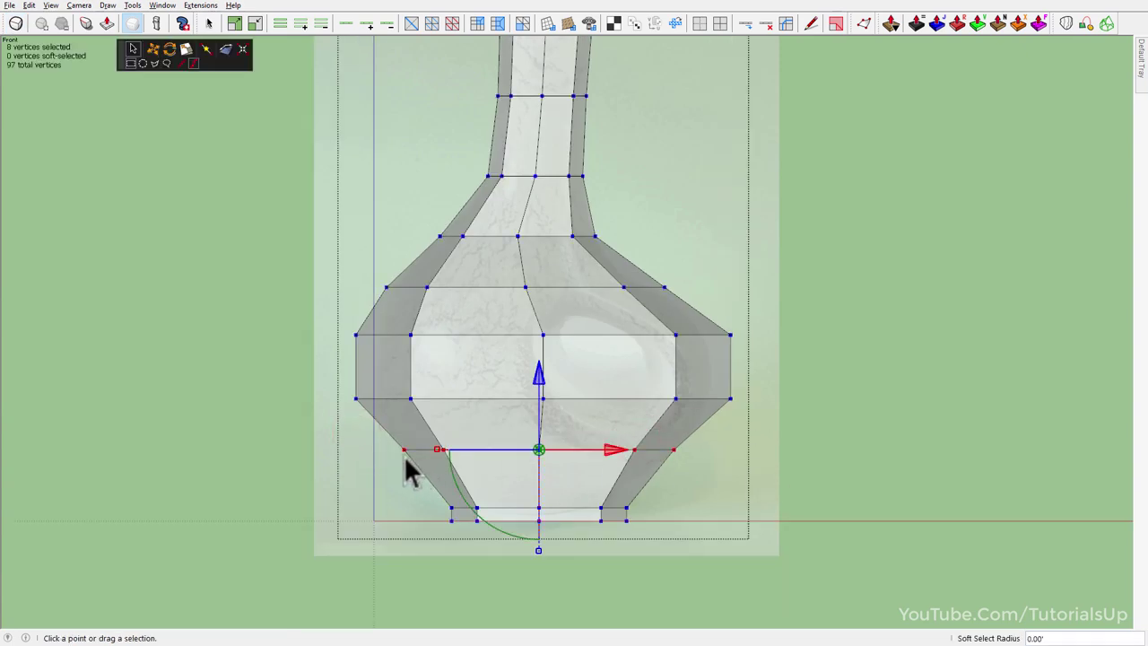
{"action": "left_click_drag", "start_coordinate": [441, 460], "coordinate": [476, 482]}
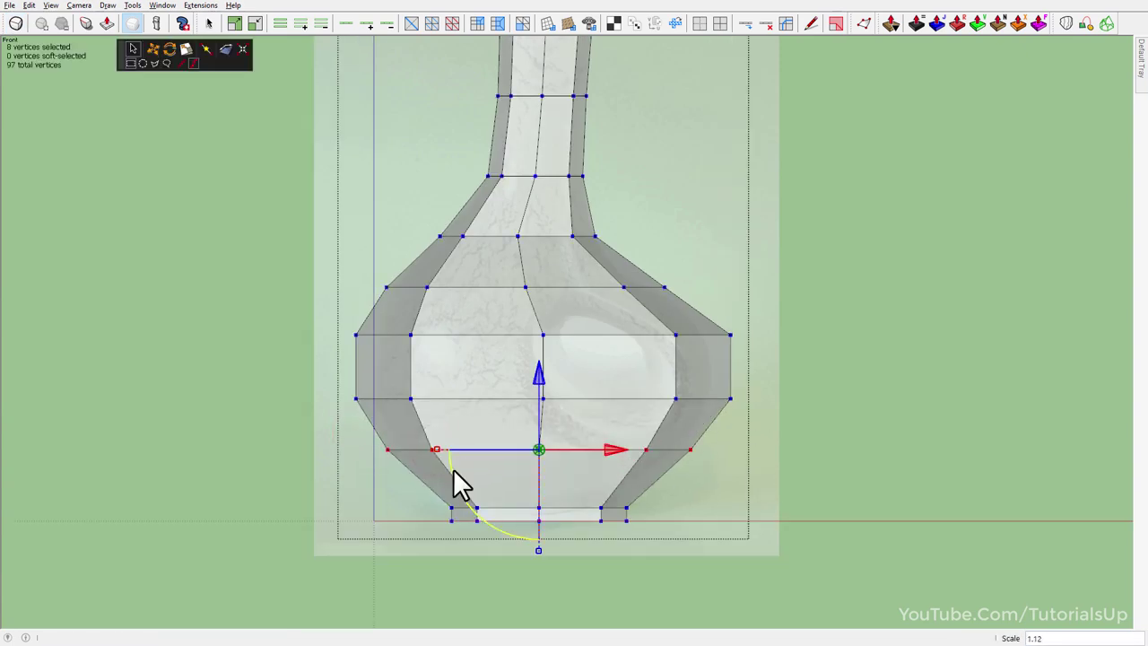
{"action": "left_click", "coordinate": [508, 472]}
{"action": "key", "text": "space"}
{"action": "left_click", "coordinate": [521, 473]}
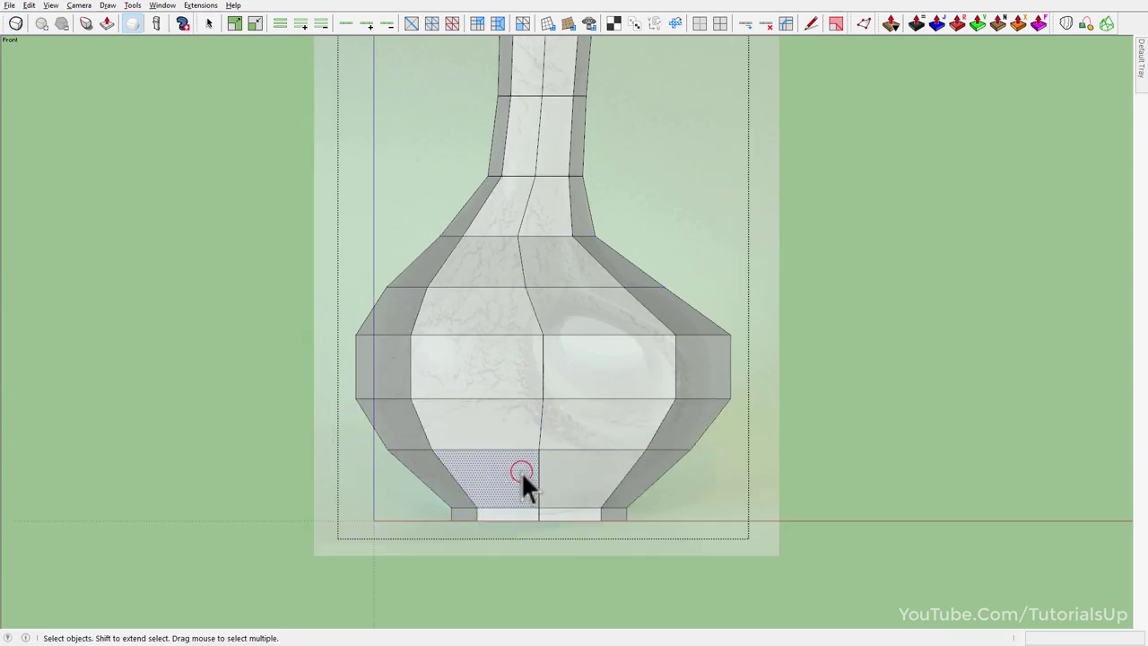
{"action": "left_click", "coordinate": [897, 489]}
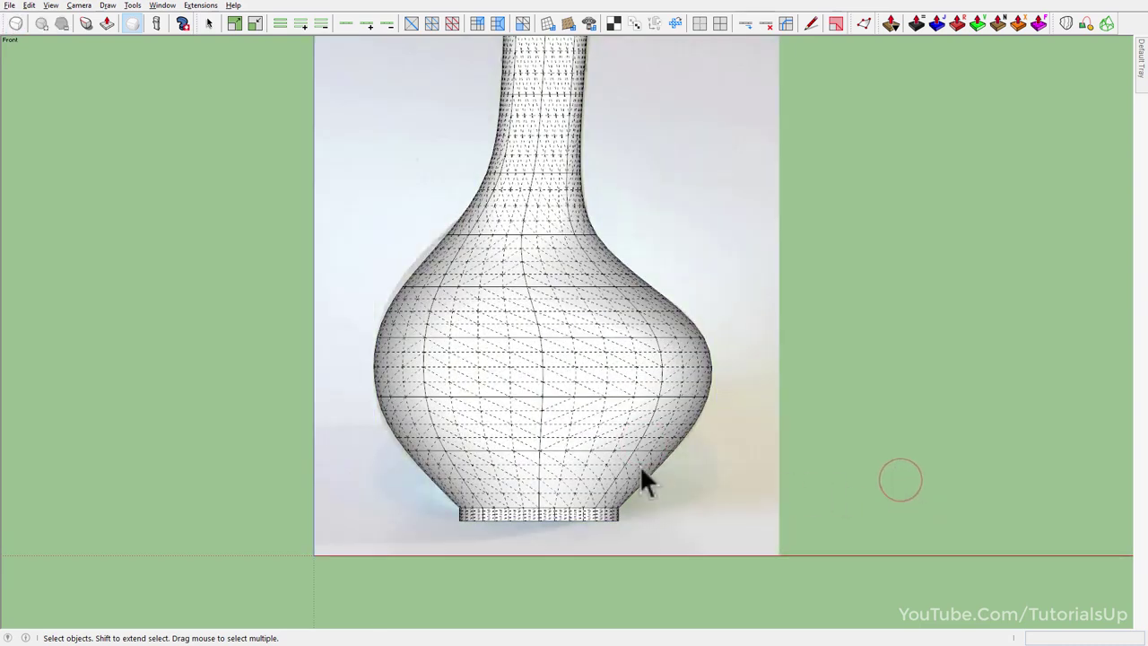
- Reposition the left shoulder vertices to match the reference outline
{"action": "scroll", "coordinate": [474, 290], "scroll_direction": "up", "scroll_amount": 2}
{"action": "double_click", "coordinate": [574, 372]}
{"action": "scroll", "coordinate": [538, 359], "scroll_direction": "up", "scroll_amount": 3}
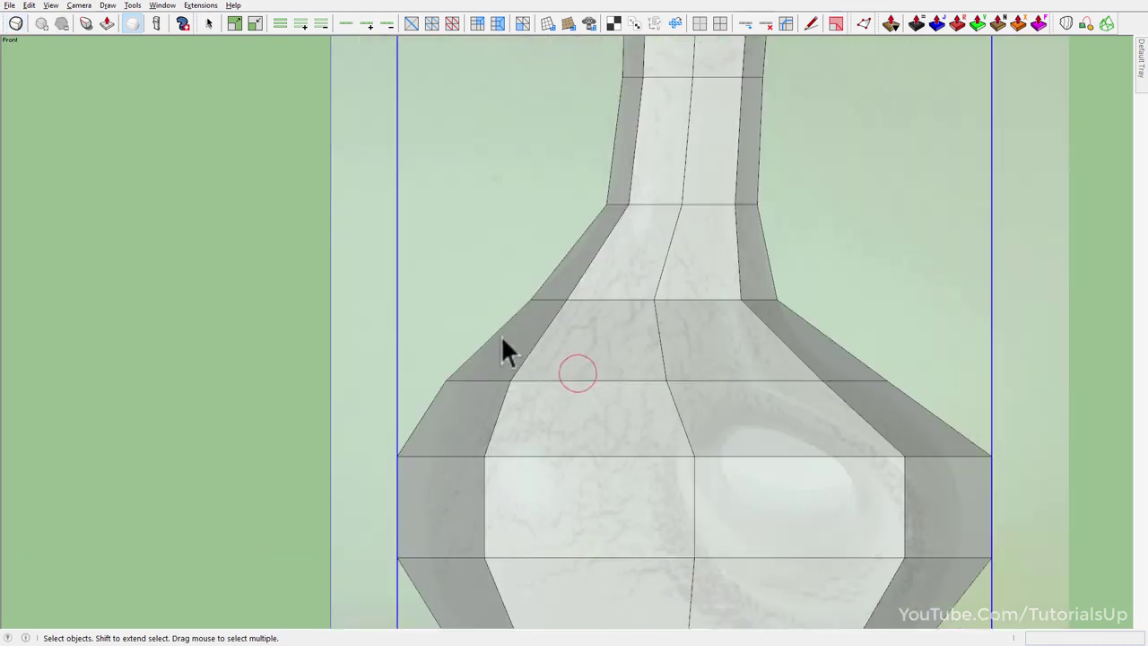
{"action": "double_click", "coordinate": [570, 386]}
{"action": "left_click_drag", "start_coordinate": [416, 339], "coordinate": [457, 389]}
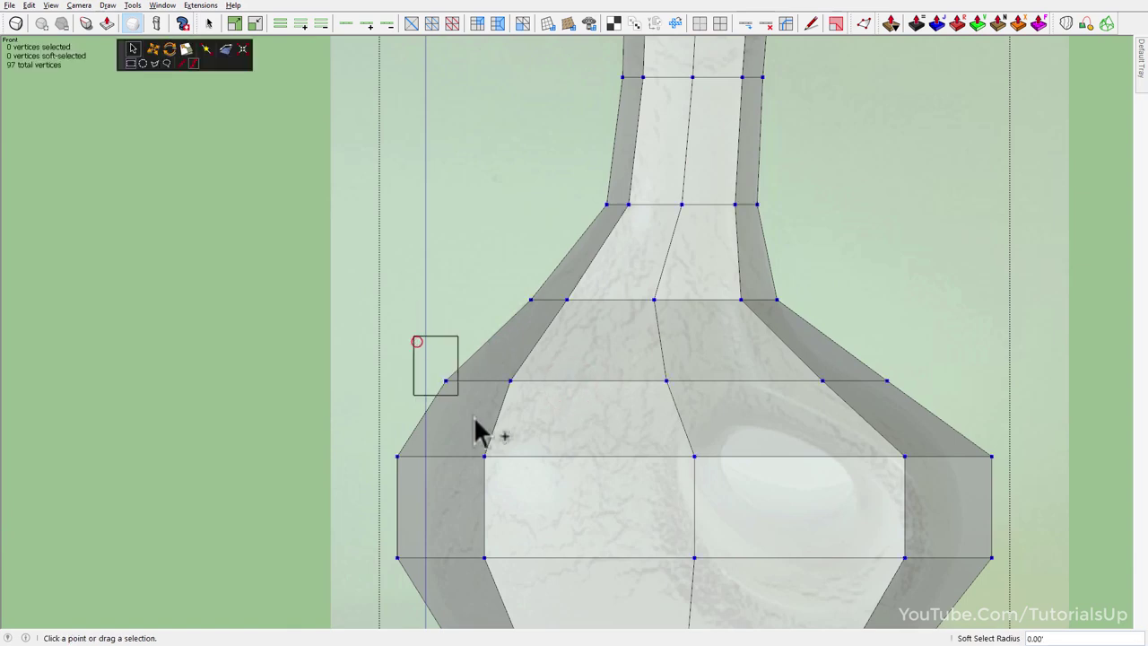
{"action": "left_click_drag", "start_coordinate": [512, 277], "coordinate": [564, 350], "text": "ctrl"}
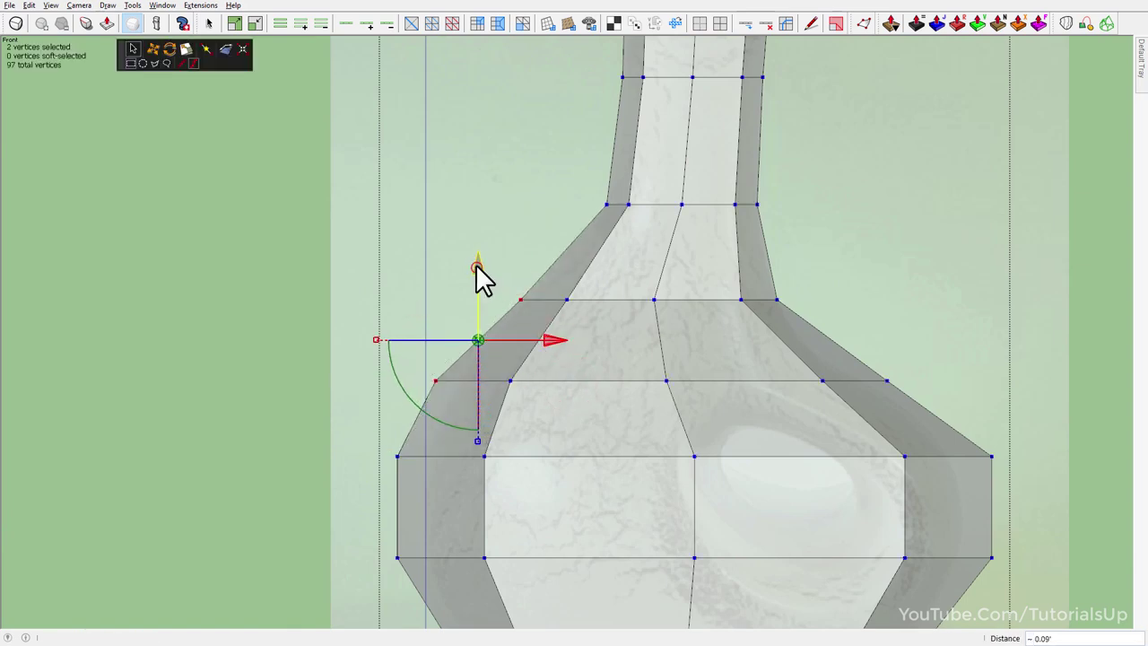
{"action": "key", "text": "space"}
{"action": "key", "text": "Escape"}
- Reshape the top row of neck rim vertices
{"action": "scroll", "coordinate": [505, 329], "scroll_direction": "down", "scroll_amount": 3}
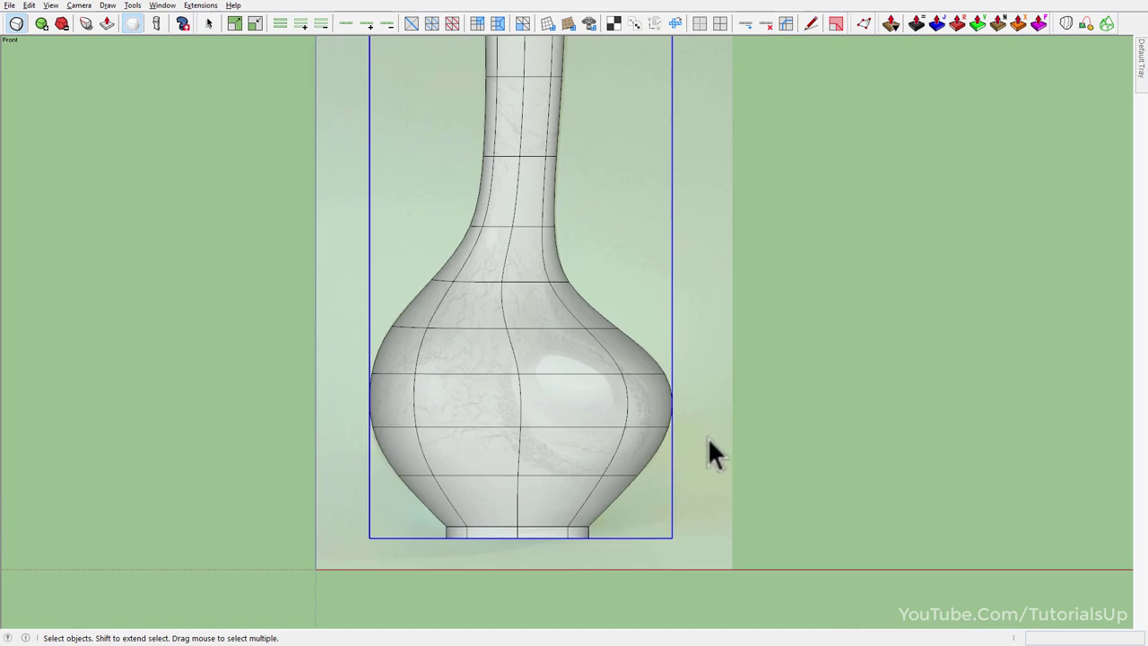
{"action": "scroll", "coordinate": [708, 437], "scroll_direction": "up", "scroll_amount": 3}
{"action": "scroll", "coordinate": [599, 390], "scroll_direction": "down", "scroll_amount": 5}
{"action": "scroll", "coordinate": [691, 270], "scroll_direction": "up", "scroll_amount": 5}
{"action": "left_click", "coordinate": [664, 298]}
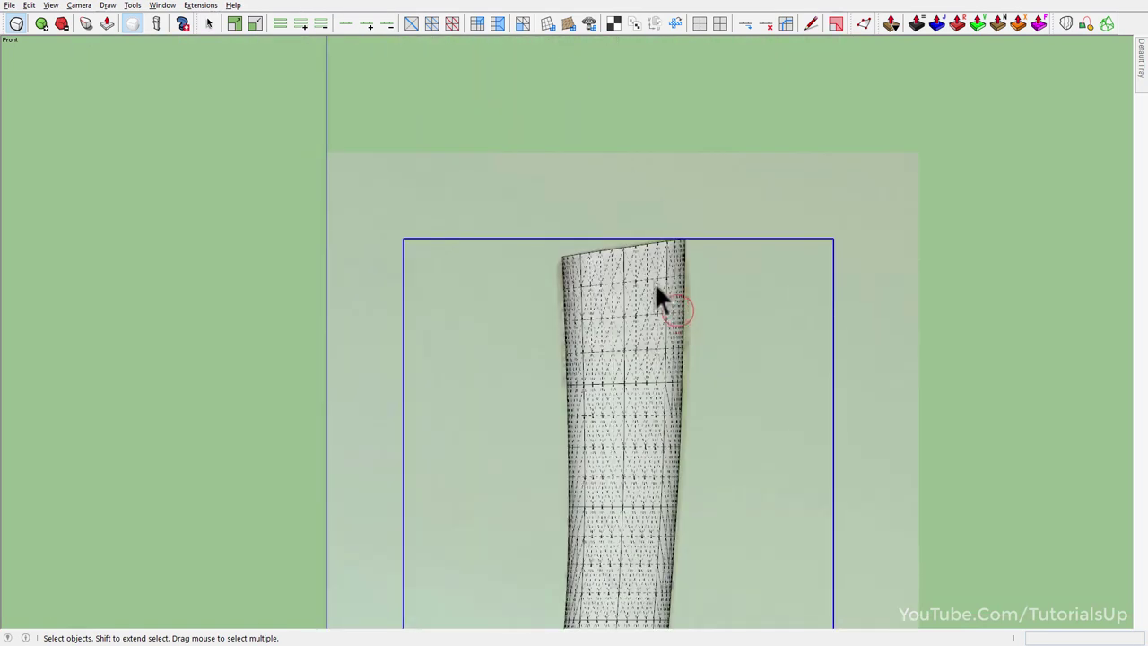
{"action": "double_click", "coordinate": [657, 301]}
{"action": "left_click_drag", "start_coordinate": [493, 170], "coordinate": [773, 328]}
{"action": "scroll", "coordinate": [654, 293], "scroll_direction": "up", "scroll_amount": 2}
{"action": "key", "text": "v"}
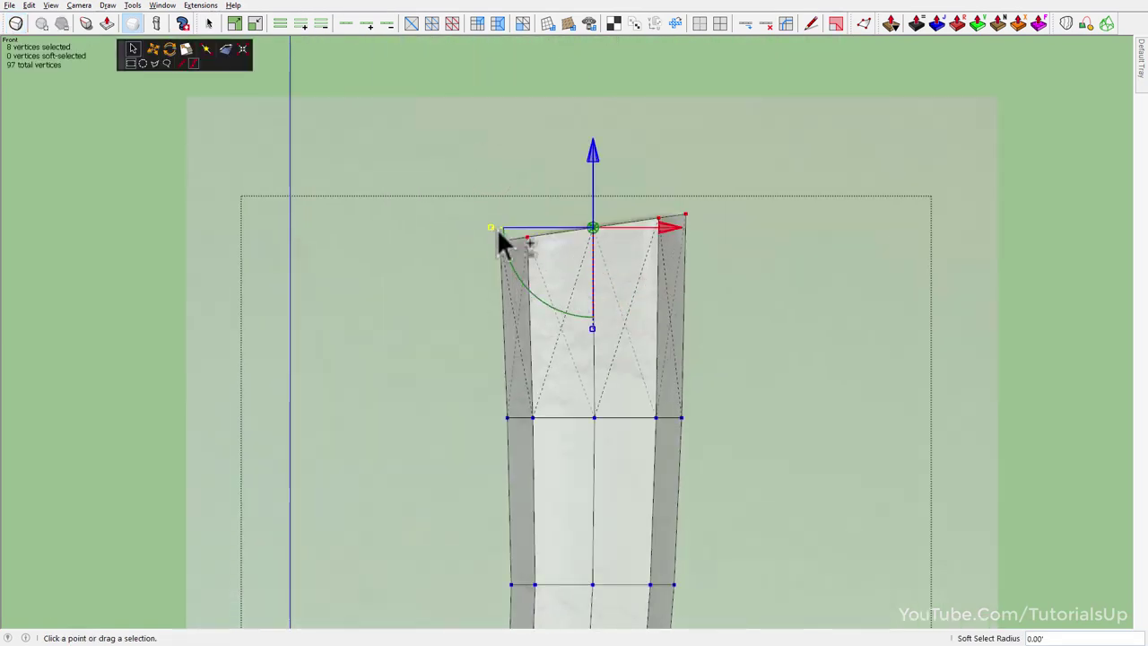
{"action": "key", "text": "space"}
{"action": "scroll", "coordinate": [579, 308], "scroll_direction": "down", "scroll_amount": 3}
{"action": "left_click", "coordinate": [590, 325]}
- Orbit to a perspective view of the smoothed vase
{"action": "left_click", "coordinate": [932, 359]}
{"action": "scroll", "coordinate": [598, 143], "scroll_direction": "down", "scroll_amount": 1}
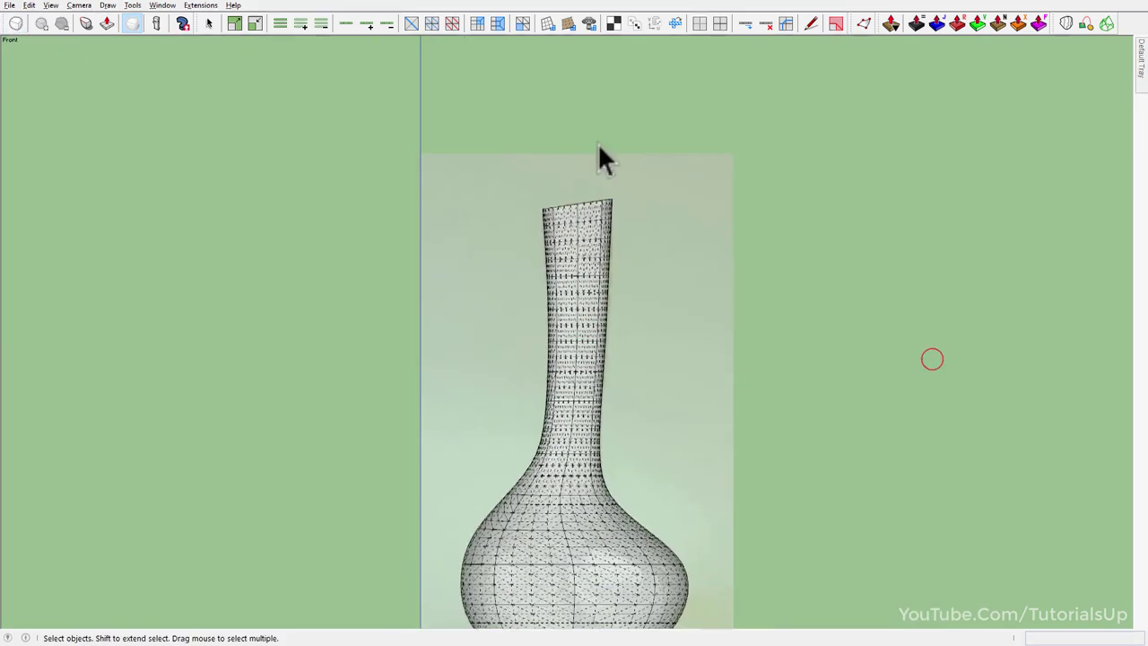
{"action": "scroll", "coordinate": [589, 523], "scroll_direction": "down", "scroll_amount": 2}
{"action": "scroll", "coordinate": [690, 343], "scroll_direction": "down", "scroll_amount": 2}
{"action": "mouse_move", "coordinate": [691, 343]}
{"action": "middle_mouse_down"}
{"action": "mouse_move", "coordinate": [566, 418]}
{"action": "mouse_move", "coordinate": [564, 525]}
{"action": "mouse_move", "coordinate": [595, 103]}
{"action": "mouse_move", "coordinate": [590, 512]}
{"action": "middle_mouse_up"}
{"action": "scroll", "coordinate": [566, 418], "scroll_direction": "down", "scroll_amount": 1}
{"action": "left_click", "coordinate": [572, 446]}
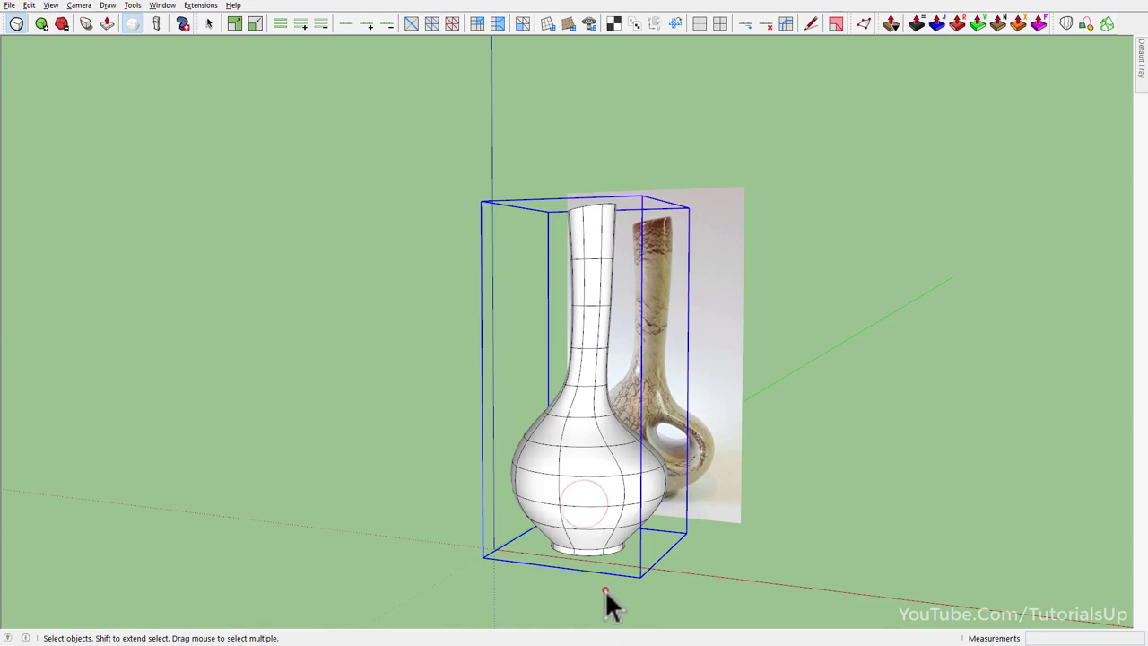
- In Front view, delete a face on the vase body's front to open the hole
{"action": "mouse_move", "coordinate": [606, 596]}
{"action": "middle_mouse_down"}
{"action": "mouse_move", "coordinate": [141, 533]}
{"action": "mouse_move", "coordinate": [672, 481]}
{"action": "middle_mouse_up"}
{"action": "left_click", "coordinate": [651, 484]}
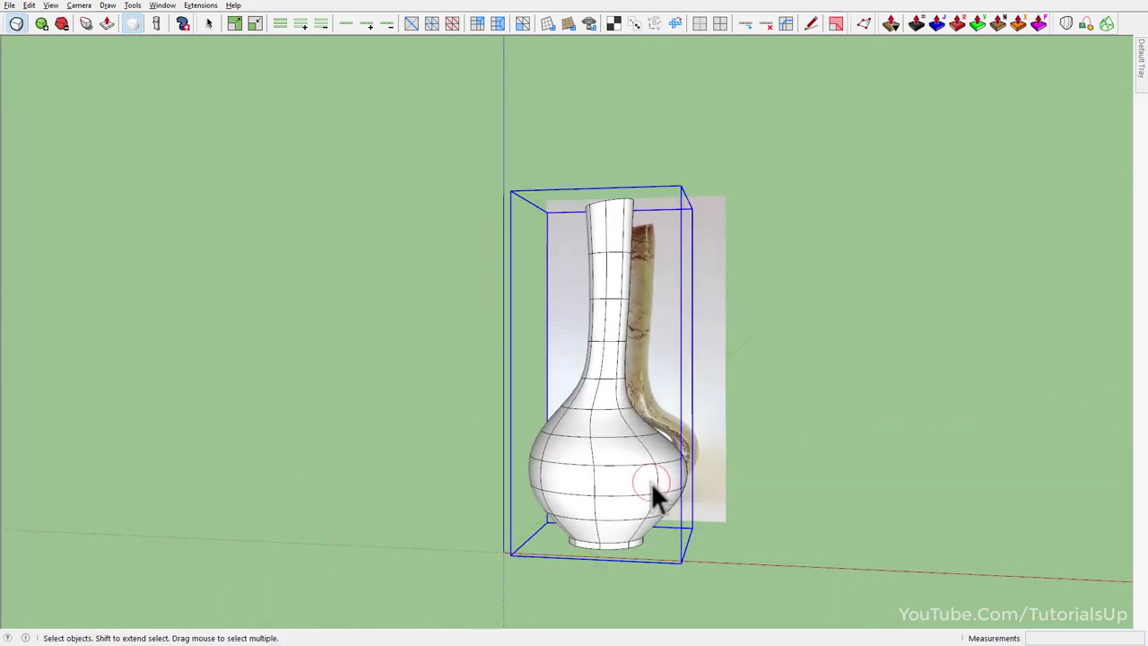
{"action": "key", "text": "1"}
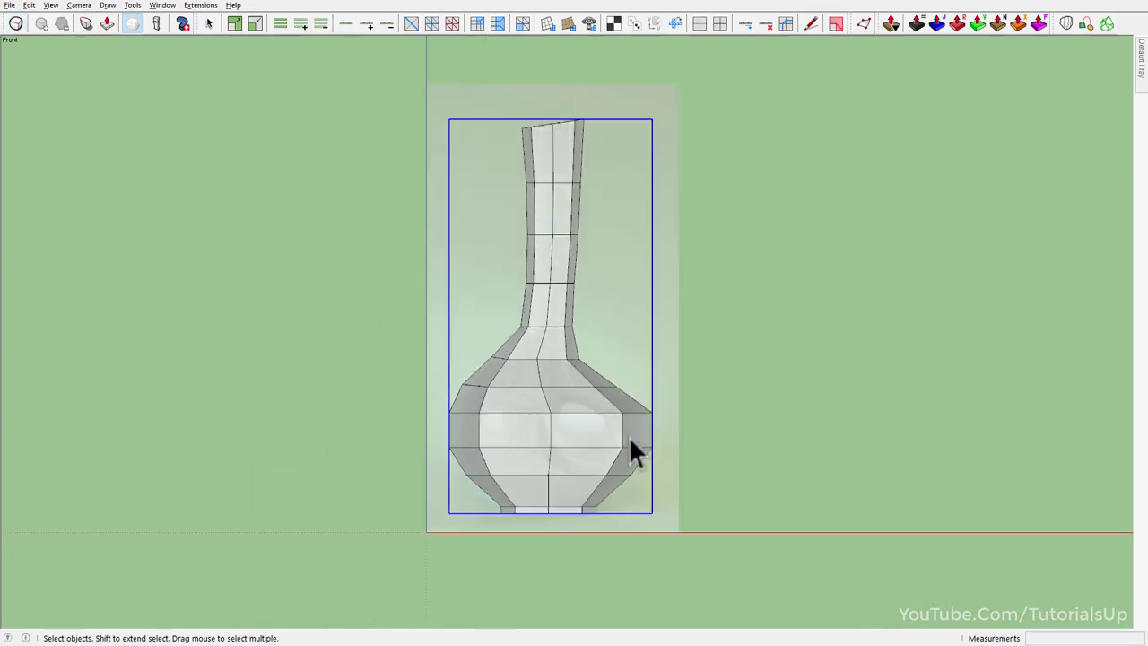
{"action": "scroll", "coordinate": [632, 452], "scroll_direction": "up", "scroll_amount": 3}
{"action": "double_click", "coordinate": [592, 418]}
{"action": "left_click", "coordinate": [571, 428]}
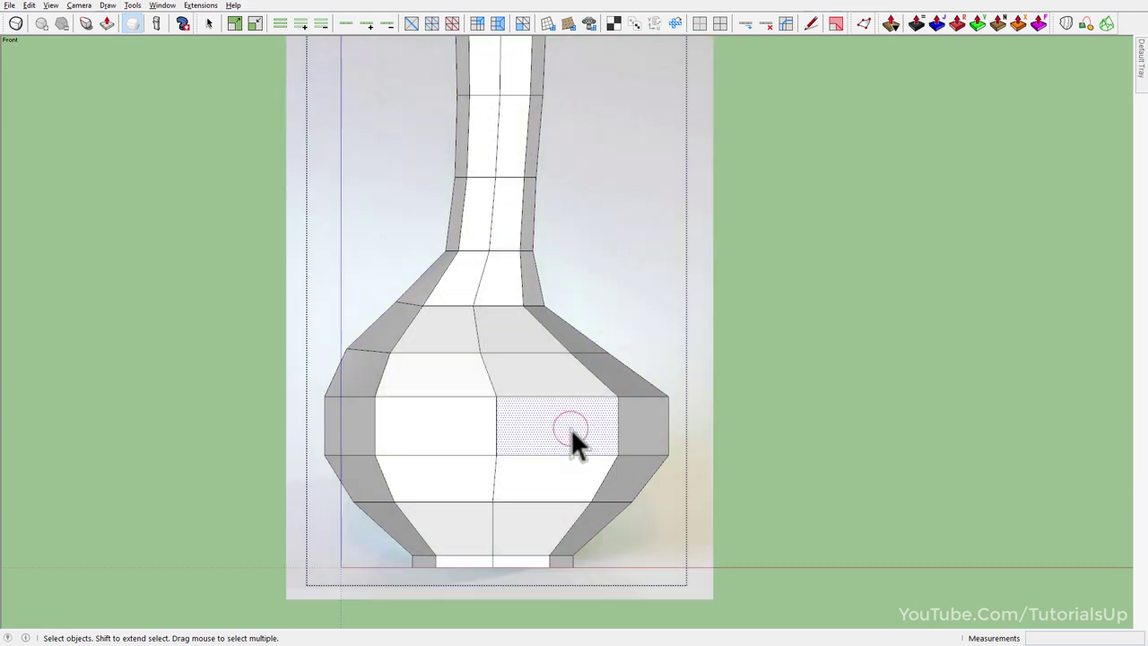
{"action": "key", "text": "Delete"}
- Select the edge loop around the new rectangular opening
{"action": "mouse_move", "coordinate": [568, 423]}
{"action": "middle_mouse_down"}
{"action": "mouse_move", "coordinate": [610, 367]}
{"action": "mouse_move", "coordinate": [489, 493]}
{"action": "middle_mouse_up"}
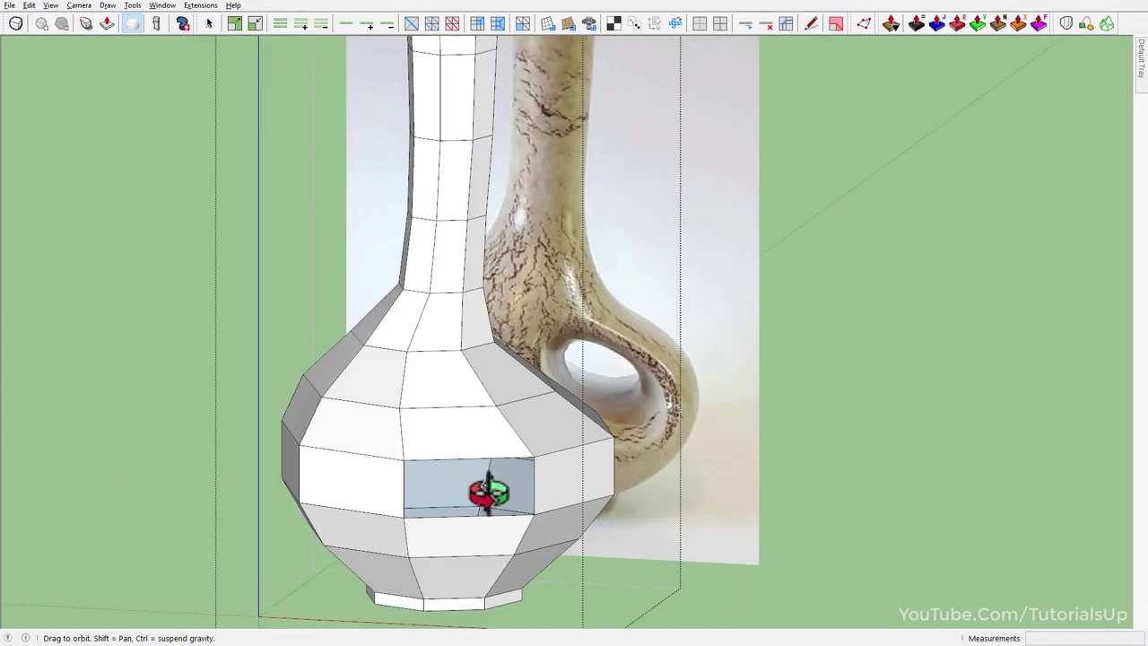
{"action": "scroll", "coordinate": [526, 431], "scroll_direction": "down", "scroll_amount": 5}
{"action": "scroll", "coordinate": [582, 398], "scroll_direction": "up", "scroll_amount": 8}
{"action": "middle_click_drag", "start_coordinate": [581, 398], "coordinate": [607, 333]}
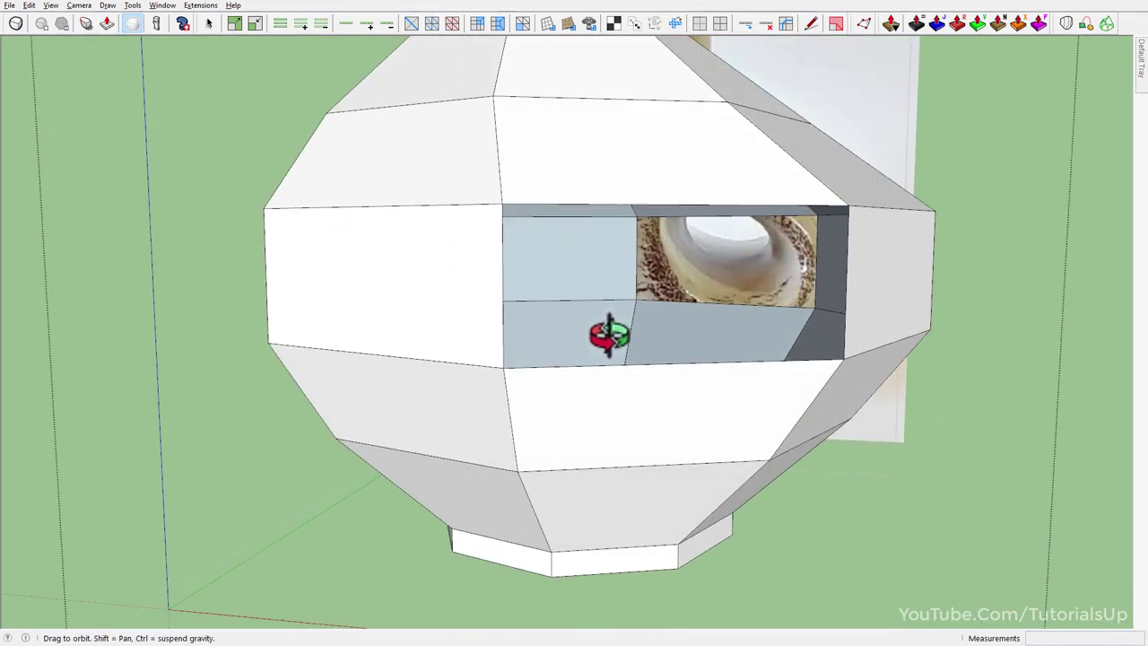
{"action": "left_click", "coordinate": [705, 305]}
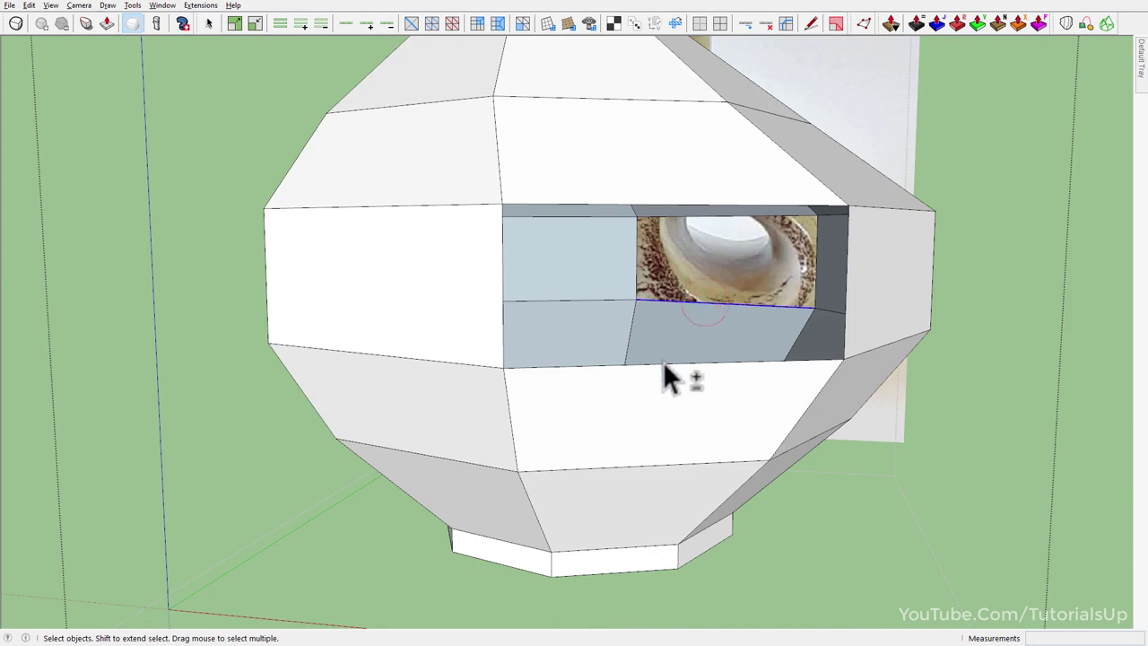
{"action": "left_click", "coordinate": [659, 366], "text": "shift"}
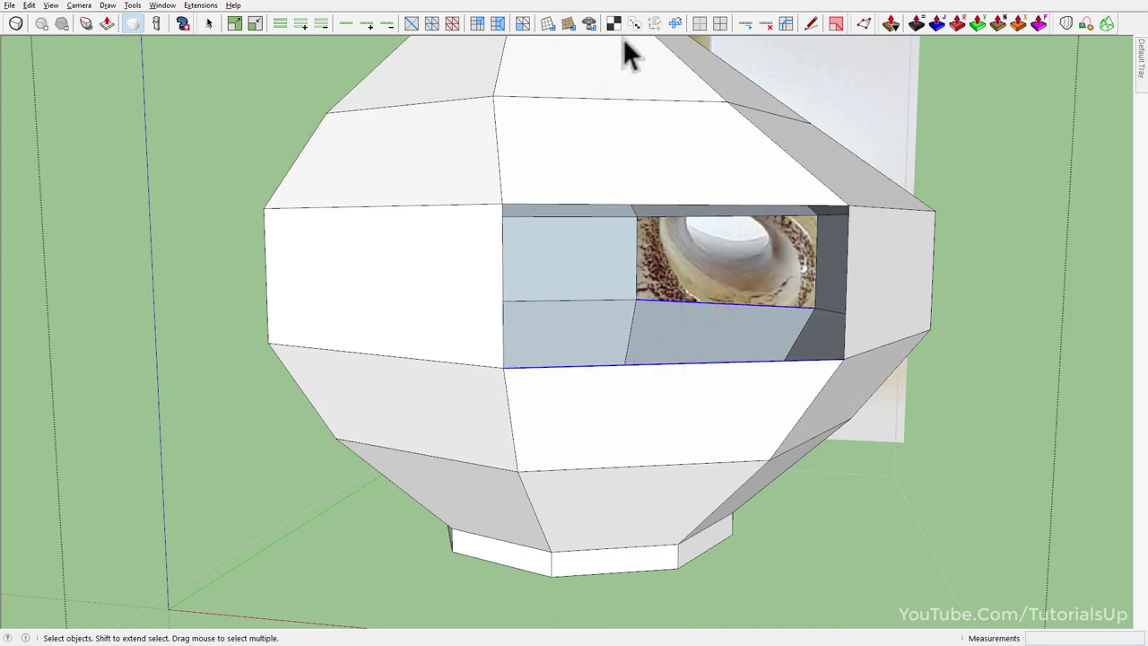
{"action": "left_click", "coordinate": [350, 26]}
{"action": "scroll", "coordinate": [525, 309], "scroll_direction": "down", "scroll_amount": 3}
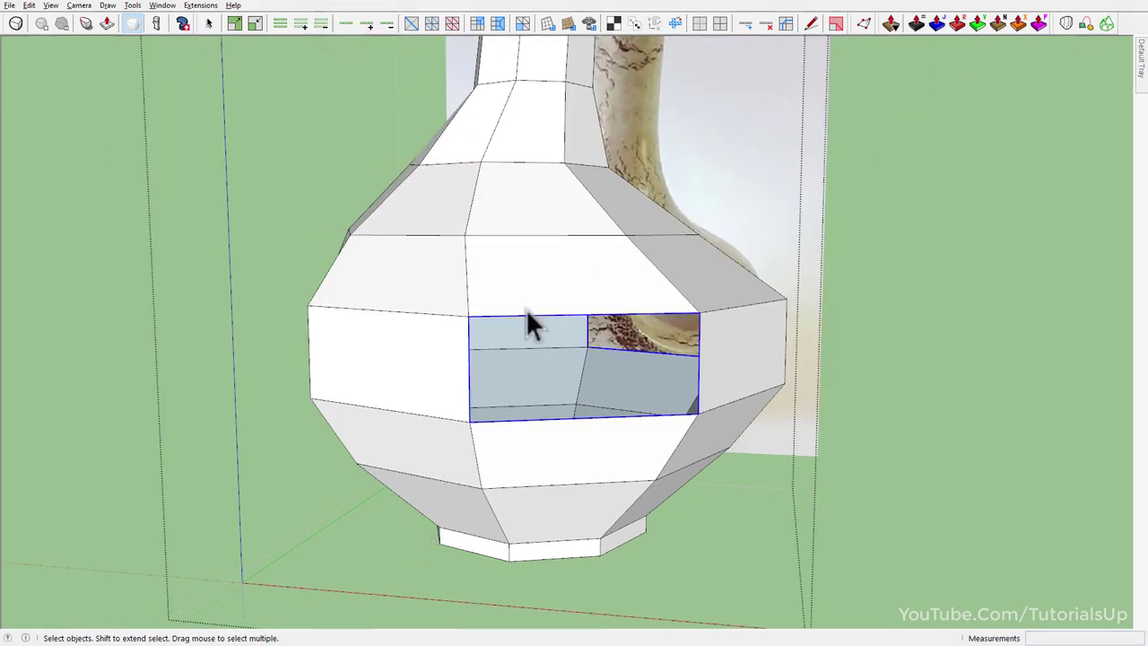
{"action": "scroll", "coordinate": [574, 395], "scroll_direction": "up", "scroll_amount": 4}
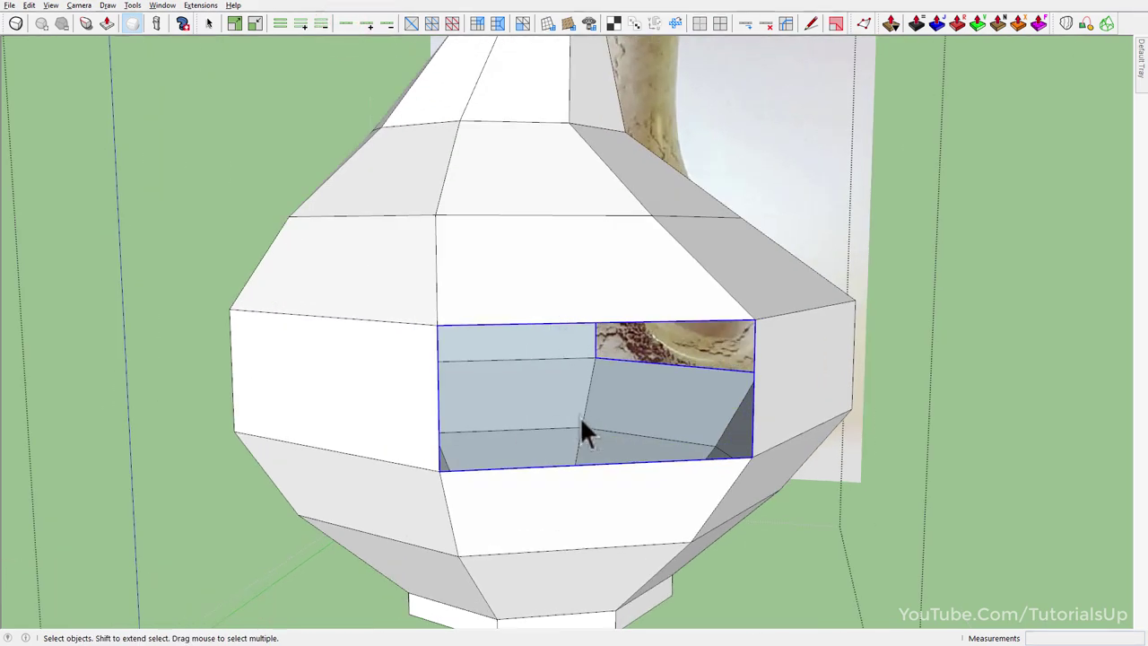
- Loft the opening's edges with Curviloft Loft by Spline using 3 segments
{"action": "left_click", "coordinate": [1065, 24]}
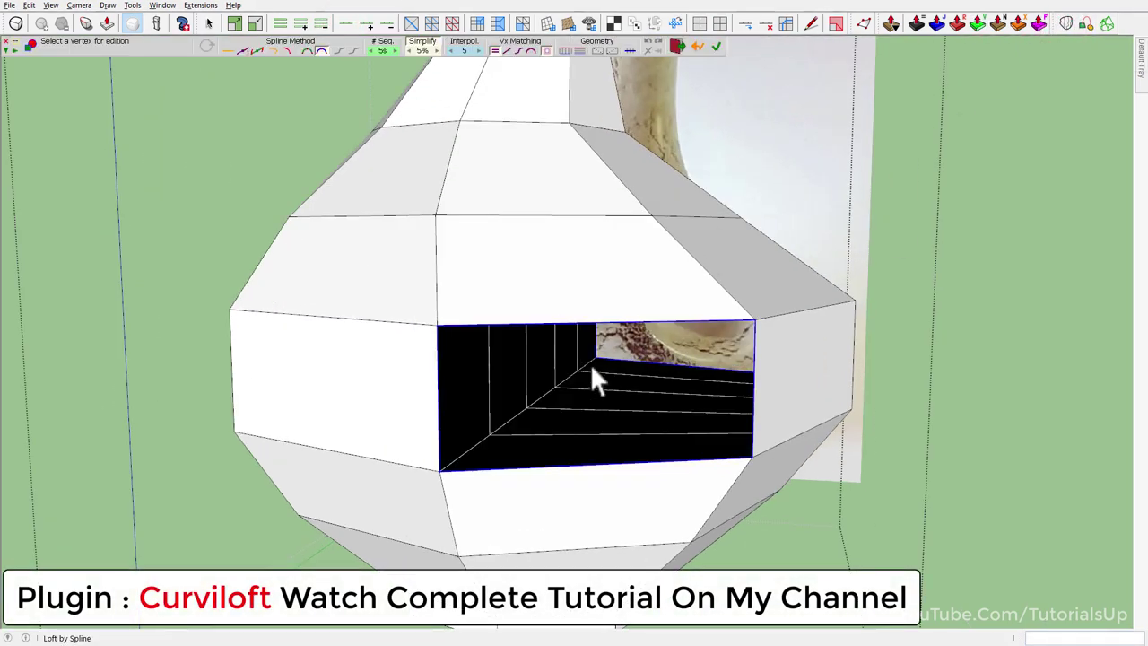
{"action": "scroll", "coordinate": [593, 376], "scroll_direction": "up", "scroll_amount": 3}
{"action": "scroll", "coordinate": [542, 403], "scroll_direction": "down", "scroll_amount": 1}
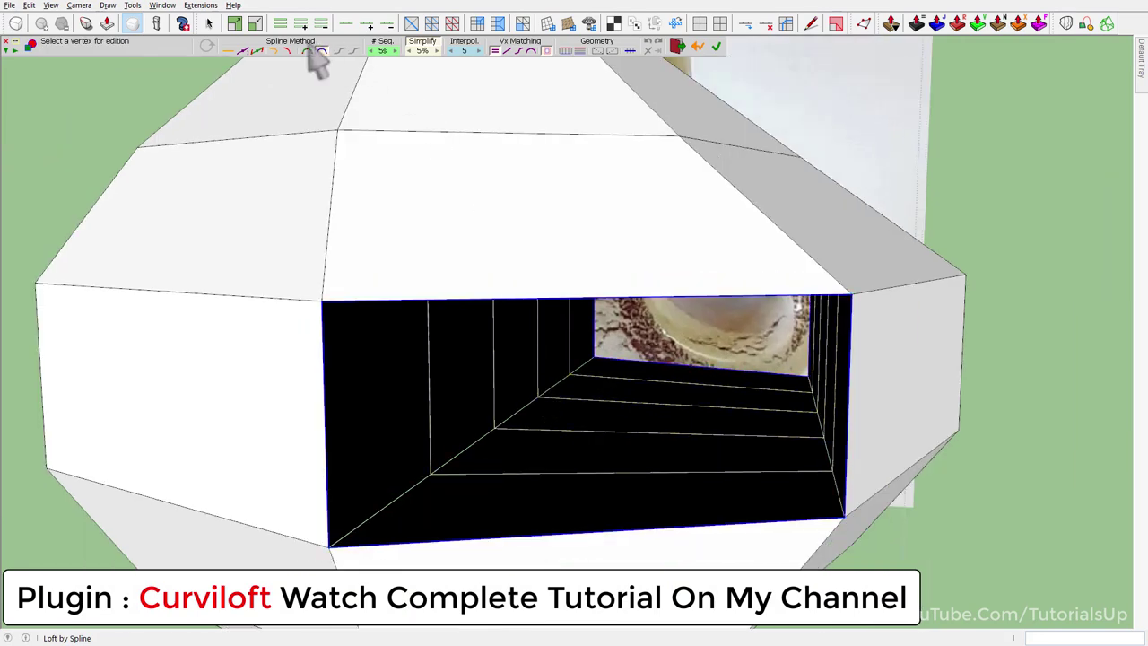
{"action": "left_click", "coordinate": [382, 51]}
{"action": "type", "text": "3"}
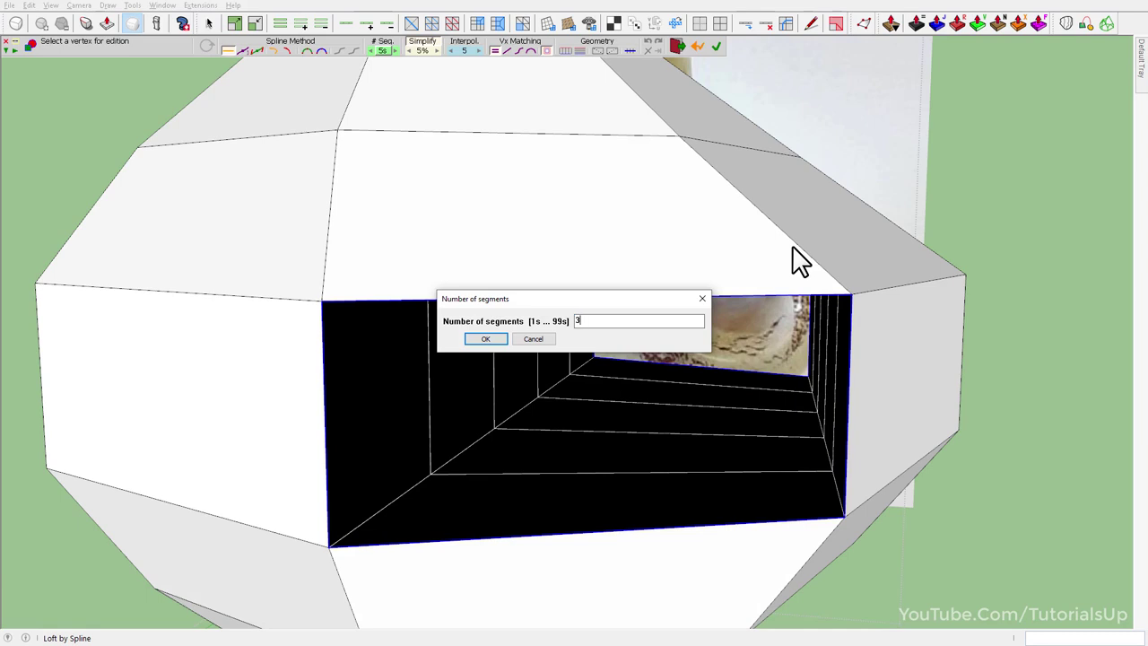
{"action": "key", "text": "Return"}
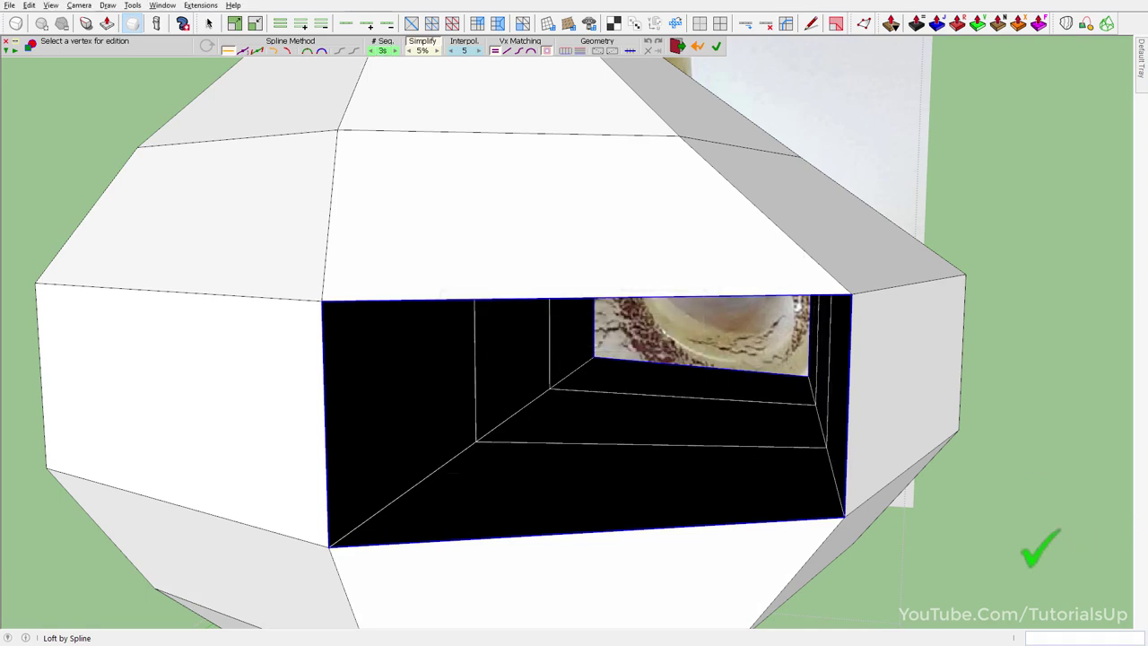
{"action": "left_click", "coordinate": [1011, 529]}
{"action": "key", "text": "space"}
{"action": "scroll", "coordinate": [559, 457], "scroll_direction": "down", "scroll_amount": 3}
- Reverse the lofted tunnel face so it points outward
{"action": "scroll", "coordinate": [443, 366], "scroll_direction": "down", "scroll_amount": 1}
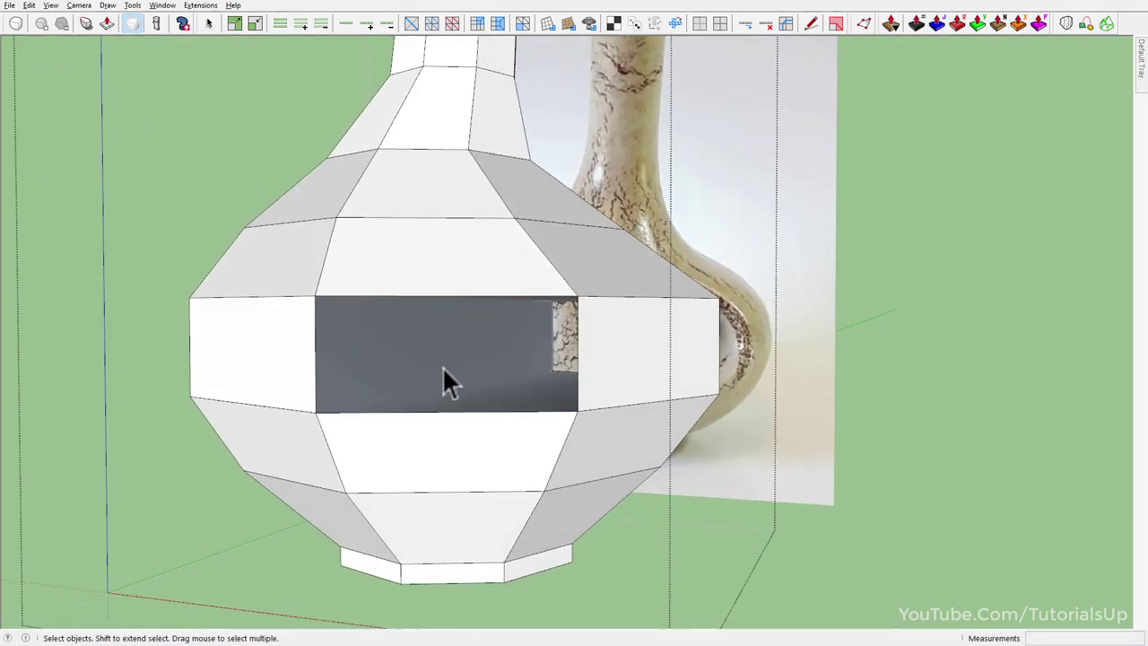
{"action": "double_click", "coordinate": [426, 358]}
{"action": "left_click", "coordinate": [426, 358]}
{"action": "right_click", "coordinate": [425, 356]}
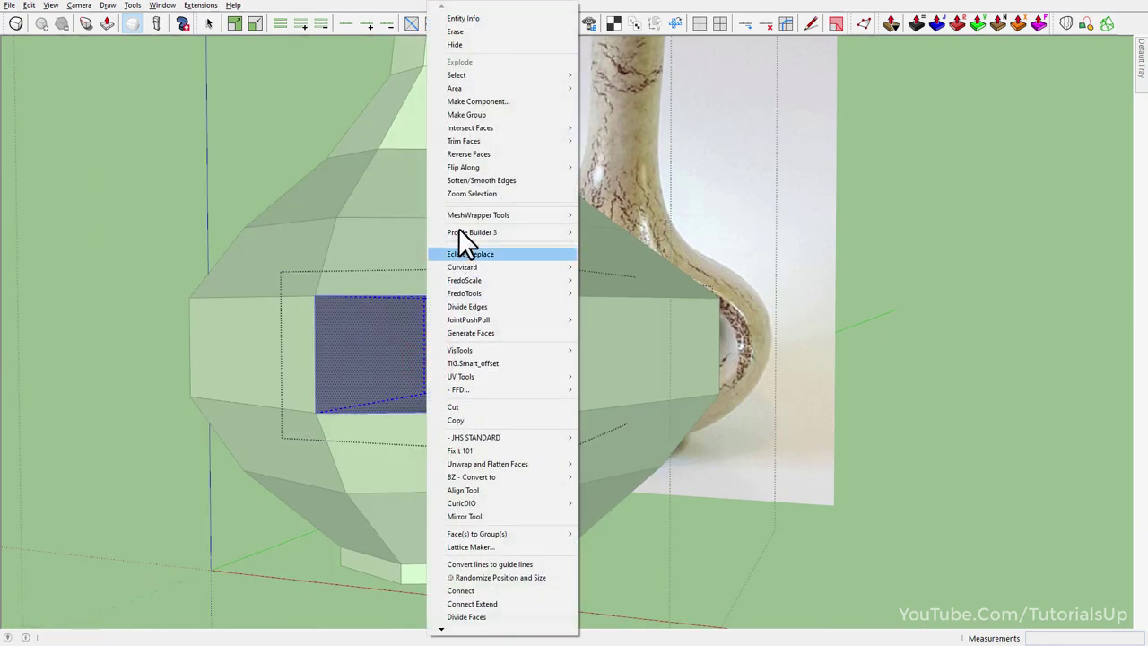
{"action": "left_click", "coordinate": [490, 157]}
{"action": "mouse_move", "coordinate": [300, 379]}
{"action": "middle_mouse_down"}
{"action": "mouse_move", "coordinate": [418, 450]}
{"action": "mouse_move", "coordinate": [470, 458]}
{"action": "middle_mouse_up"}
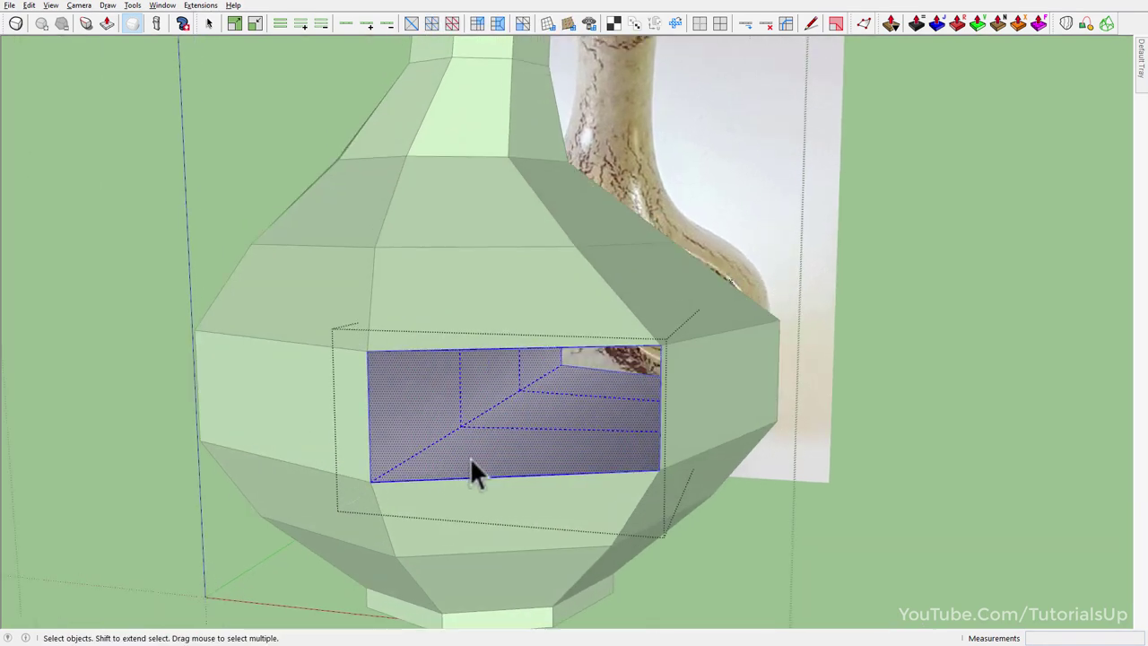
{"action": "key", "text": "Escape"}
- Explode the opening group into the vase, enable subdivision, and face the vase front-on
{"action": "left_click", "coordinate": [442, 425]}
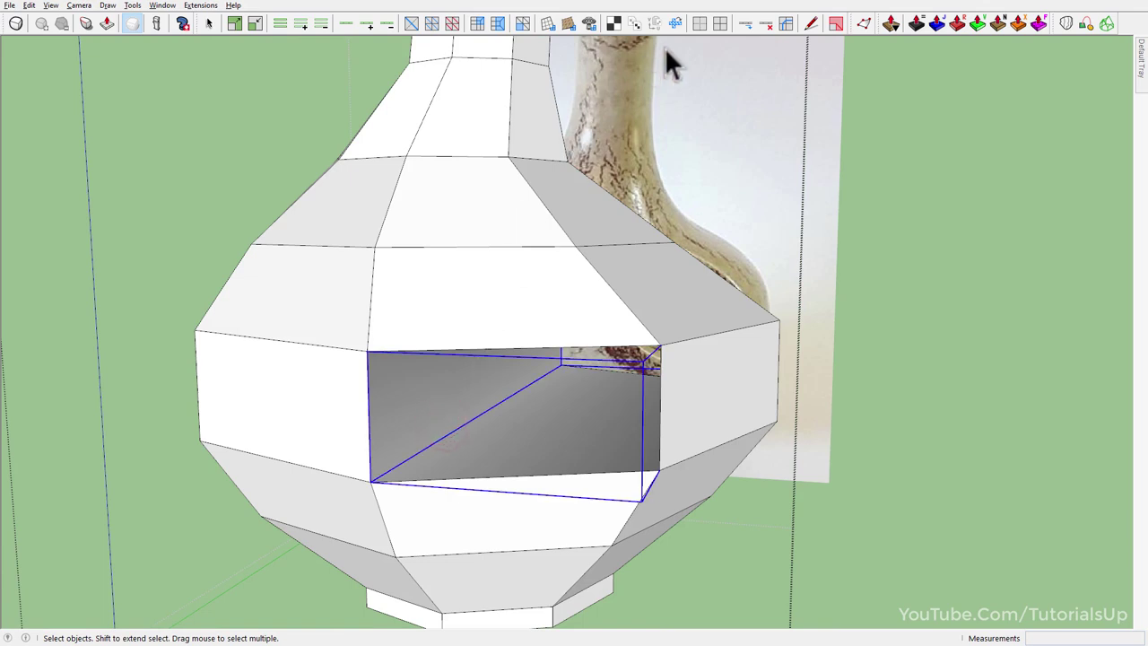
{"action": "left_click", "coordinate": [719, 22]}
{"action": "right_click", "coordinate": [451, 439]}
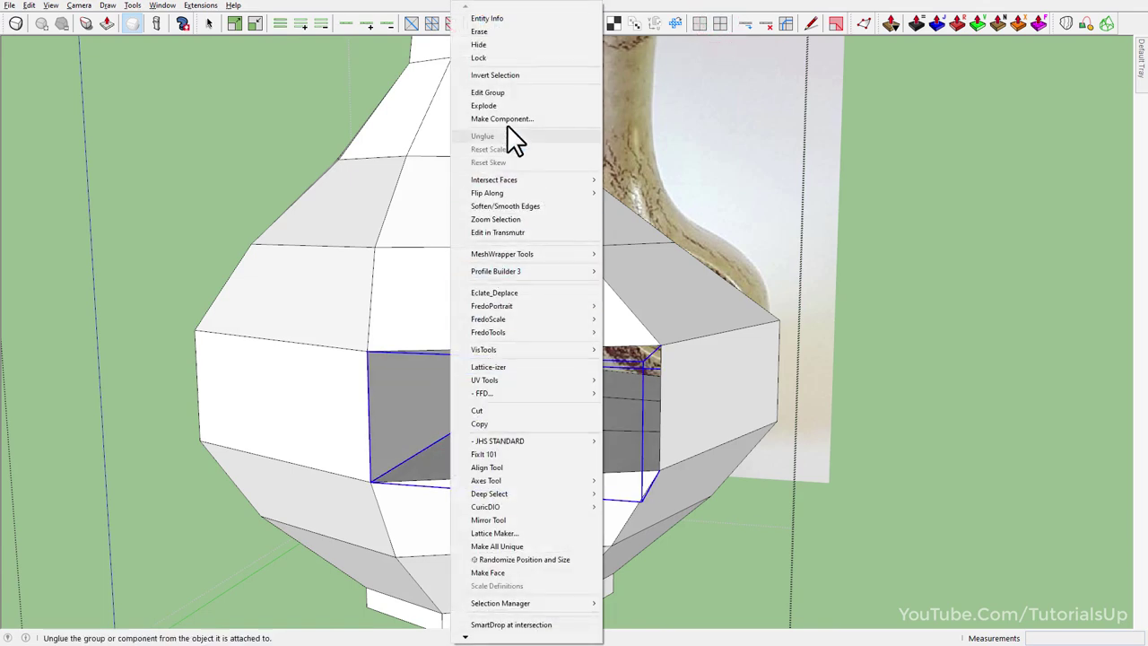
{"action": "left_click", "coordinate": [511, 105]}
{"action": "left_click", "coordinate": [992, 531]}
{"action": "scroll", "coordinate": [745, 422], "scroll_direction": "down", "scroll_amount": 3}
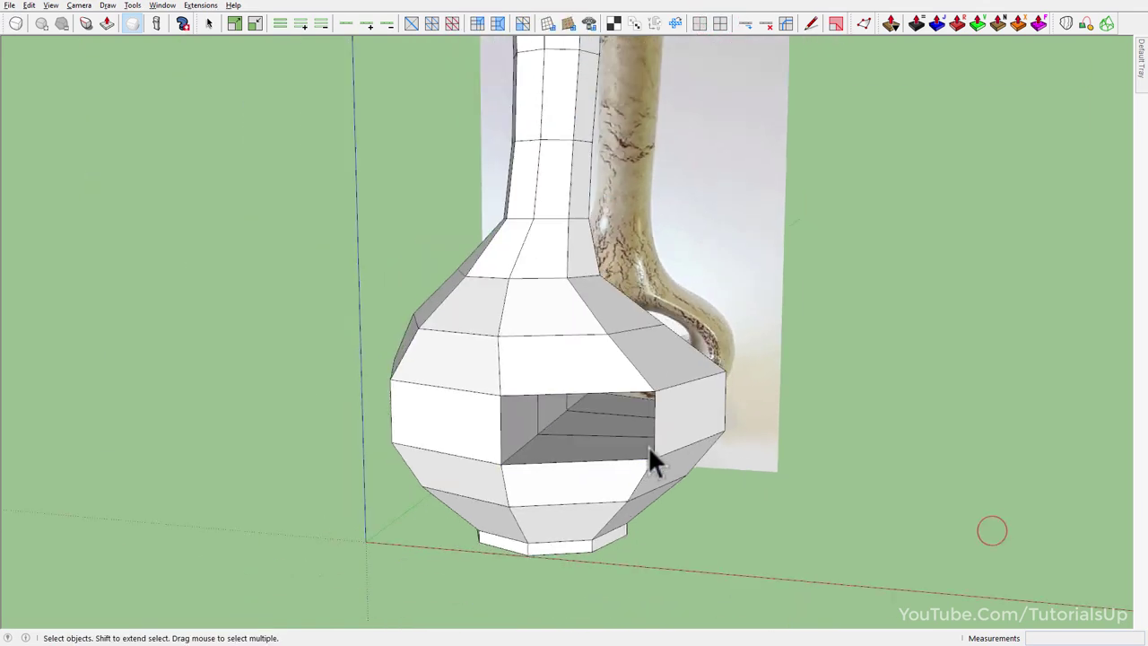
{"action": "left_click", "coordinate": [436, 466]}
{"action": "left_click", "coordinate": [16, 23]}
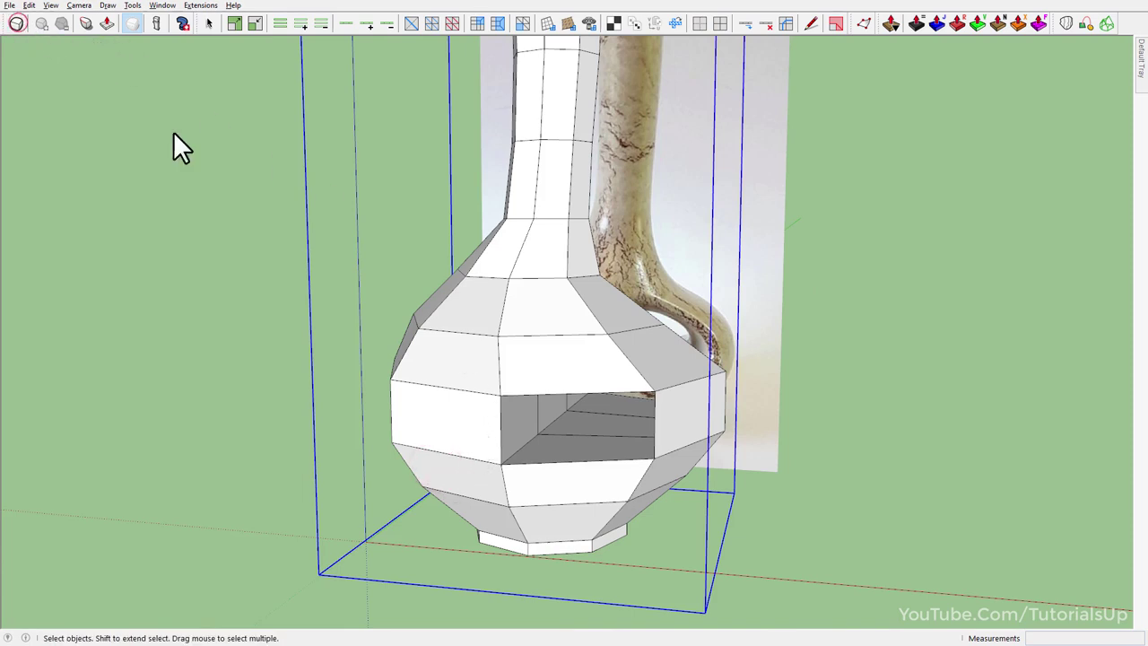
{"action": "middle_click_drag", "start_coordinate": [545, 469], "coordinate": [615, 415]}
- Compare the smooth subdivided vase with its blocky control mesh
{"action": "scroll", "coordinate": [718, 481], "scroll_direction": "down", "scroll_amount": 3}
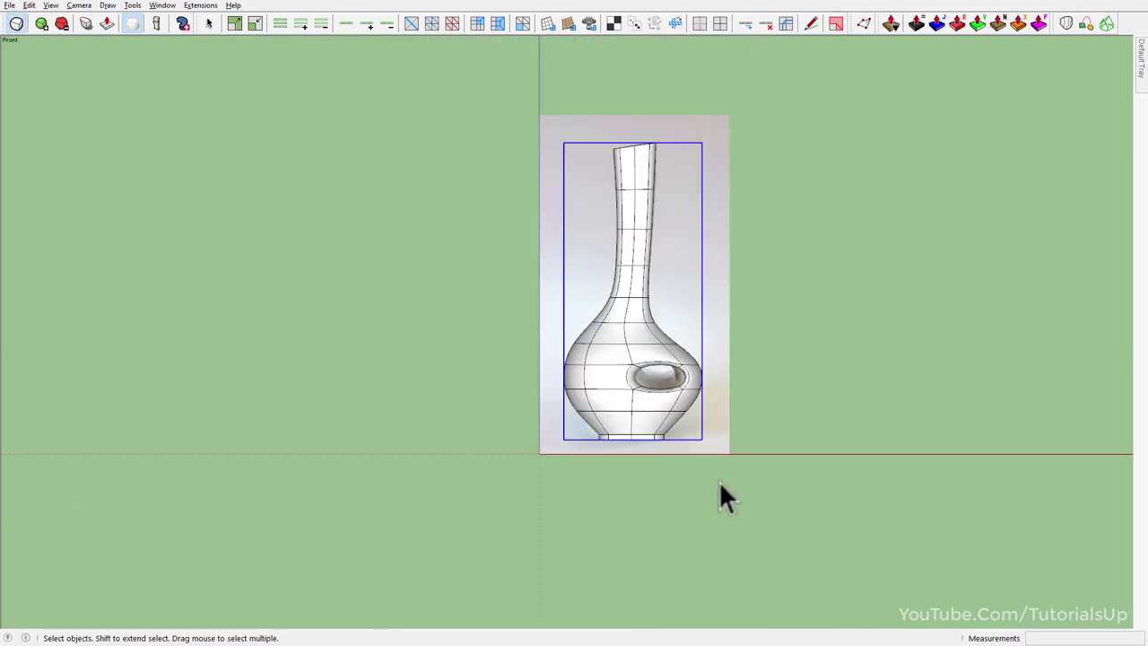
{"action": "scroll", "coordinate": [654, 385], "scroll_direction": "up", "scroll_amount": 4}
{"action": "scroll", "coordinate": [623, 449], "scroll_direction": "up", "scroll_amount": 1}
{"action": "scroll", "coordinate": [708, 420], "scroll_direction": "up", "scroll_amount": 3}
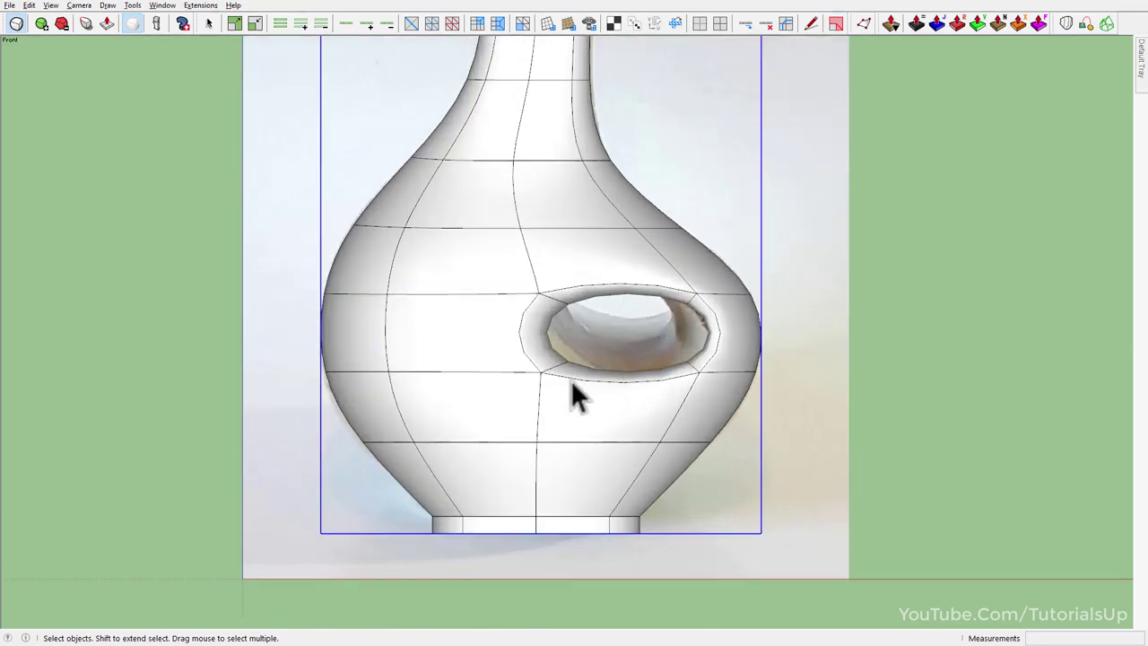
{"action": "left_click", "coordinate": [16, 24]}
{"action": "scroll", "coordinate": [598, 278], "scroll_direction": "up", "scroll_amount": 3}
{"action": "scroll", "coordinate": [598, 278], "scroll_direction": "up", "scroll_amount": 1}
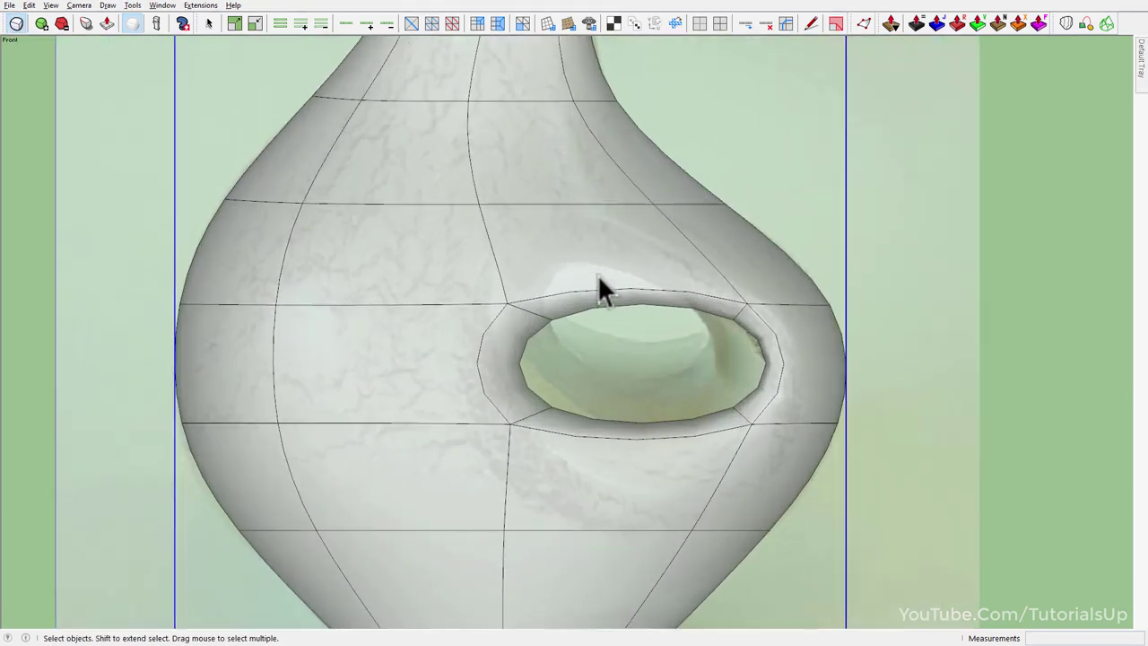
{"action": "left_click", "coordinate": [16, 24]}
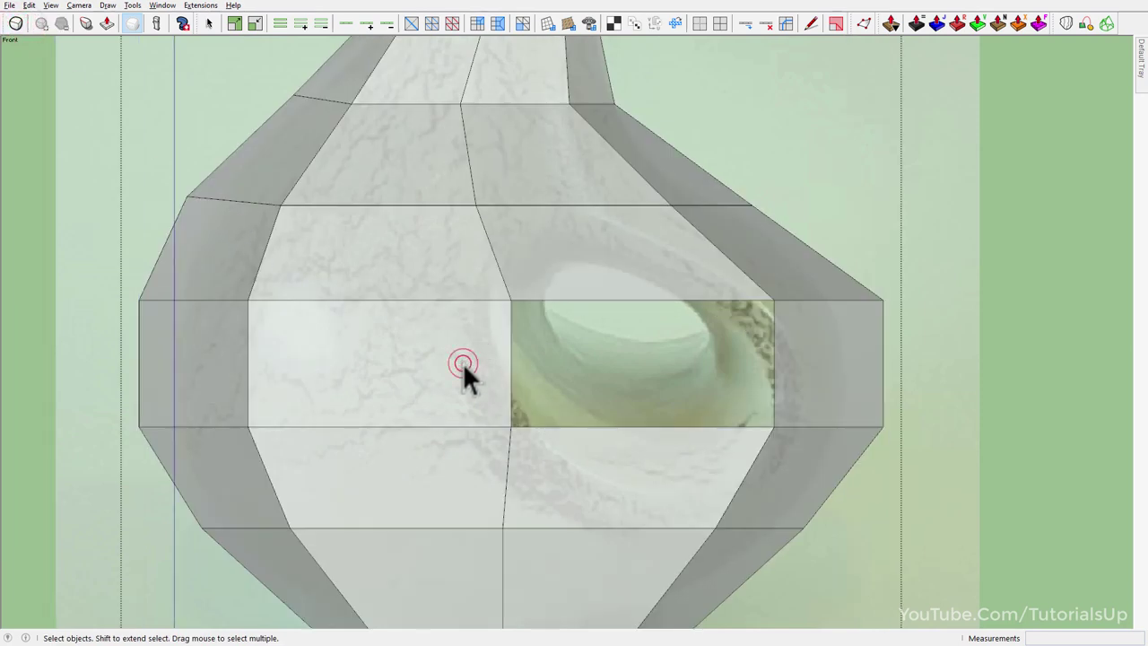
{"action": "scroll", "coordinate": [463, 372], "scroll_direction": "down", "scroll_amount": 3}
{"action": "scroll", "coordinate": [488, 338], "scroll_direction": "down", "scroll_amount": 2}
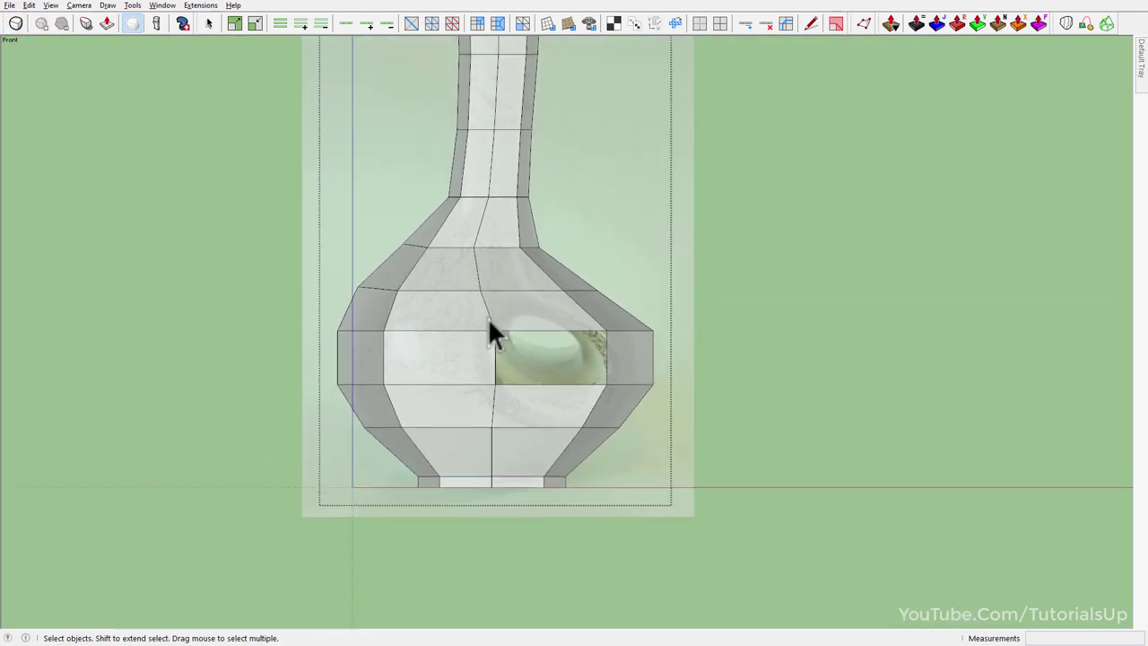
- Select the handle hole's vertices and rotate them about 12 degrees
{"action": "left_click", "coordinate": [484, 320]}
{"action": "left_click", "coordinate": [603, 372]}
{"action": "scroll", "coordinate": [601, 367], "scroll_direction": "up", "scroll_amount": 1}
{"action": "double_click", "coordinate": [542, 347]}
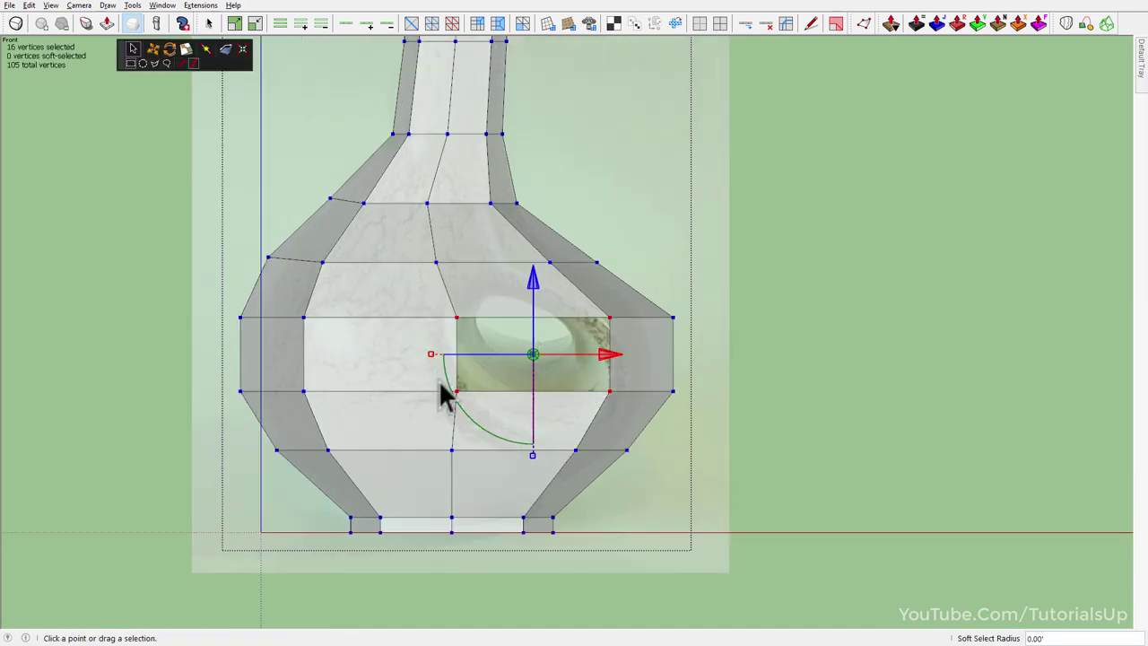
{"action": "left_click_drag", "start_coordinate": [447, 382], "coordinate": [602, 359]}
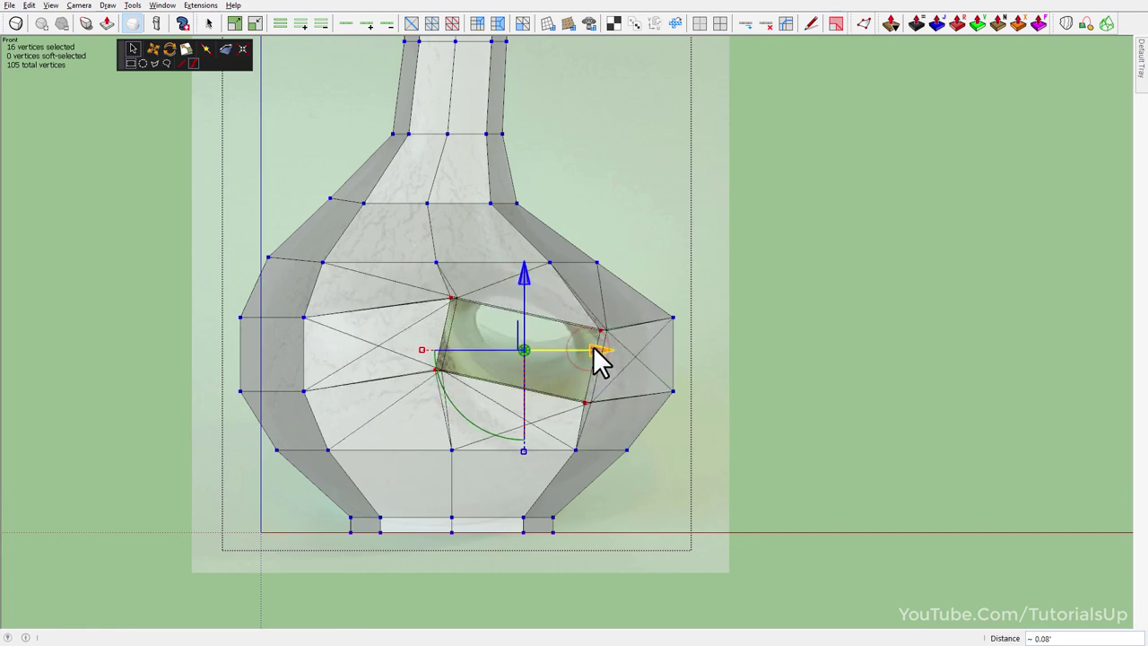
- Shift the hole's right-side vertices further right along the red axis
{"action": "left_click", "coordinate": [478, 399]}
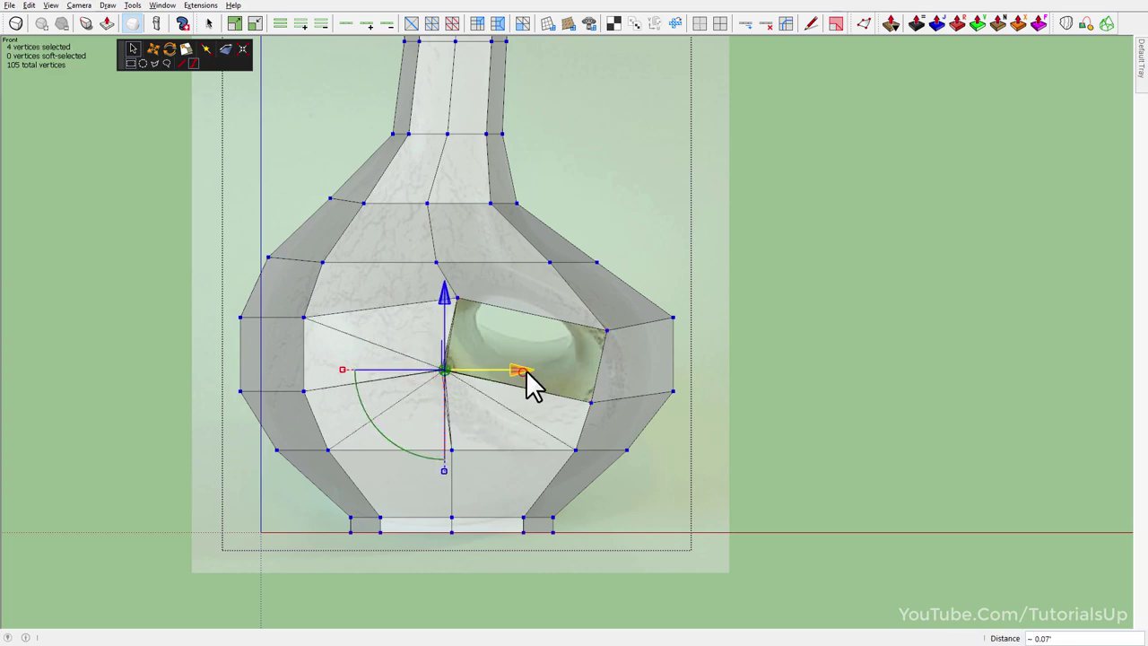
{"action": "left_click", "coordinate": [611, 330]}
{"action": "left_click_drag", "start_coordinate": [676, 325], "coordinate": [533, 440]}
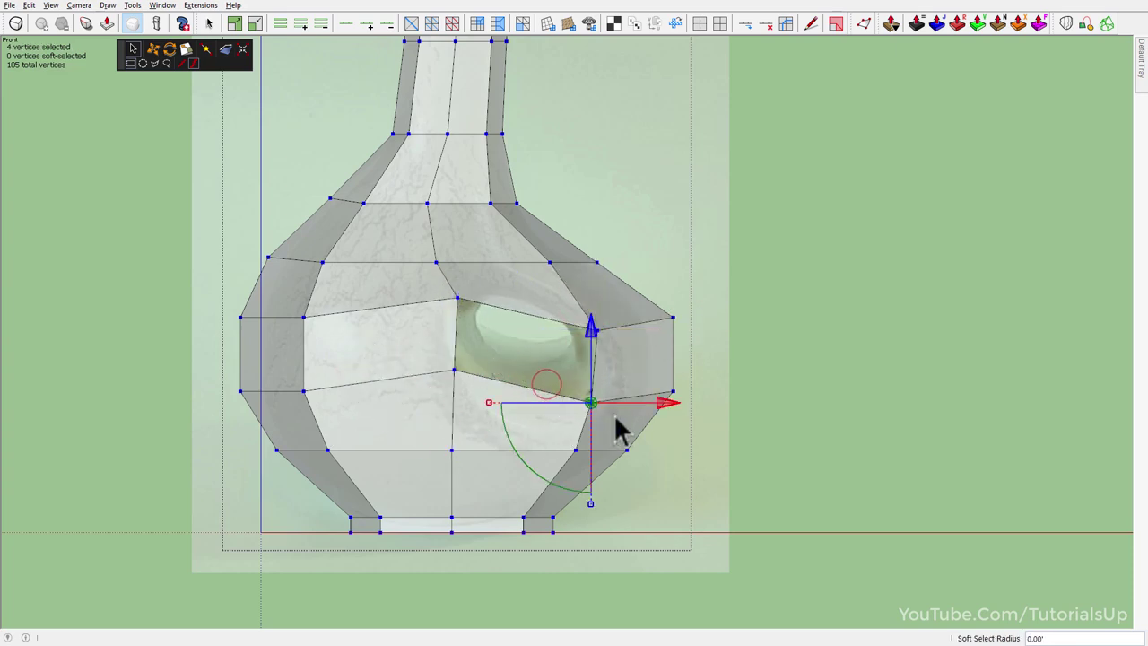
{"action": "left_click_drag", "start_coordinate": [676, 403], "coordinate": [684, 403]}
- Raise the hole's left-side vertices and nudge its vertical edge vertices into place
{"action": "left_click", "coordinate": [455, 323]}
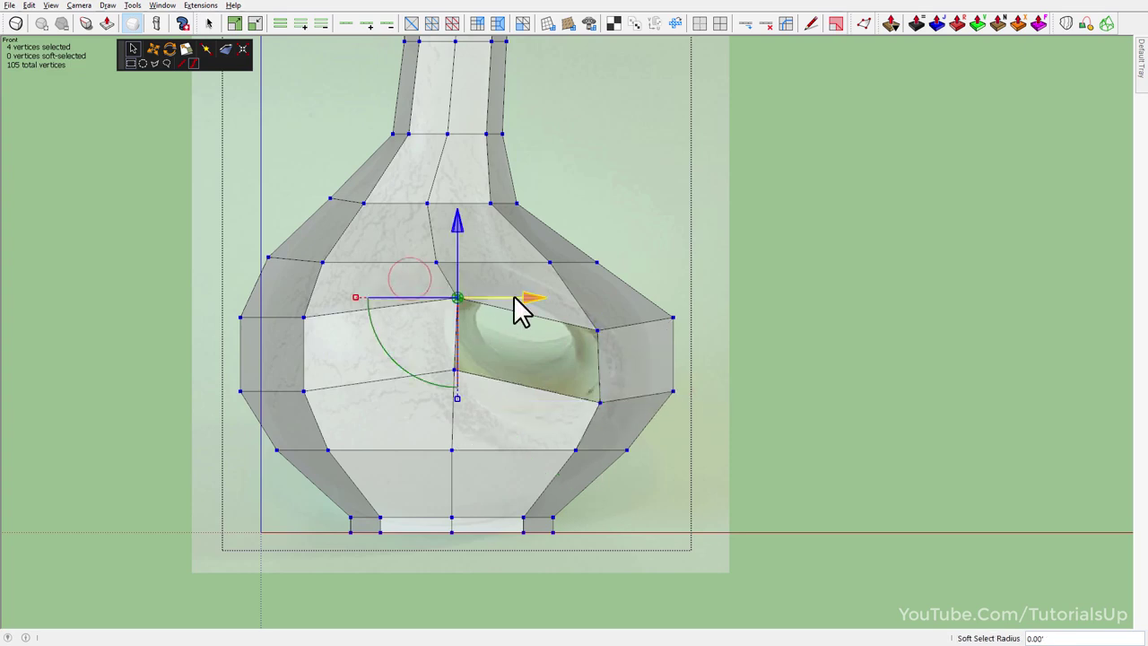
{"action": "left_click_drag", "start_coordinate": [403, 239], "coordinate": [487, 328]}
{"action": "mouse_move", "coordinate": [454, 224]}
{"action": "left_mouse_down"}
{"action": "mouse_move", "coordinate": [431, 240]}
{"action": "mouse_move", "coordinate": [444, 269]}
{"action": "left_mouse_up"}
{"action": "left_click", "coordinate": [451, 384]}
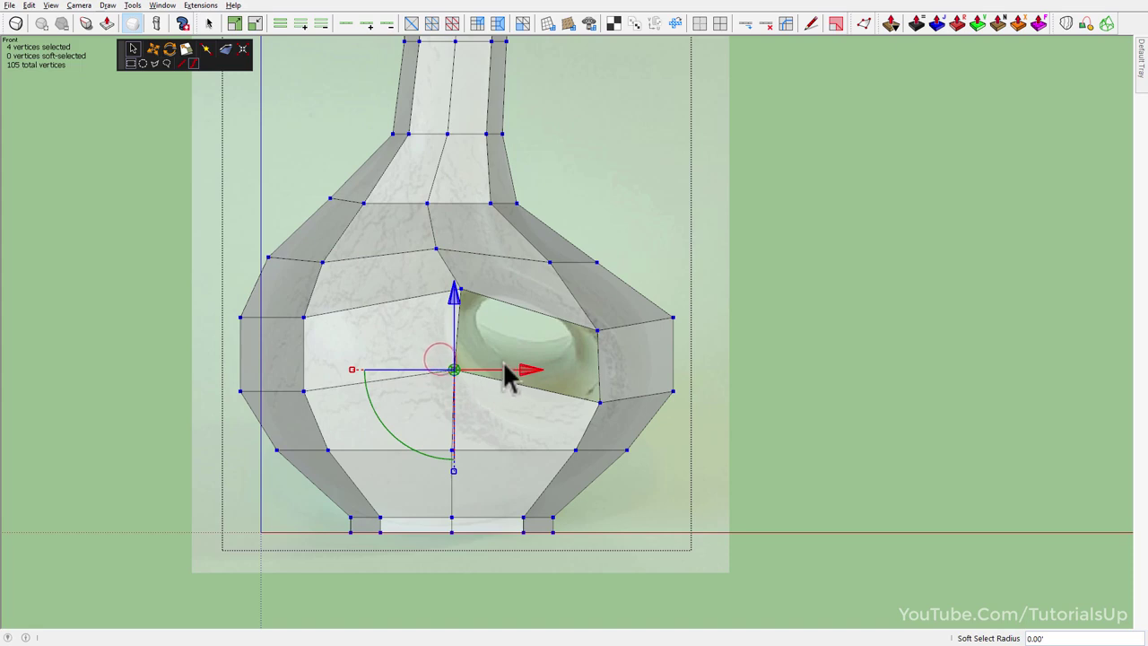
{"action": "left_click_drag", "start_coordinate": [505, 375], "coordinate": [559, 386]}
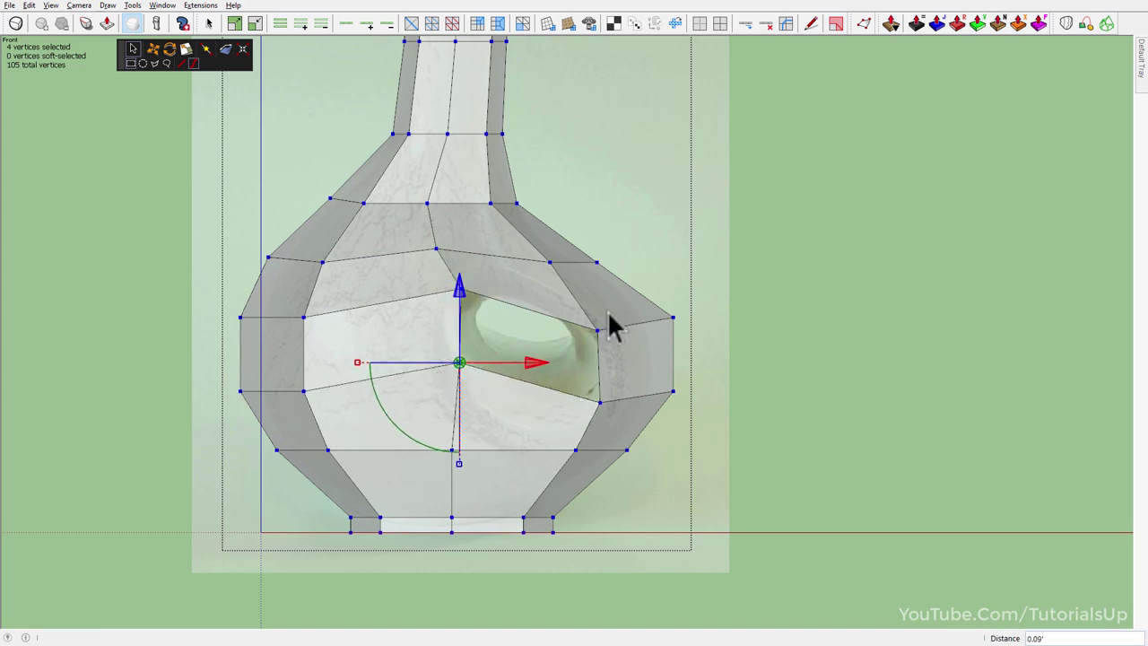
{"action": "left_click", "coordinate": [610, 359]}
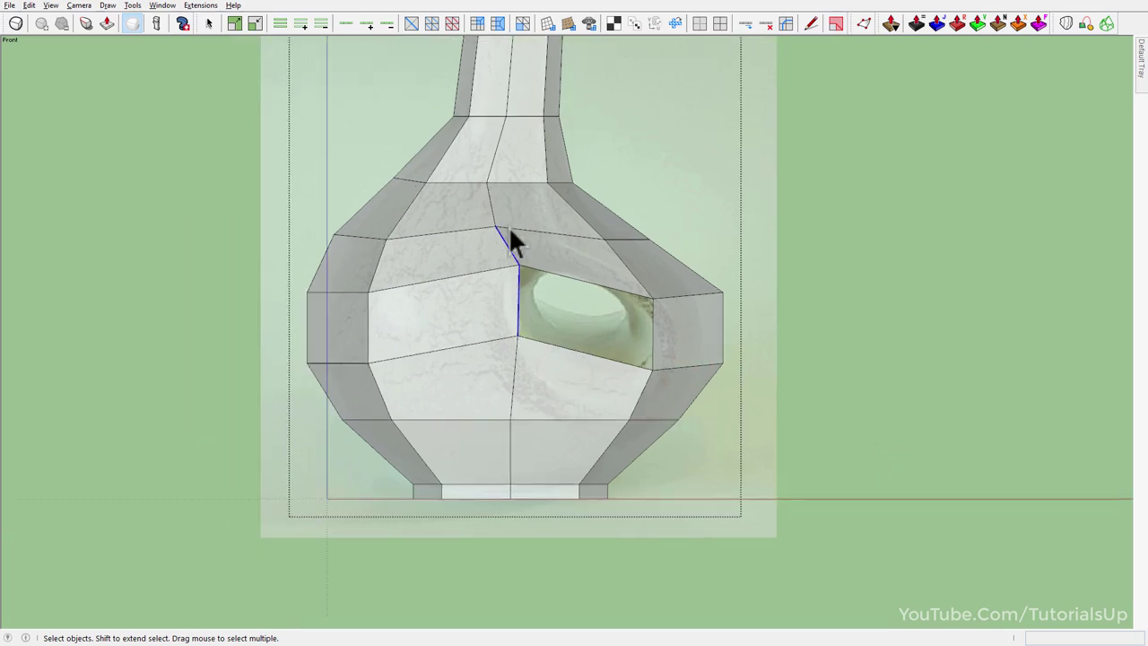
- Raise the selected hole vertices slightly and check the smoothed vase in perspective
{"action": "left_click_drag", "start_coordinate": [511, 220], "coordinate": [509, 204]}
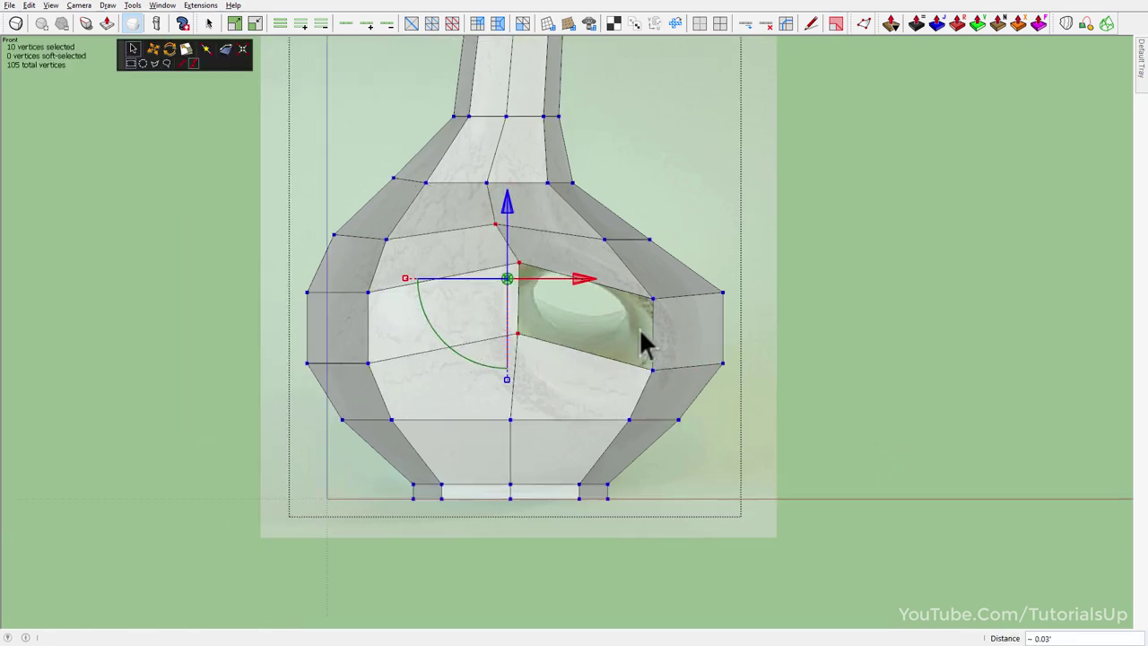
{"action": "key", "text": "space"}
{"action": "left_click", "coordinate": [584, 398]}
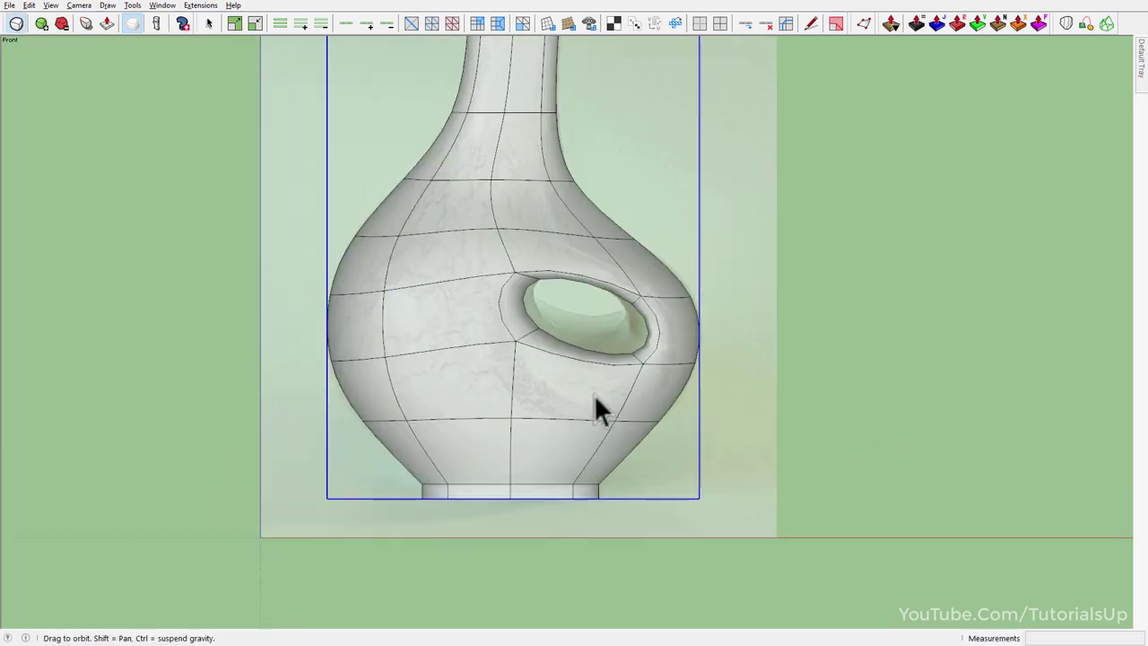
{"action": "middle_click_drag", "start_coordinate": [594, 394], "coordinate": [539, 442]}
{"action": "left_click", "coordinate": [562, 500]}
{"action": "mouse_move", "coordinate": [671, 513]}
{"action": "middle_mouse_down"}
{"action": "mouse_move", "coordinate": [660, 225]}
{"action": "mouse_move", "coordinate": [610, 205]}
{"action": "mouse_move", "coordinate": [423, 223]}
{"action": "mouse_move", "coordinate": [595, 290]}
{"action": "middle_mouse_up"}
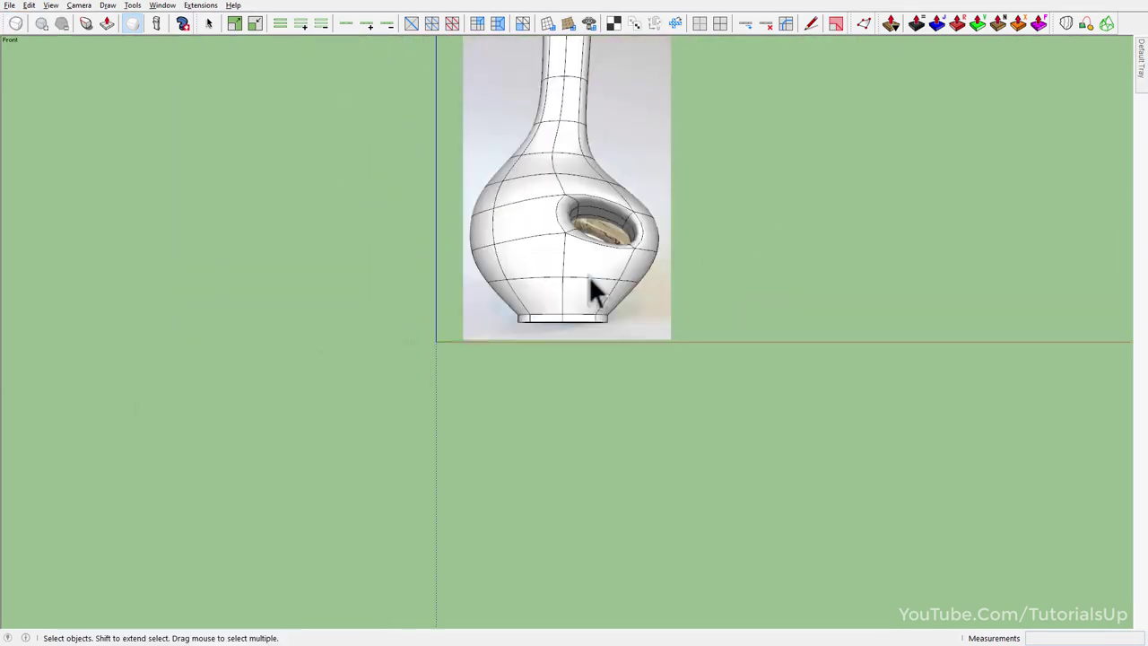
- Raise the two vertices above the hole and adjust its right and upper edge vertices
{"action": "scroll", "coordinate": [571, 201], "scroll_direction": "up", "scroll_amount": 3}
{"action": "double_click", "coordinate": [606, 263]}
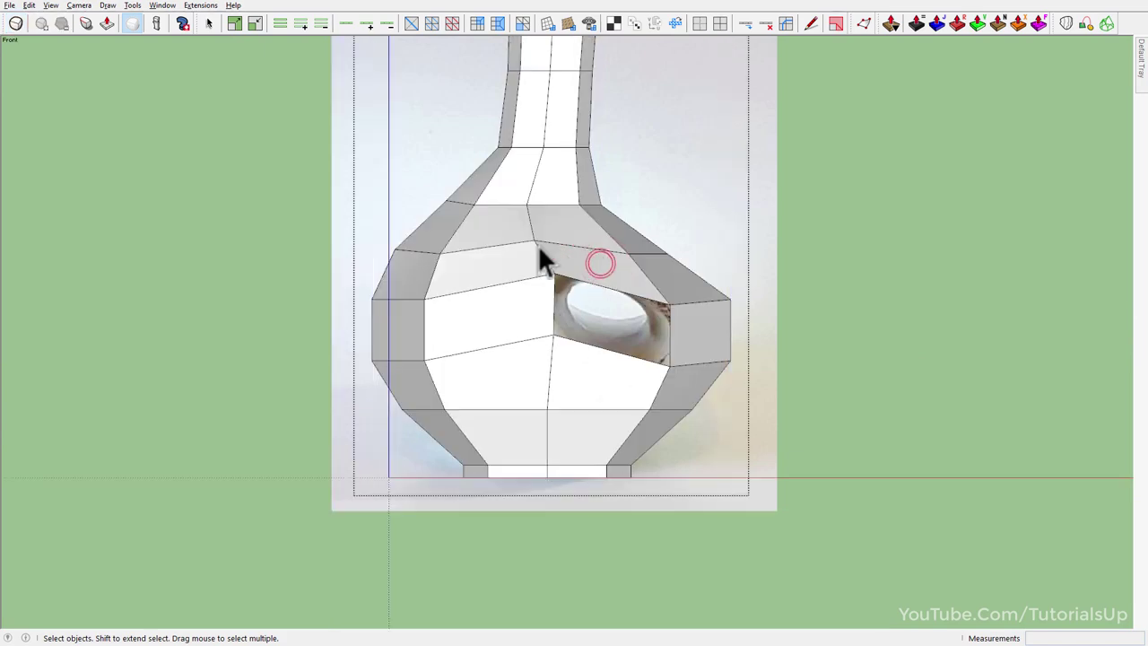
{"action": "left_click_drag", "start_coordinate": [558, 254], "coordinate": [615, 234]}
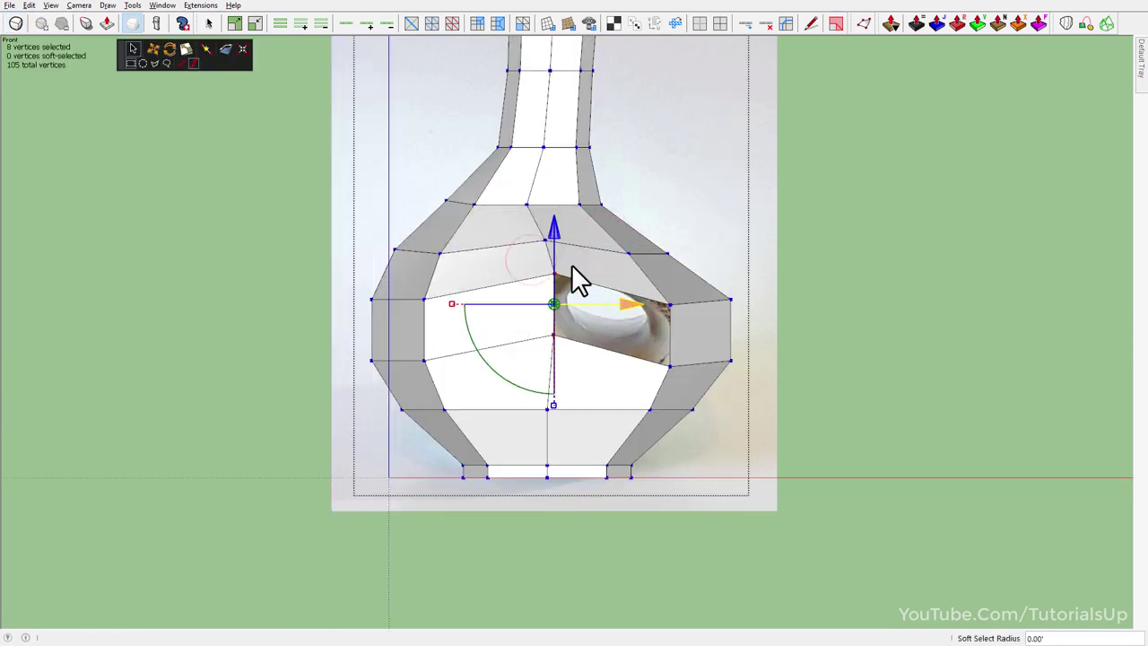
{"action": "left_click", "coordinate": [544, 240]}
{"action": "left_click_drag", "start_coordinate": [555, 197], "coordinate": [551, 180]}
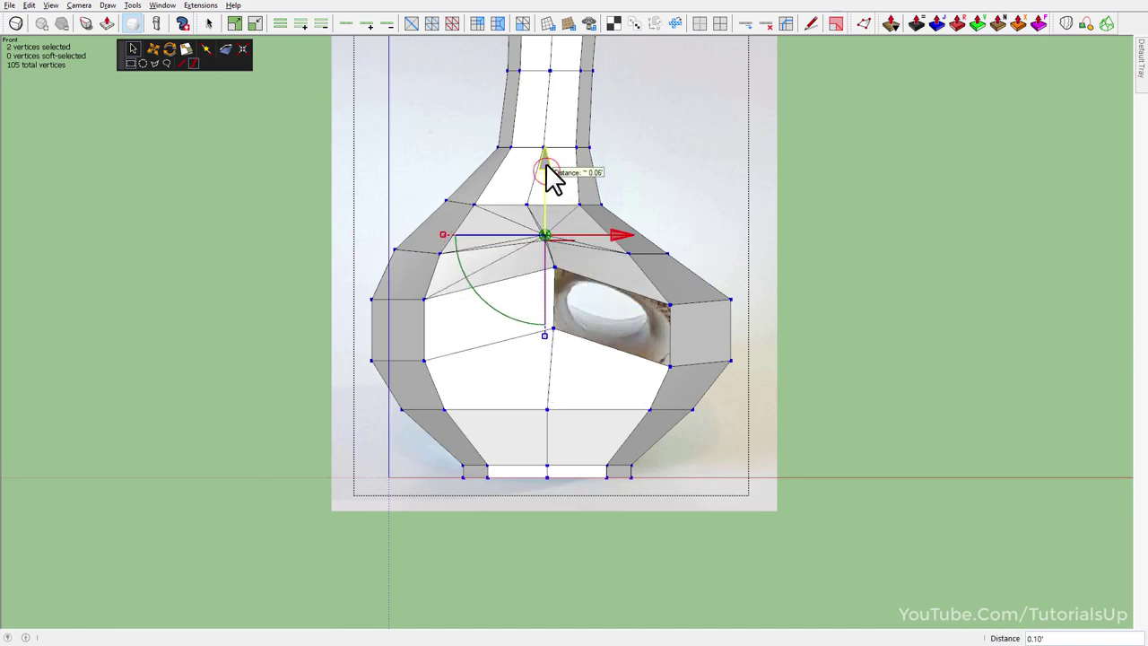
{"action": "left_click", "coordinate": [664, 305]}
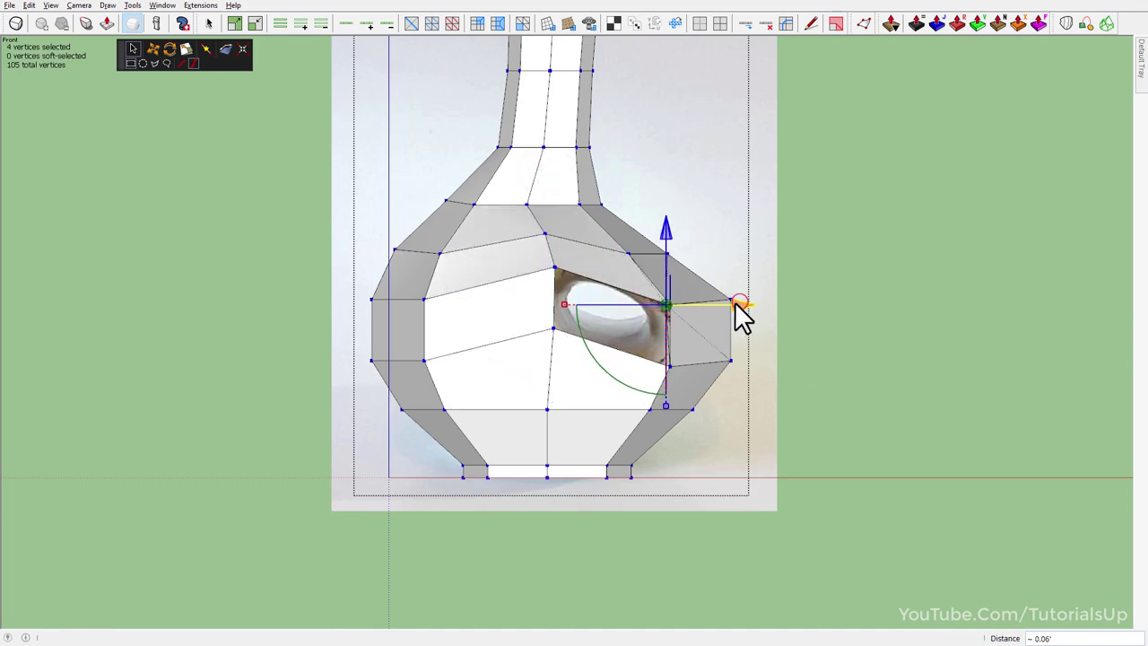
{"action": "left_click", "coordinate": [550, 254], "text": "shift"}
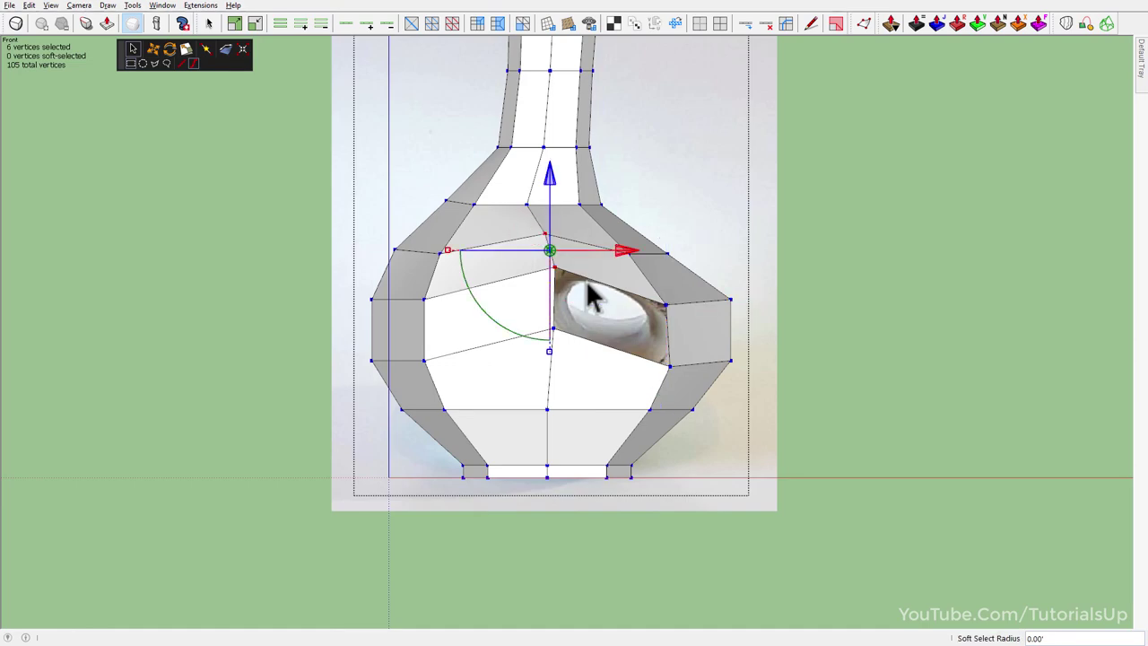
{"action": "key", "text": "space"}
- Orbit around the smoothed vase, including from below, to inspect the slanted handle hole
{"action": "left_click", "coordinate": [571, 388]}
{"action": "mouse_move", "coordinate": [593, 396]}
{"action": "middle_mouse_down"}
{"action": "mouse_move", "coordinate": [649, 320]}
{"action": "mouse_move", "coordinate": [564, 468]}
{"action": "middle_mouse_up"}
{"action": "scroll", "coordinate": [563, 466], "scroll_direction": "down", "scroll_amount": 3}
{"action": "left_click", "coordinate": [570, 543]}
{"action": "mouse_move", "coordinate": [570, 543]}
{"action": "middle_mouse_down"}
{"action": "mouse_move", "coordinate": [133, 367]}
{"action": "mouse_move", "coordinate": [544, 178]}
{"action": "mouse_move", "coordinate": [736, 297]}
{"action": "mouse_move", "coordinate": [507, 494]}
{"action": "middle_mouse_up"}
{"action": "left_click", "coordinate": [507, 494]}
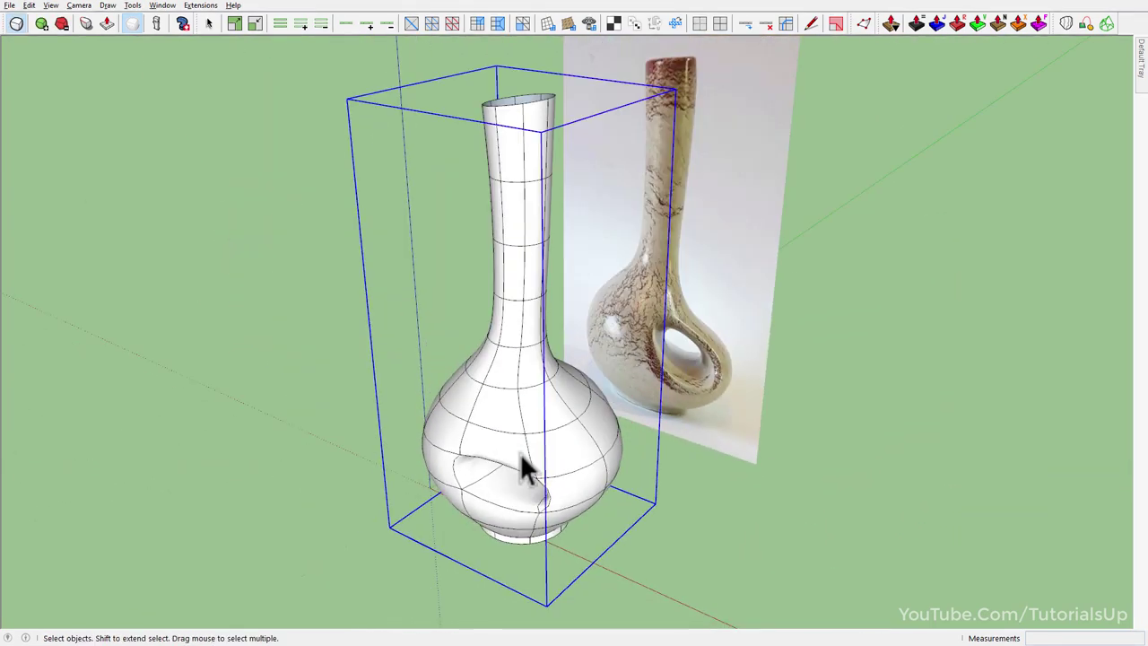
- Go to the straight front view, then orbit the vase into perspective beside the reference photo
{"action": "key", "text": "1"}
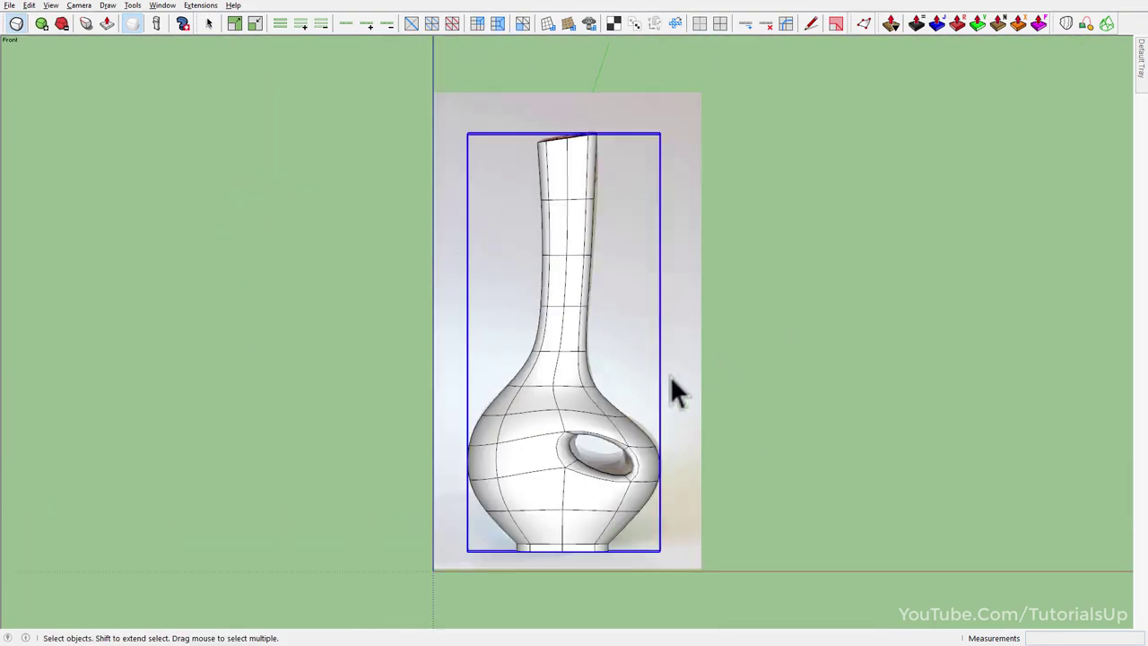
{"action": "scroll", "coordinate": [620, 326], "scroll_direction": "up", "scroll_amount": 3}
{"action": "scroll", "coordinate": [607, 403], "scroll_direction": "down", "scroll_amount": 2}
{"action": "scroll", "coordinate": [638, 410], "scroll_direction": "up", "scroll_amount": 2}
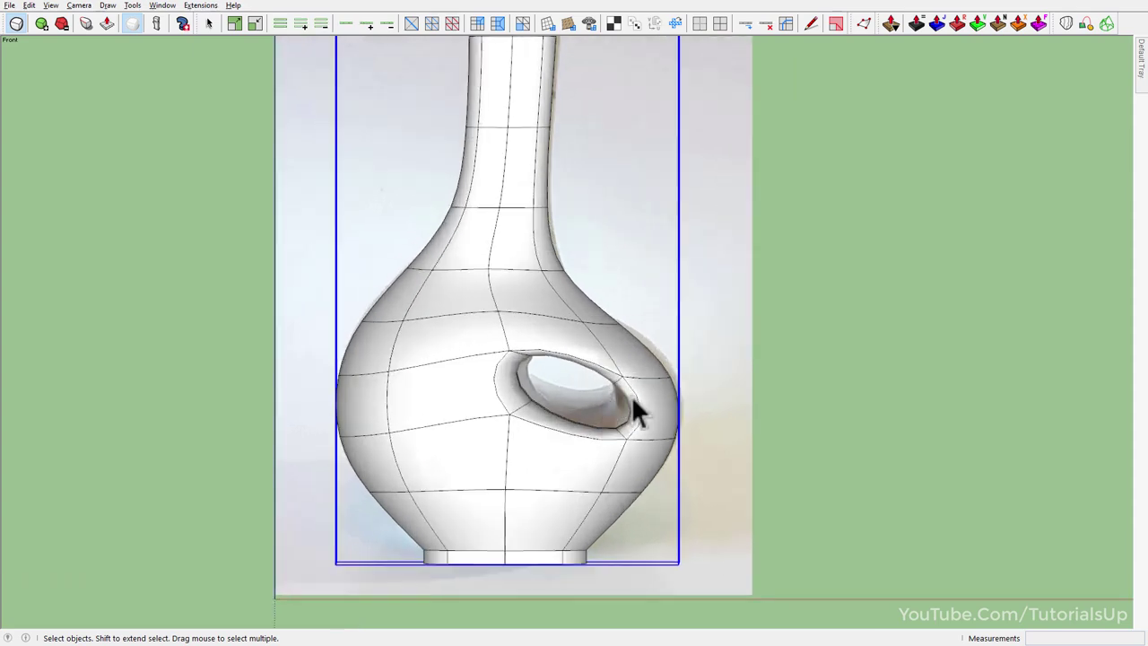
{"action": "mouse_move", "coordinate": [637, 410]}
{"action": "middle_mouse_down"}
{"action": "mouse_move", "coordinate": [440, 475]}
{"action": "mouse_move", "coordinate": [482, 456]}
{"action": "mouse_move", "coordinate": [452, 477]}
{"action": "middle_mouse_up"}
{"action": "scroll", "coordinate": [698, 397], "scroll_direction": "down", "scroll_amount": 3}
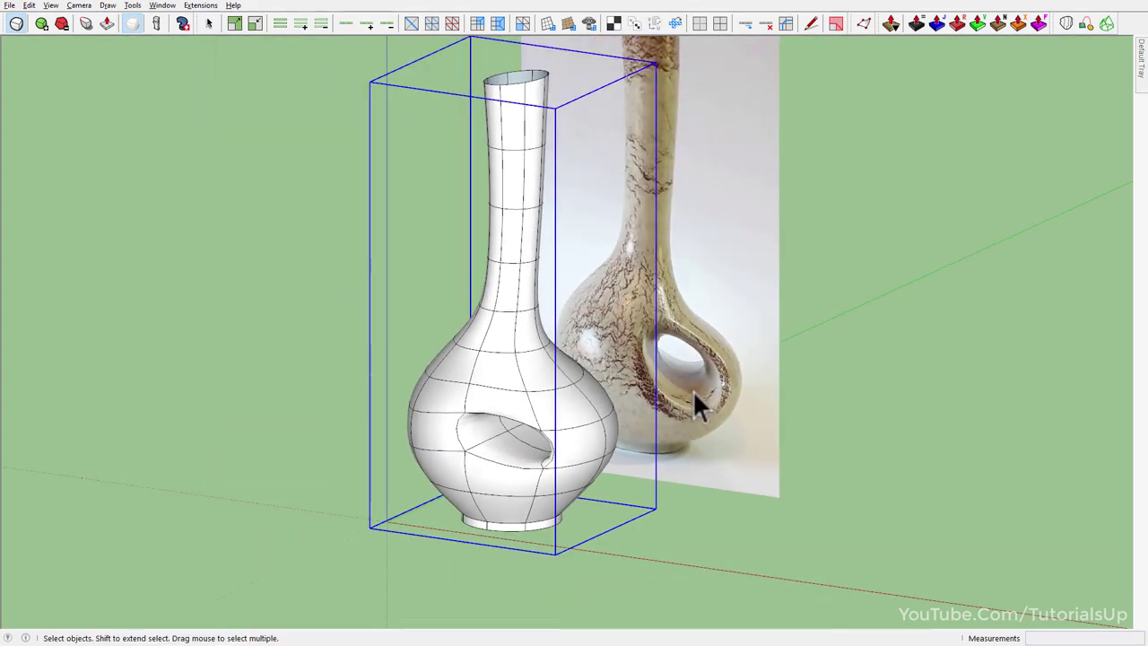
{"action": "scroll", "coordinate": [533, 482], "scroll_direction": "up", "scroll_amount": 3}
{"action": "scroll", "coordinate": [536, 482], "scroll_direction": "down", "scroll_amount": 3}
{"action": "middle_click_drag", "start_coordinate": [569, 487], "coordinate": [518, 536]}
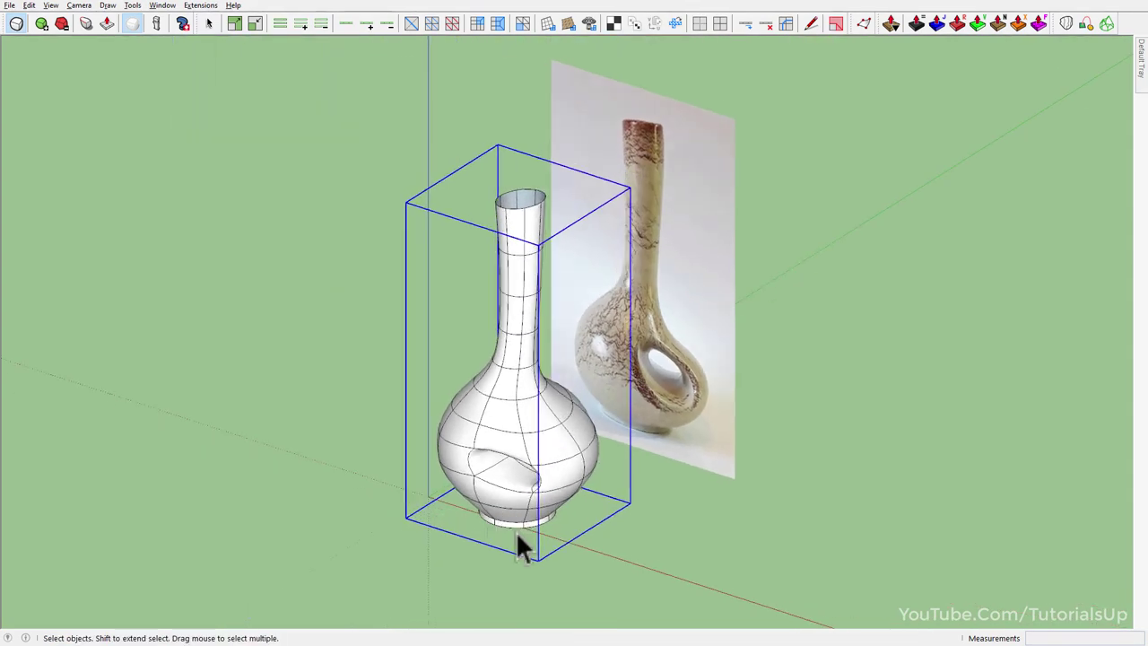
- Open the vase group with all its geometry selected
{"action": "scroll", "coordinate": [518, 535], "scroll_direction": "up", "scroll_amount": 3}
{"action": "scroll", "coordinate": [551, 516], "scroll_direction": "down", "scroll_amount": 3}
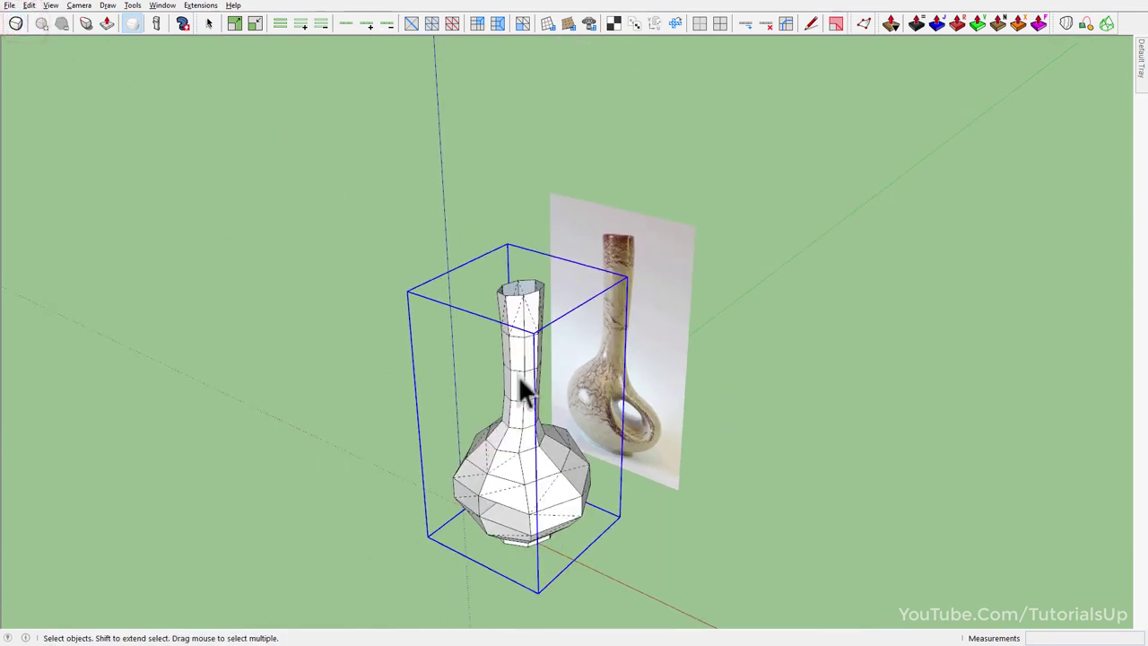
{"action": "mouse_move", "coordinate": [520, 390]}
{"action": "middle_mouse_down"}
{"action": "mouse_move", "coordinate": [512, 440]}
{"action": "mouse_move", "coordinate": [553, 149]}
{"action": "mouse_move", "coordinate": [209, 242]}
{"action": "mouse_move", "coordinate": [218, 469]}
{"action": "mouse_move", "coordinate": [487, 403]}
{"action": "middle_mouse_up"}
{"action": "scroll", "coordinate": [493, 377], "scroll_direction": "up", "scroll_amount": 2}
{"action": "triple_click", "coordinate": [499, 350]}
- Thicken the selected vase walls by about 0.14' with Joint Push Pull
{"action": "scroll", "coordinate": [498, 350], "scroll_direction": "up", "scroll_amount": 2}
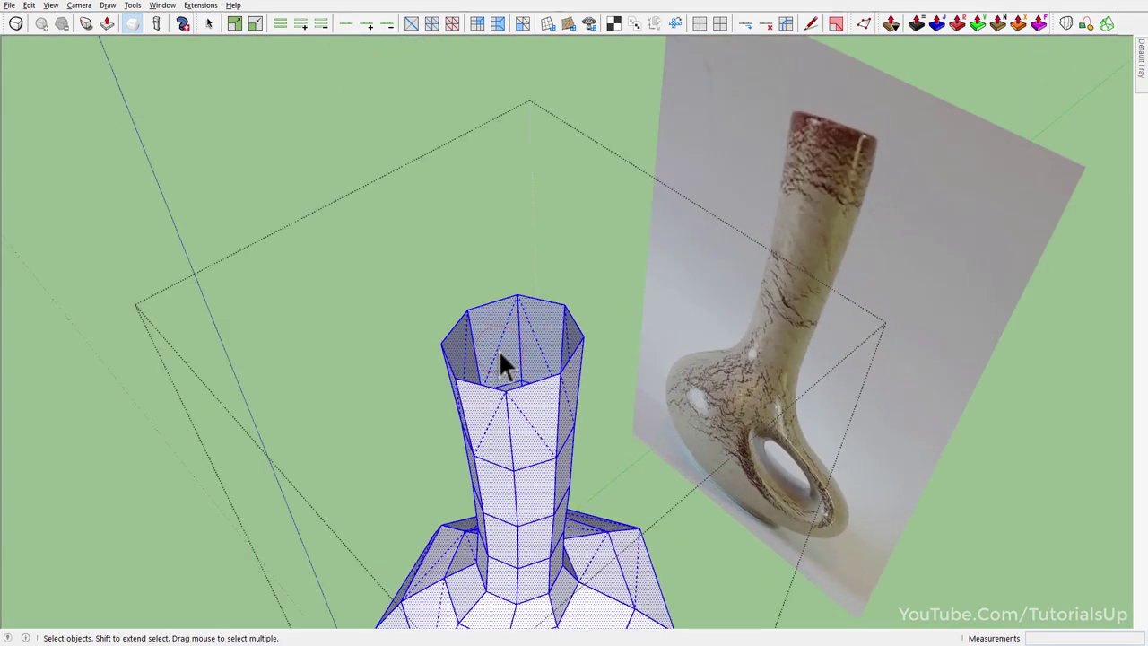
{"action": "scroll", "coordinate": [499, 350], "scroll_direction": "up", "scroll_amount": 2}
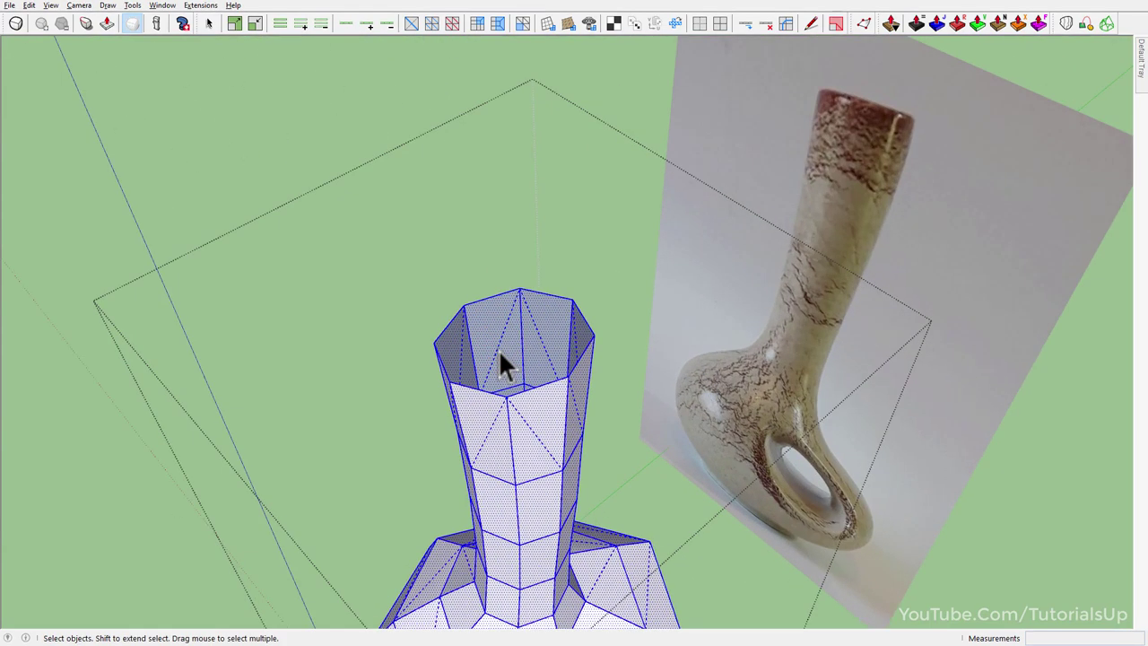
{"action": "left_click", "coordinate": [936, 23]}
{"action": "scroll", "coordinate": [513, 332], "scroll_direction": "up", "scroll_amount": 2}
{"action": "scroll", "coordinate": [532, 333], "scroll_direction": "up", "scroll_amount": 2}
{"action": "mouse_move", "coordinate": [533, 334]}
{"action": "left_mouse_down"}
{"action": "mouse_move", "coordinate": [543, 341]}
{"action": "mouse_move", "coordinate": [535, 347]}
{"action": "mouse_move", "coordinate": [532, 327]}
{"action": "left_mouse_up"}
- Orbit to inspect the thickened handle hole, then select the vase group
{"action": "scroll", "coordinate": [539, 210], "scroll_direction": "down", "scroll_amount": 5}
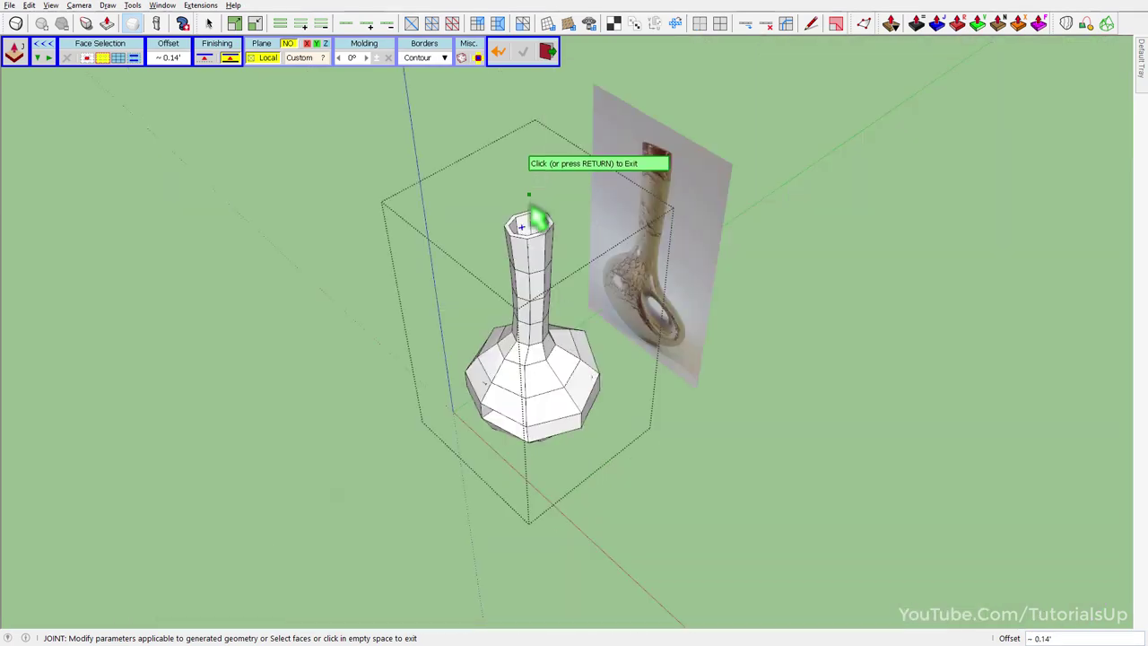
{"action": "scroll", "coordinate": [548, 269], "scroll_direction": "down", "scroll_amount": 2}
{"action": "scroll", "coordinate": [557, 341], "scroll_direction": "up", "scroll_amount": 3}
{"action": "scroll", "coordinate": [546, 385], "scroll_direction": "up", "scroll_amount": 3}
{"action": "middle_click_drag", "start_coordinate": [586, 239], "coordinate": [741, 63]}
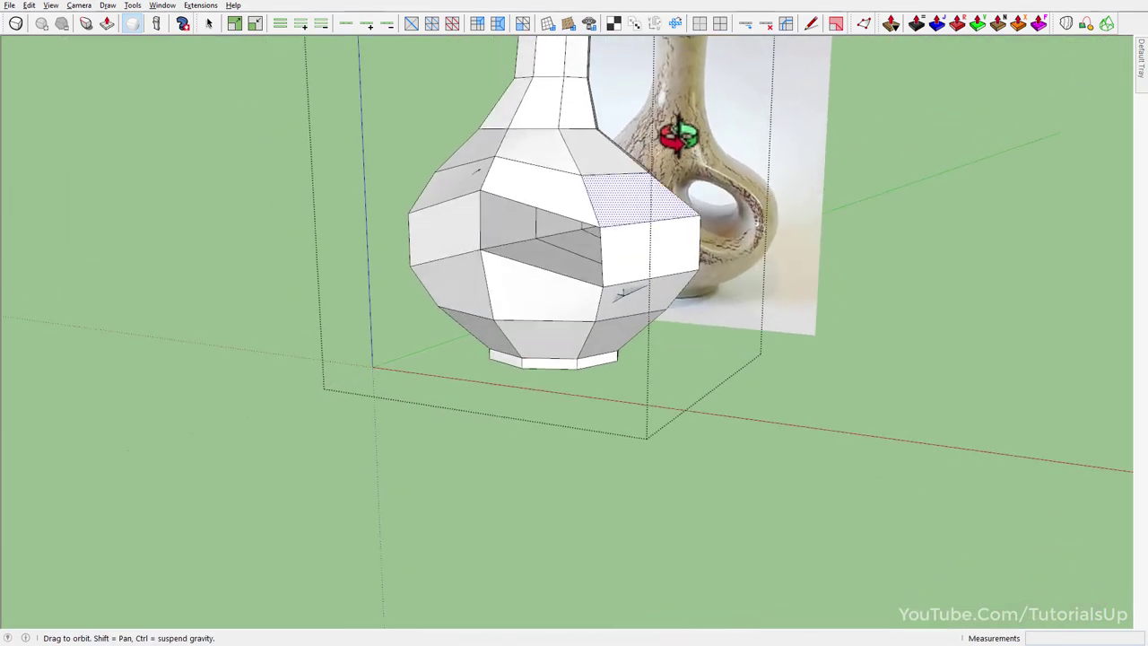
{"action": "scroll", "coordinate": [530, 249], "scroll_direction": "up", "scroll_amount": 5}
{"action": "middle_click_drag", "start_coordinate": [530, 249], "coordinate": [648, 303]}
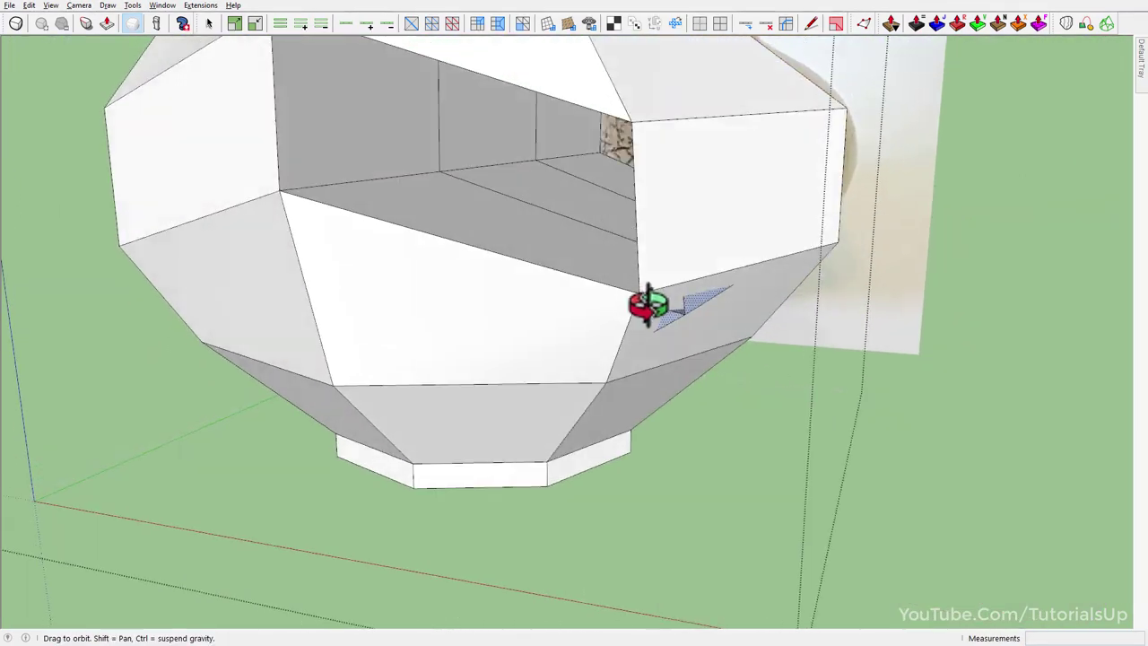
{"action": "scroll", "coordinate": [600, 508], "scroll_direction": "down", "scroll_amount": 4}
{"action": "scroll", "coordinate": [599, 509], "scroll_direction": "down", "scroll_amount": 3}
{"action": "left_click", "coordinate": [580, 377]}
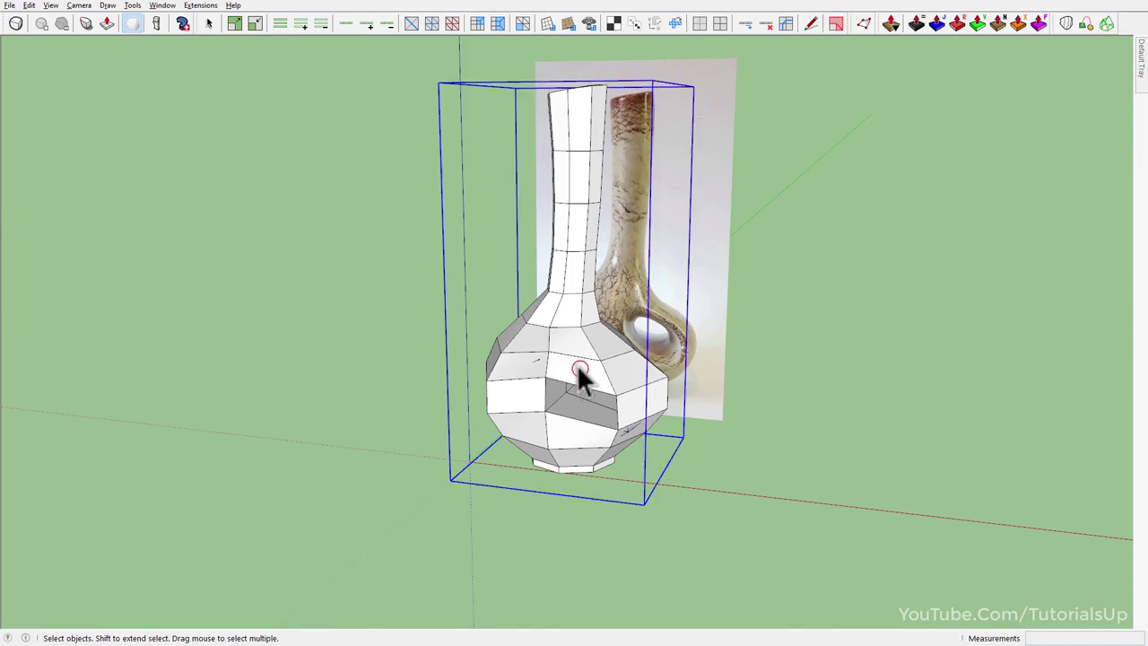
- Show the vase as a smooth subdivided surface and compare it with the reference photo
{"action": "left_click", "coordinate": [12, 21]}
{"action": "mouse_move", "coordinate": [620, 399]}
{"action": "middle_mouse_down"}
{"action": "mouse_move", "coordinate": [654, 346]}
{"action": "mouse_move", "coordinate": [705, 308]}
{"action": "middle_mouse_up"}
{"action": "scroll", "coordinate": [624, 413], "scroll_direction": "down", "scroll_amount": 1}
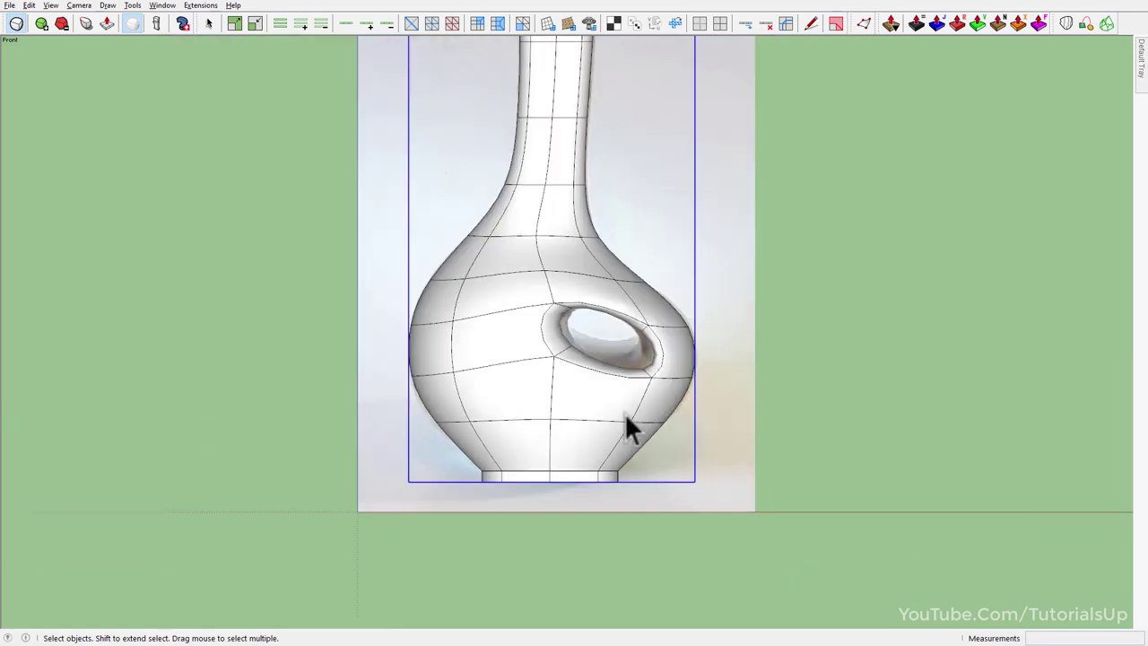
{"action": "middle_click_drag", "start_coordinate": [625, 413], "coordinate": [441, 478]}
{"action": "scroll", "coordinate": [700, 323], "scroll_direction": "up", "scroll_amount": 4}
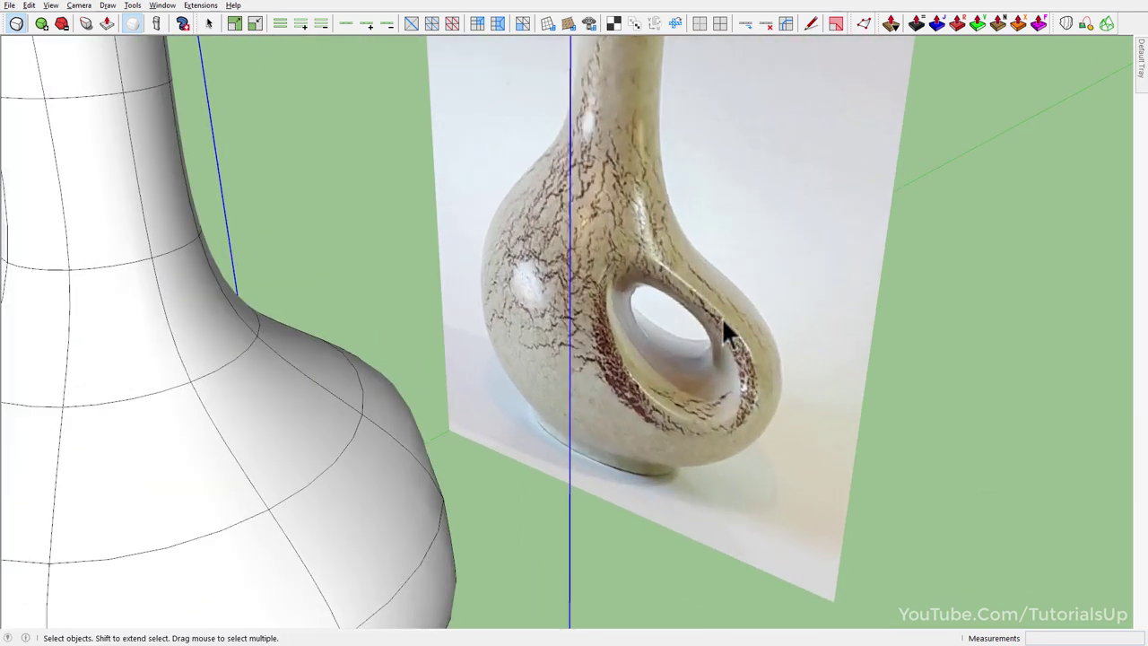
{"action": "scroll", "coordinate": [628, 260], "scroll_direction": "up", "scroll_amount": 1}
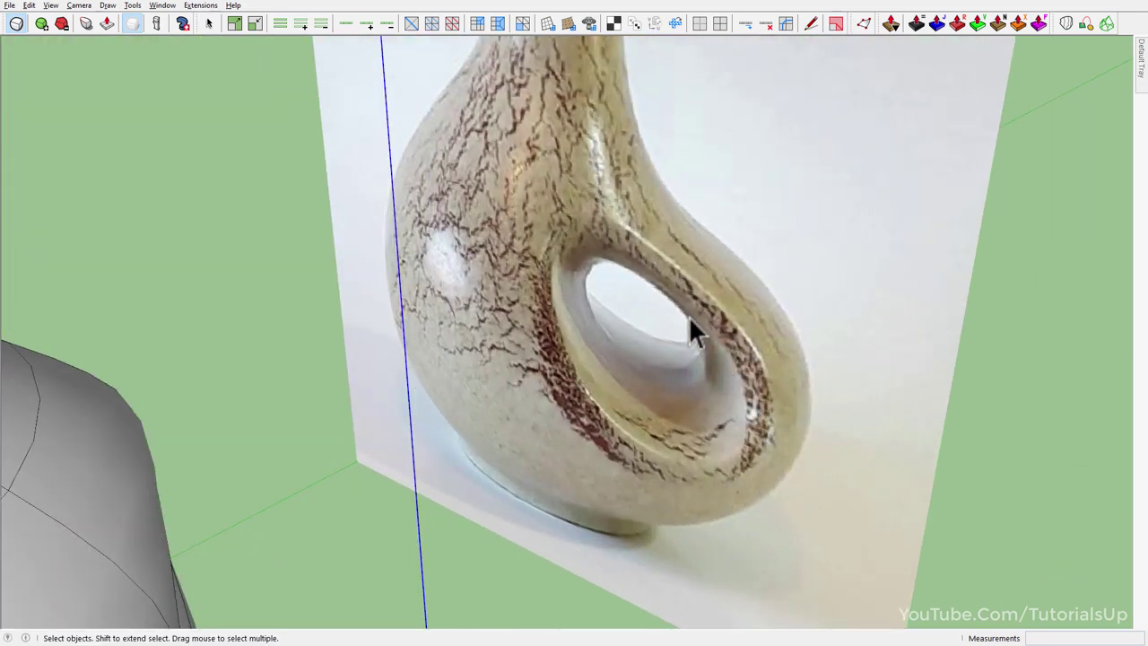
{"action": "scroll", "coordinate": [688, 323], "scroll_direction": "down", "scroll_amount": 3}
{"action": "middle_click_drag", "start_coordinate": [688, 410], "coordinate": [656, 390]}
{"action": "scroll", "coordinate": [538, 421], "scroll_direction": "up", "scroll_amount": 3}
{"action": "mouse_move", "coordinate": [463, 449]}
{"action": "middle_mouse_down"}
{"action": "mouse_move", "coordinate": [699, 339]}
{"action": "mouse_move", "coordinate": [474, 473]}
{"action": "middle_mouse_up"}
- Select the vase group and decrease its subdivision level
{"action": "scroll", "coordinate": [514, 476], "scroll_direction": "down", "scroll_amount": 1}
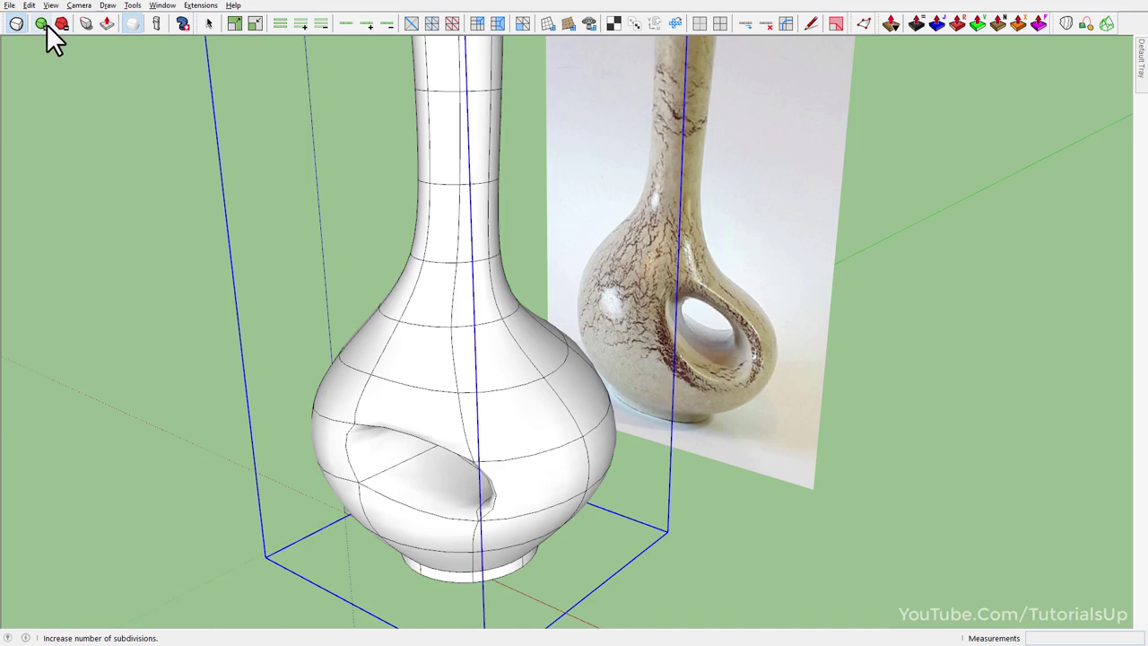
{"action": "scroll", "coordinate": [513, 505], "scroll_direction": "down", "scroll_amount": 3}
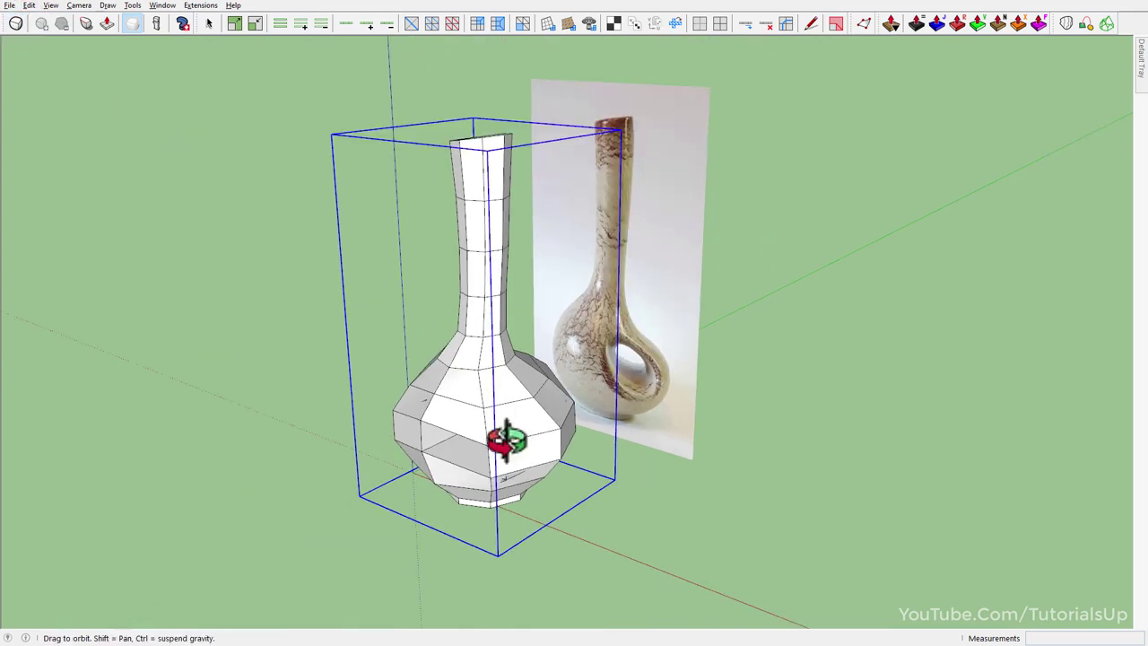
{"action": "middle_click_drag", "start_coordinate": [505, 441], "coordinate": [479, 376]}
{"action": "mouse_move", "coordinate": [489, 292]}
{"action": "middle_mouse_down"}
{"action": "mouse_move", "coordinate": [469, 230]}
{"action": "mouse_move", "coordinate": [512, 324]}
{"action": "middle_mouse_up"}
{"action": "left_click", "coordinate": [497, 339]}
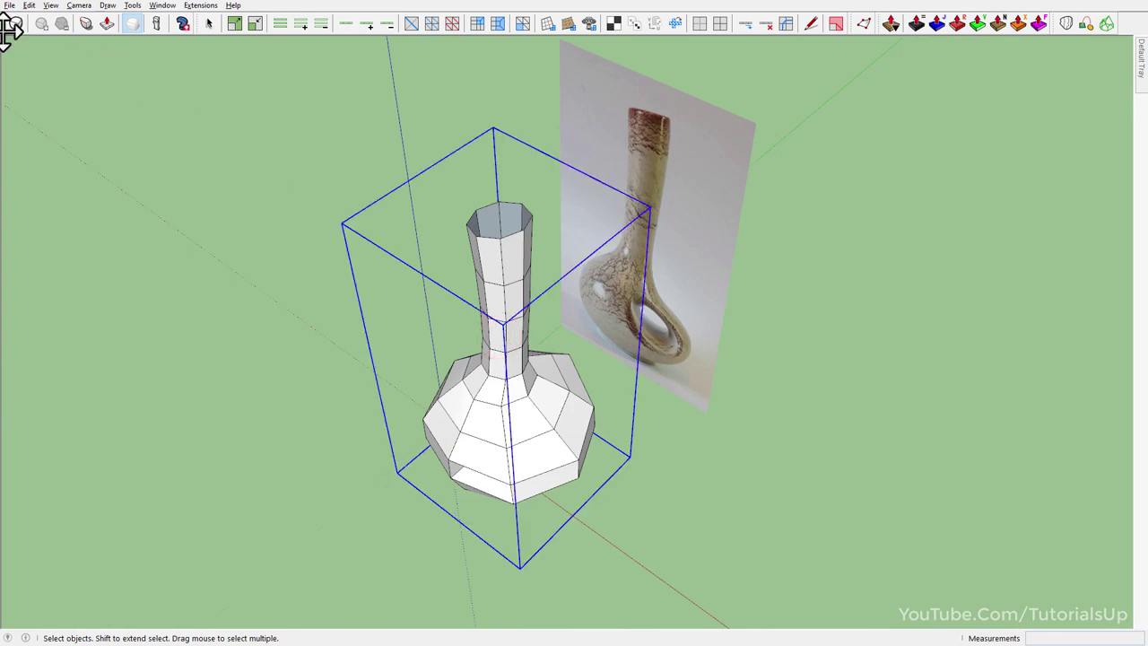
{"action": "left_click", "coordinate": [39, 24]}
{"action": "left_click", "coordinate": [61, 24]}
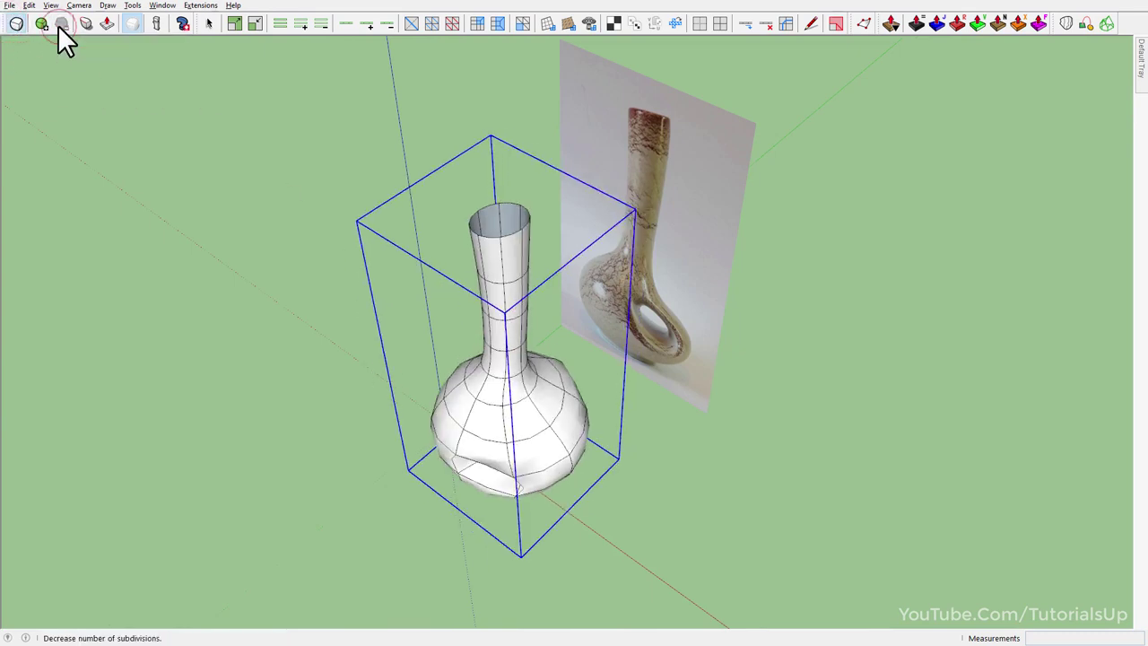
{"action": "scroll", "coordinate": [601, 462], "scroll_direction": "up", "scroll_amount": 2}
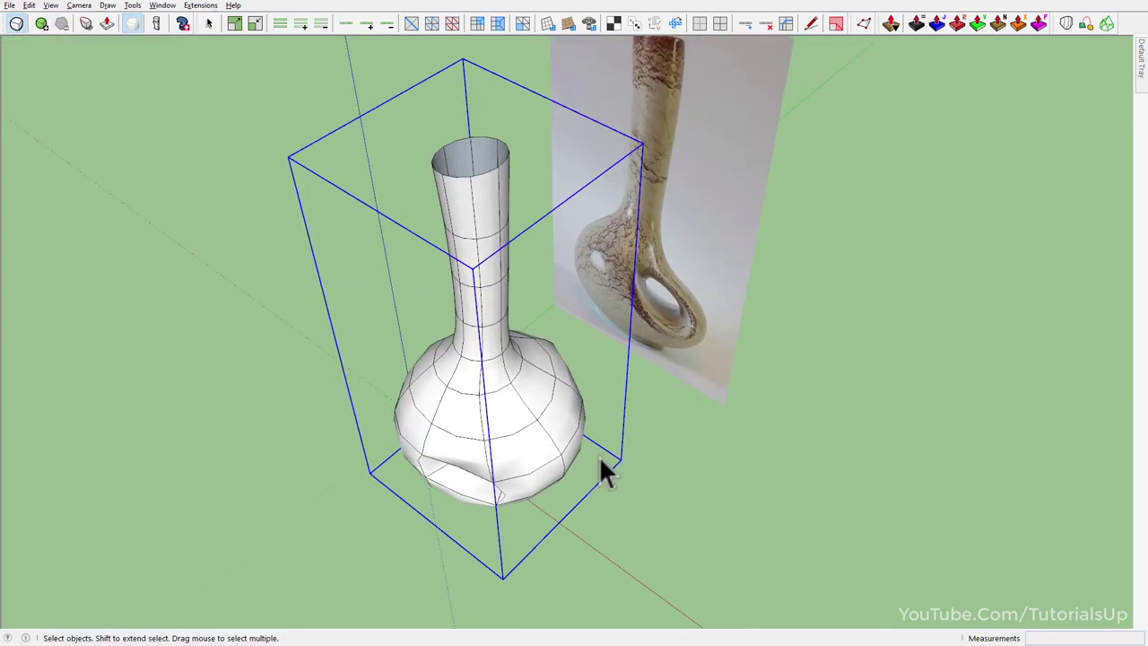
- Explode the vase group into loose geometry
{"action": "right_click", "coordinate": [525, 414]}
{"action": "left_click", "coordinate": [590, 105]}
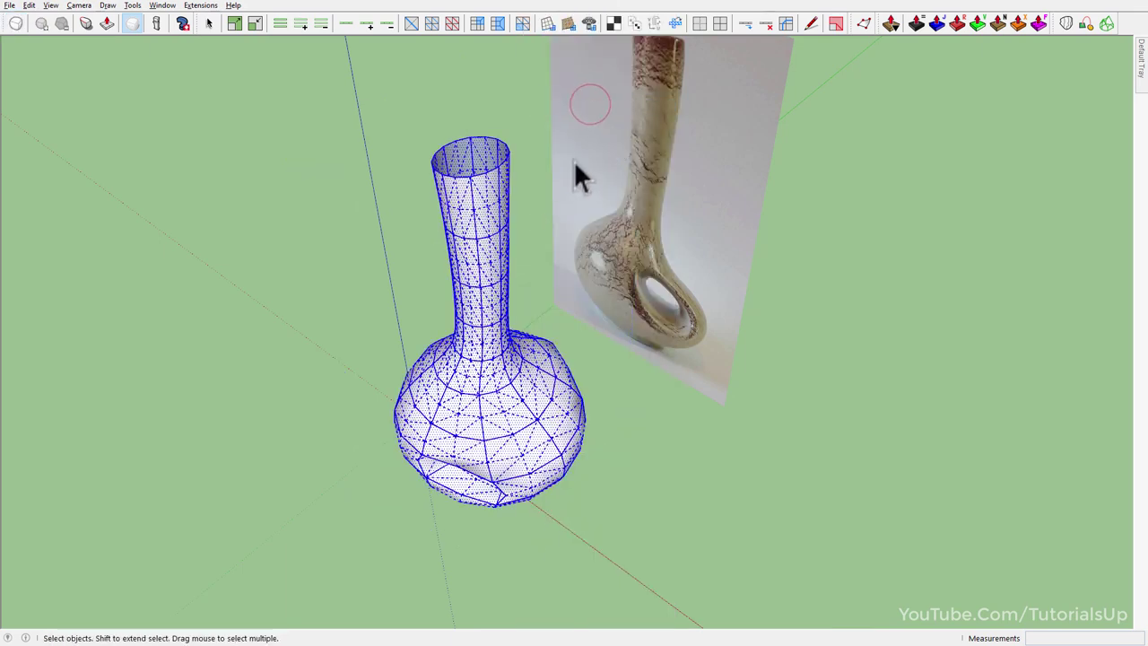
{"action": "left_click", "coordinate": [609, 464]}
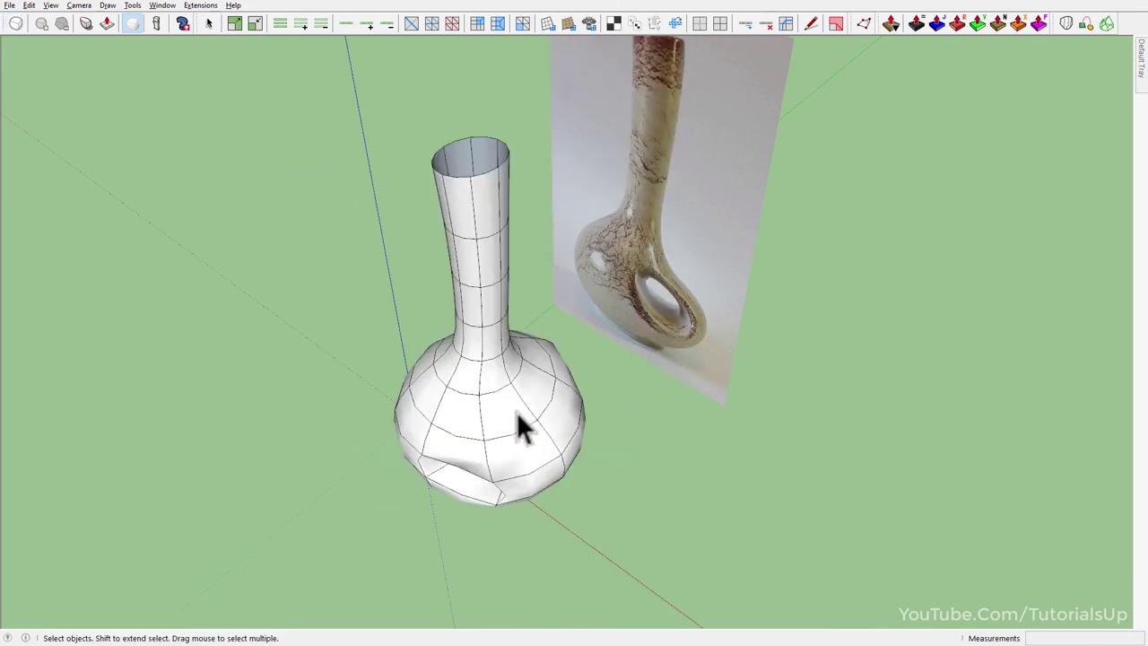
- Unsmooth all the vase's quad edges and view it from the front
{"action": "triple_click", "coordinate": [517, 412]}
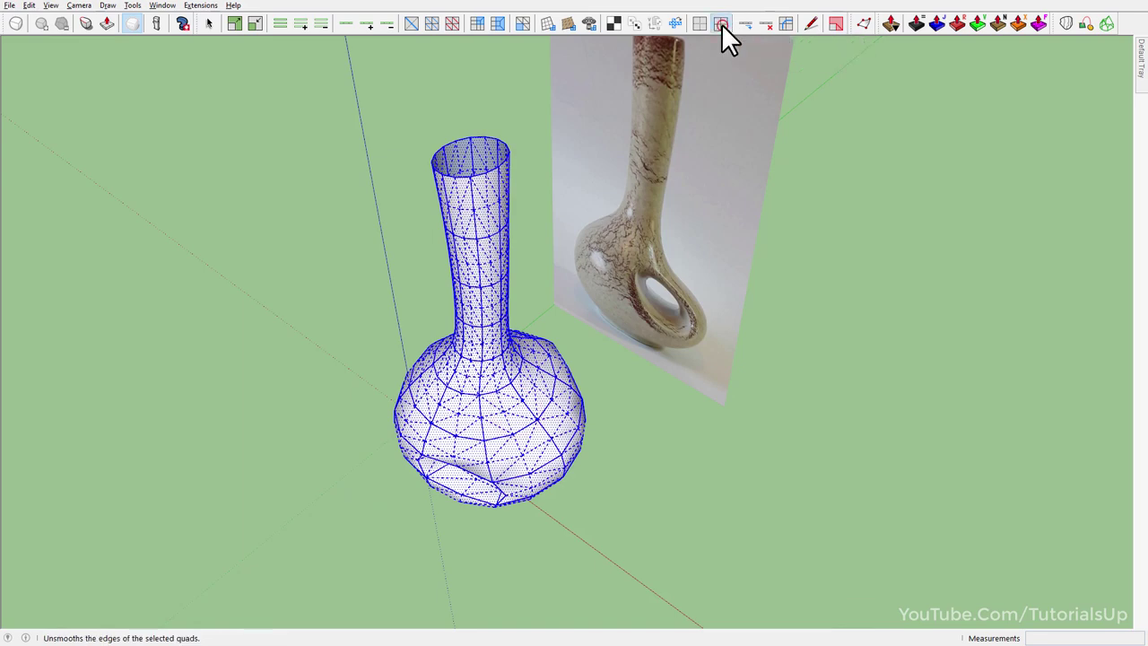
{"action": "left_click", "coordinate": [721, 23]}
{"action": "left_click", "coordinate": [664, 516]}
{"action": "mouse_move", "coordinate": [664, 516]}
{"action": "middle_mouse_down"}
{"action": "mouse_move", "coordinate": [543, 224]}
{"action": "mouse_move", "coordinate": [769, 13]}
{"action": "mouse_move", "coordinate": [726, 148]}
{"action": "mouse_move", "coordinate": [554, 403]}
{"action": "middle_mouse_up"}
{"action": "scroll", "coordinate": [606, 523], "scroll_direction": "up", "scroll_amount": 3}
{"action": "mouse_move", "coordinate": [607, 523]}
{"action": "middle_mouse_down"}
{"action": "mouse_move", "coordinate": [629, 483]}
{"action": "mouse_move", "coordinate": [3, 543]}
{"action": "mouse_move", "coordinate": [680, 507]}
{"action": "mouse_move", "coordinate": [394, 449]}
{"action": "middle_mouse_up"}
- Select the handle hole's left-side edge and nudge its vertices with Vertex Tools
{"action": "scroll", "coordinate": [354, 364], "scroll_direction": "up", "scroll_amount": 3}
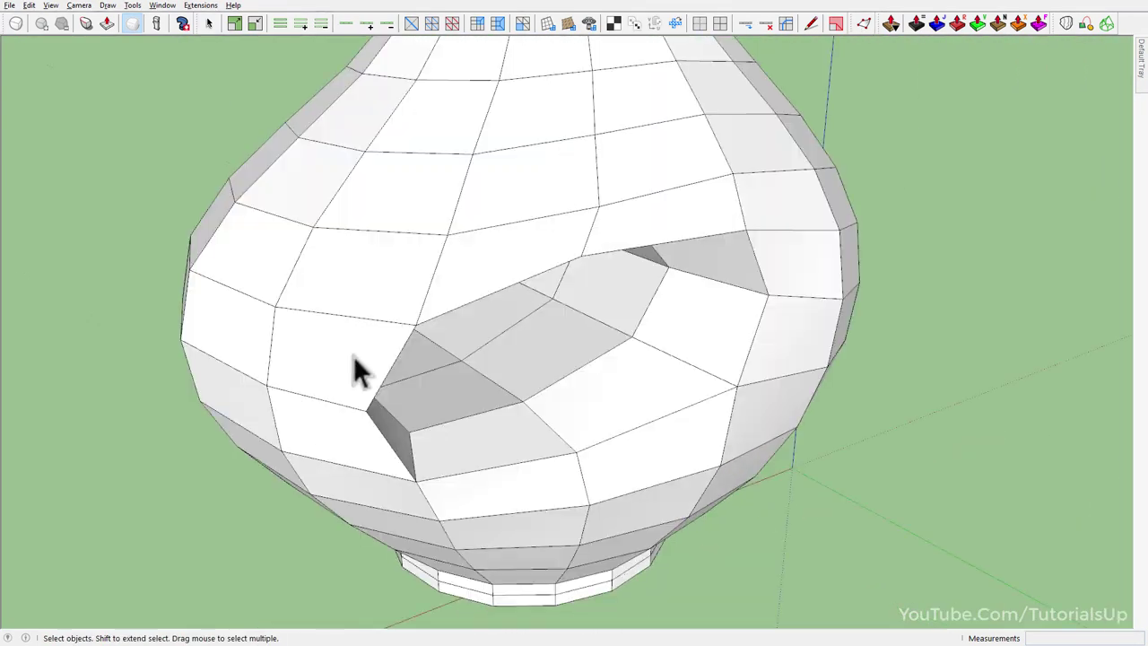
{"action": "left_click", "coordinate": [391, 364]}
{"action": "left_click", "coordinate": [389, 369]}
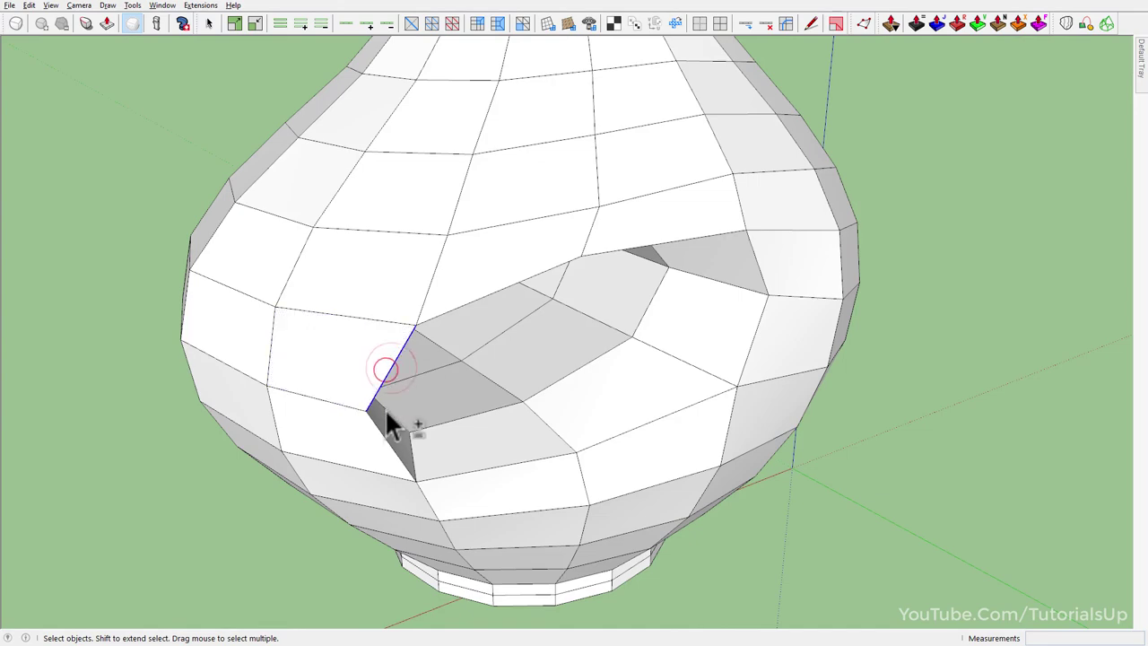
{"action": "mouse_move", "coordinate": [349, 487]}
{"action": "middle_mouse_down"}
{"action": "mouse_move", "coordinate": [903, 508]}
{"action": "mouse_move", "coordinate": [546, 474]}
{"action": "mouse_move", "coordinate": [713, 408]}
{"action": "middle_mouse_up"}
{"action": "key", "text": "v"}
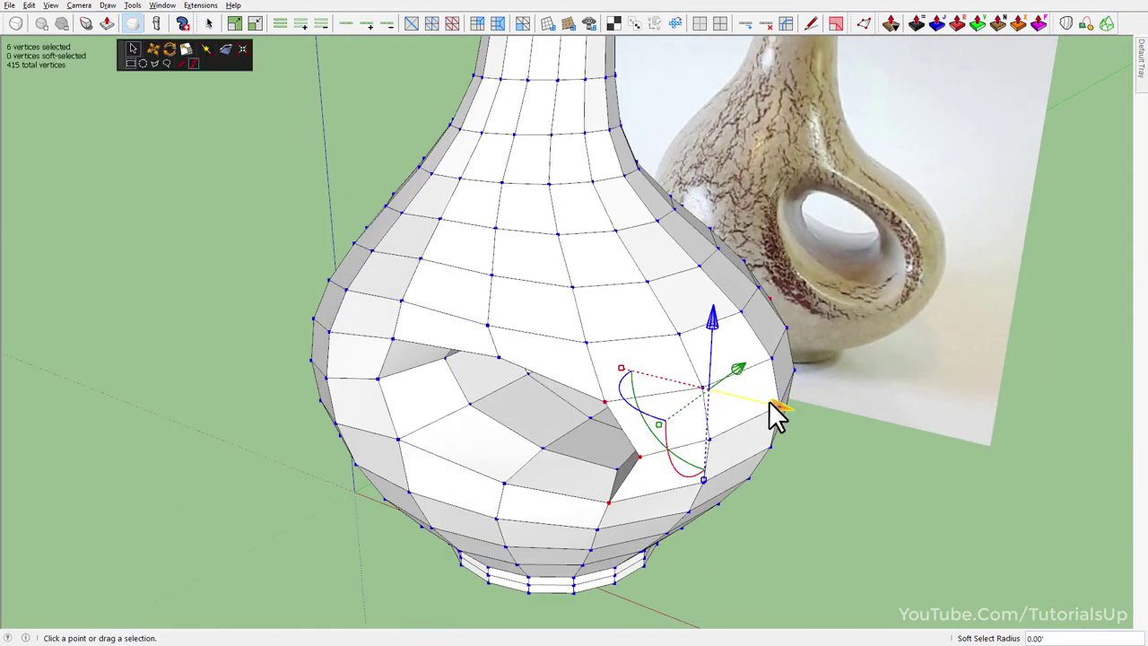
{"action": "left_click_drag", "start_coordinate": [777, 415], "coordinate": [792, 410]}
{"action": "scroll", "coordinate": [792, 410], "scroll_direction": "up", "scroll_amount": 2}
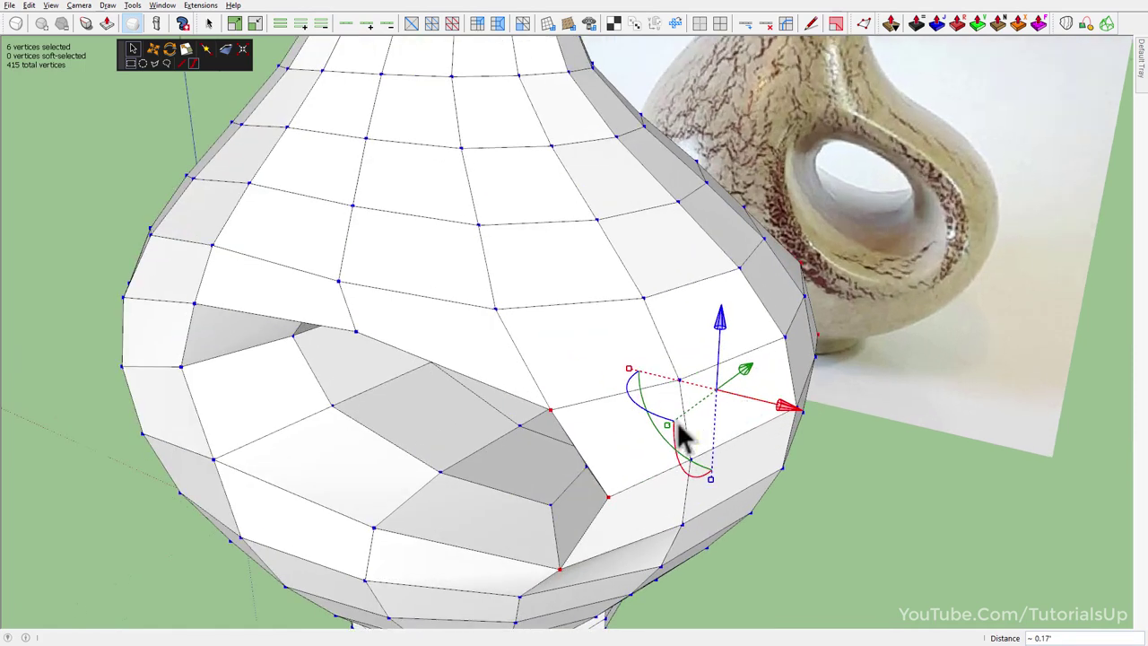
{"action": "left_click_drag", "start_coordinate": [669, 427], "coordinate": [688, 430]}
{"action": "middle_click_drag", "start_coordinate": [688, 431], "coordinate": [600, 414]}
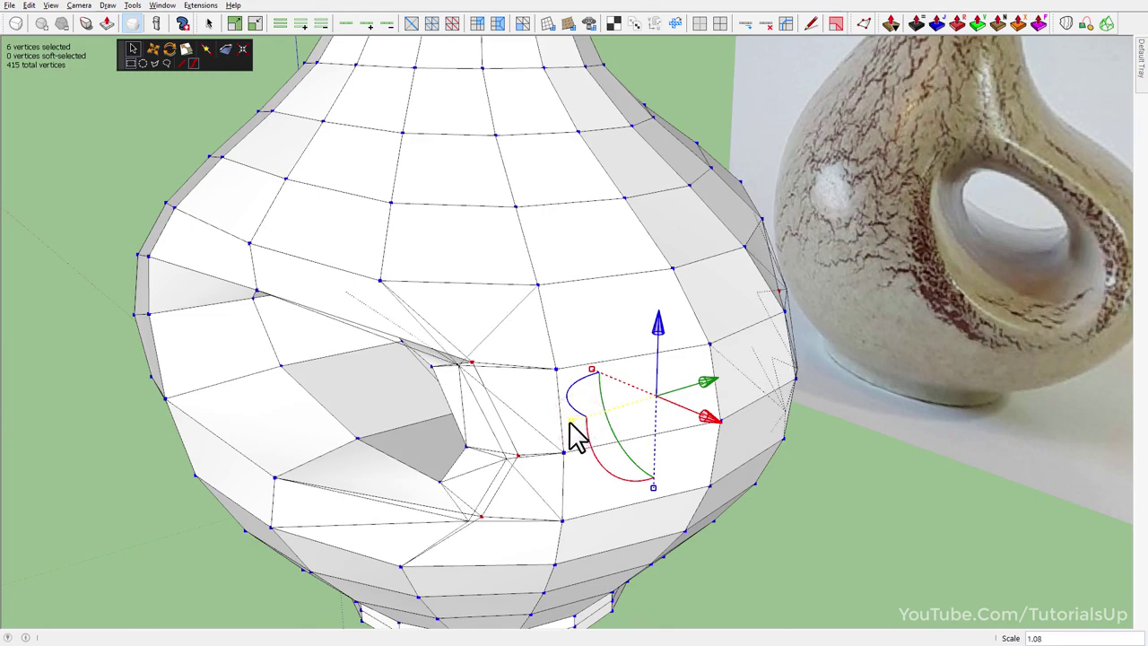
- From a front view, select the hole's top-edge vertices and raise them
{"action": "mouse_move", "coordinate": [574, 436]}
{"action": "middle_mouse_down"}
{"action": "mouse_move", "coordinate": [847, 259]}
{"action": "mouse_move", "coordinate": [892, 293]}
{"action": "mouse_move", "coordinate": [799, 371]}
{"action": "mouse_move", "coordinate": [838, 328]}
{"action": "middle_mouse_up"}
{"action": "middle_click_drag", "start_coordinate": [577, 206], "coordinate": [605, 123]}
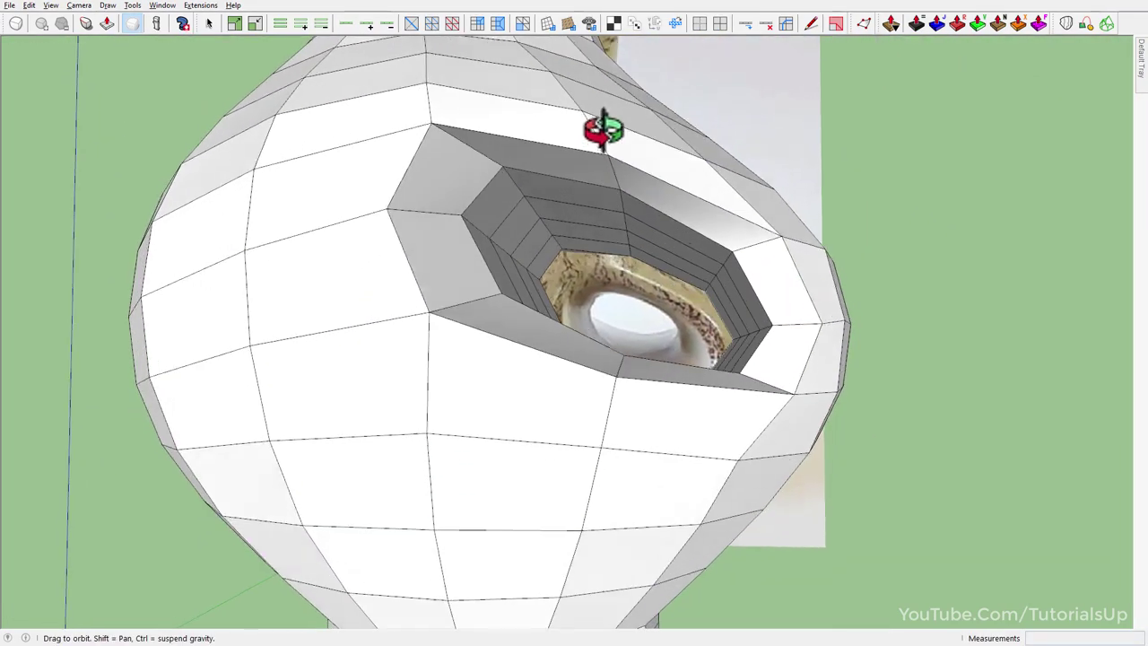
{"action": "middle_click_drag", "start_coordinate": [523, 141], "coordinate": [530, 169]}
{"action": "scroll", "coordinate": [632, 222], "scroll_direction": "up", "scroll_amount": 3}
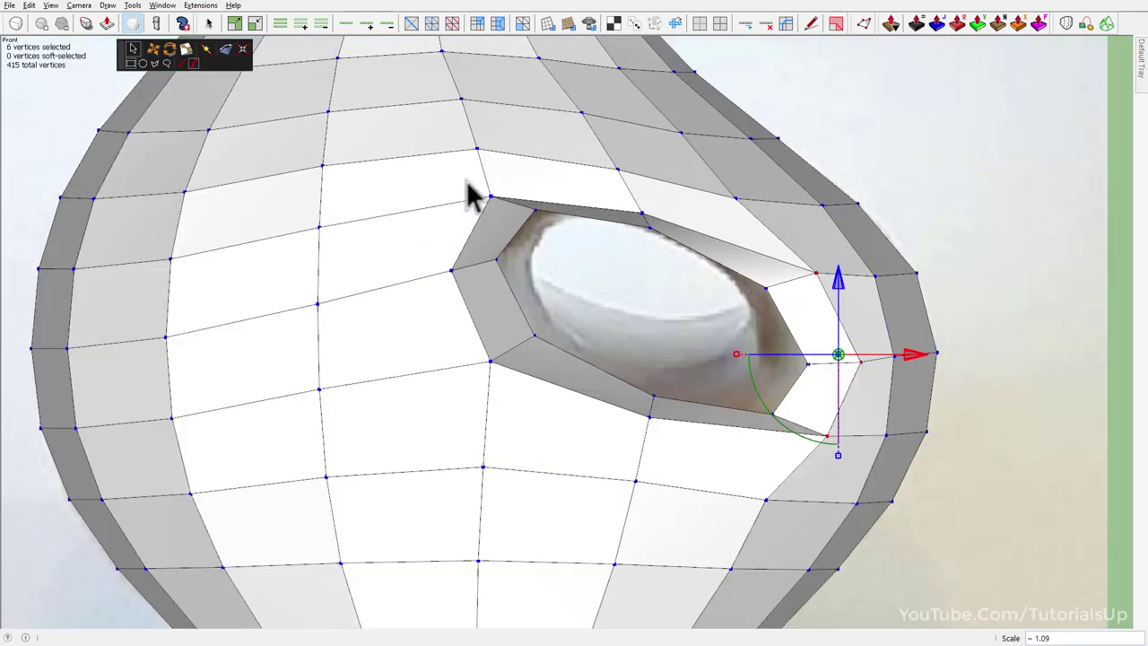
{"action": "left_click", "coordinate": [489, 197]}
{"action": "left_click", "coordinate": [639, 201], "text": "shift"}
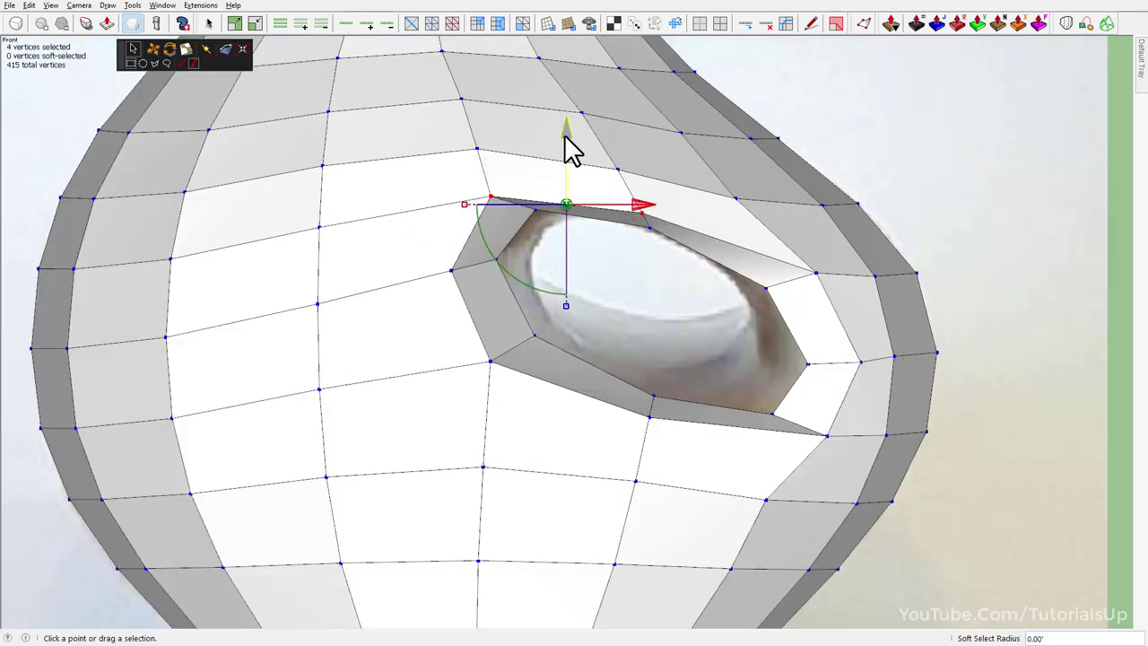
{"action": "left_click_drag", "start_coordinate": [565, 149], "coordinate": [551, 133]}
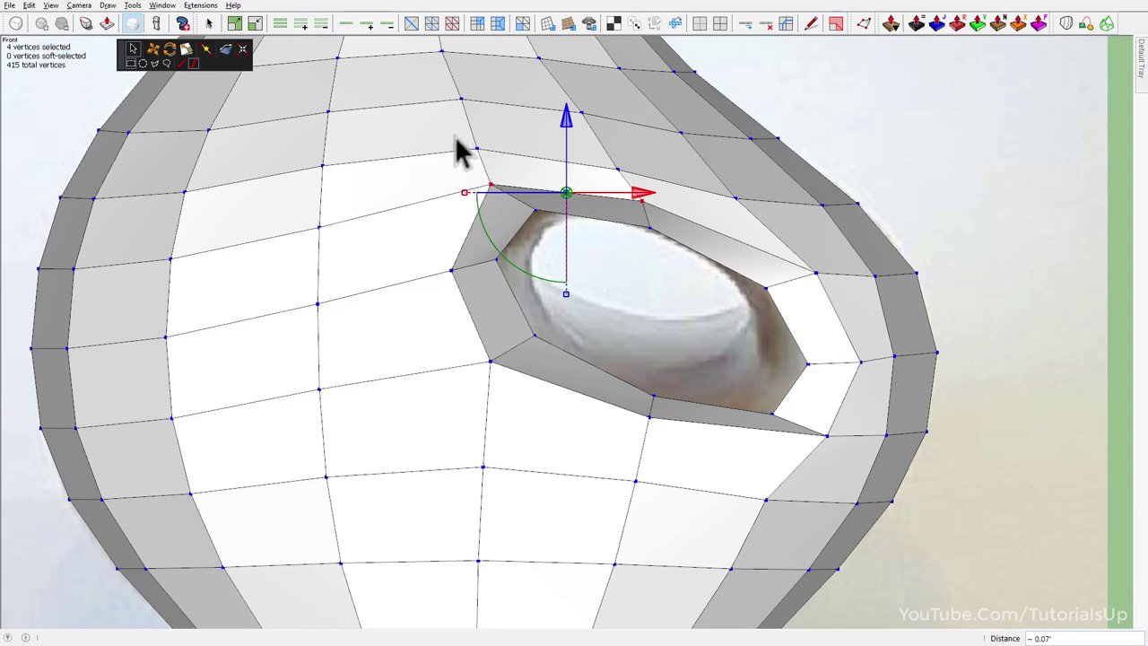
{"action": "left_click_drag", "start_coordinate": [609, 208], "coordinate": [611, 141]}
{"action": "left_click_drag", "start_coordinate": [559, 107], "coordinate": [625, 238]}
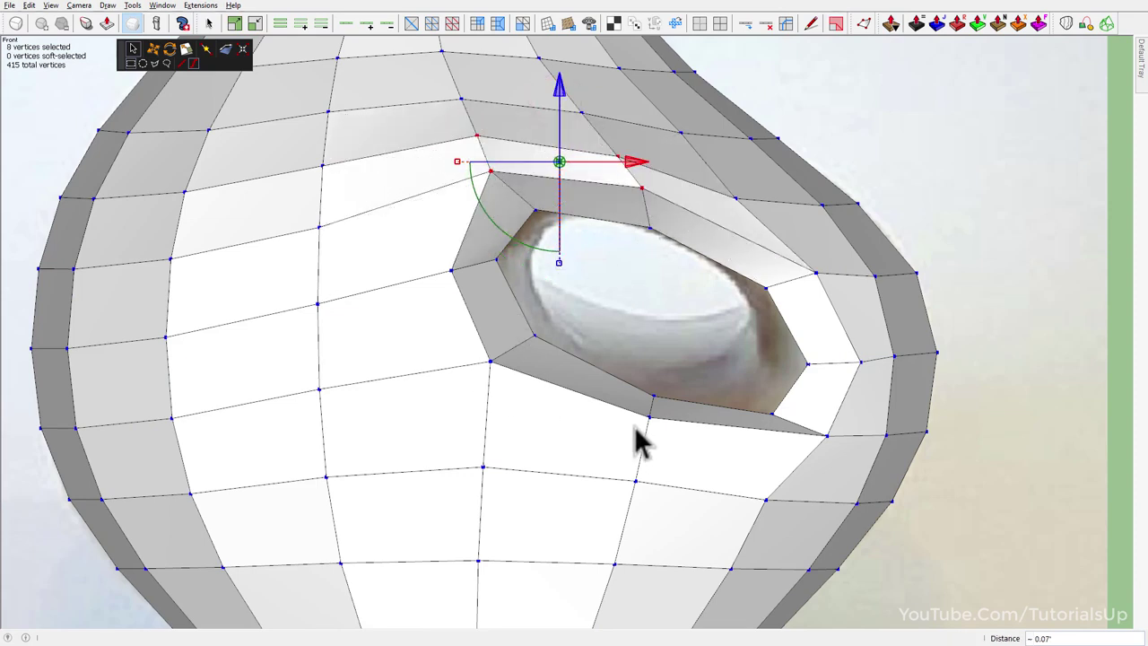
- Lower the hole's bottom-edge vertices, then orbit to look into the hole
{"action": "left_click_drag", "start_coordinate": [628, 410], "coordinate": [687, 440]}
{"action": "left_click_drag", "start_coordinate": [812, 417], "coordinate": [835, 453], "text": "shift"}
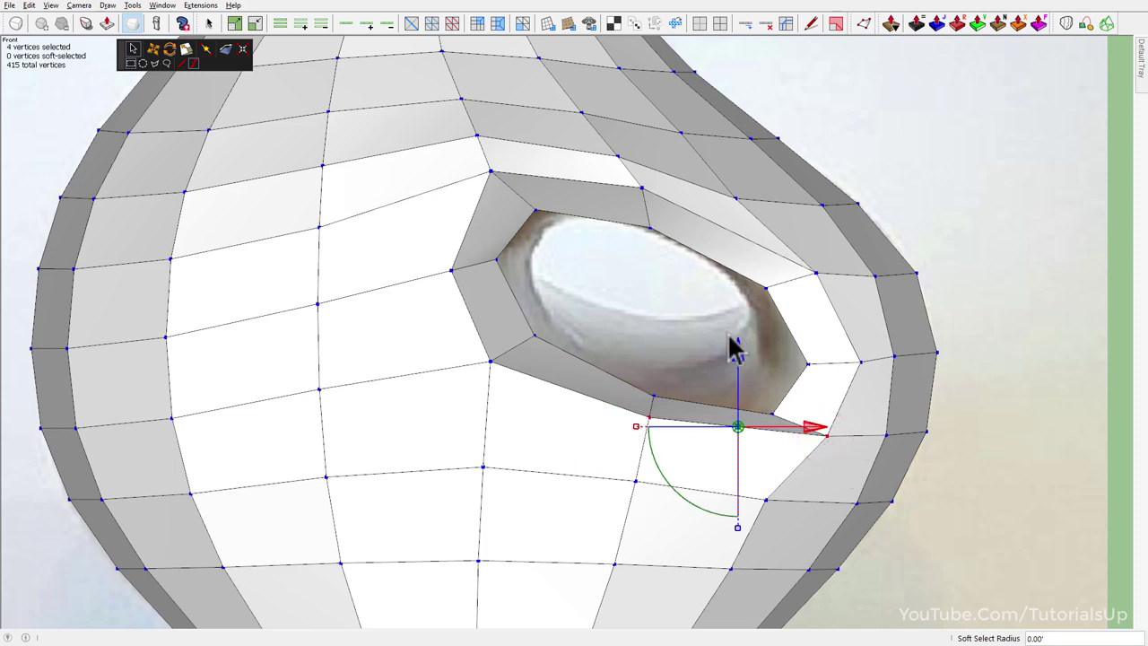
{"action": "left_click_drag", "start_coordinate": [732, 348], "coordinate": [750, 415]}
{"action": "left_click", "coordinate": [482, 366]}
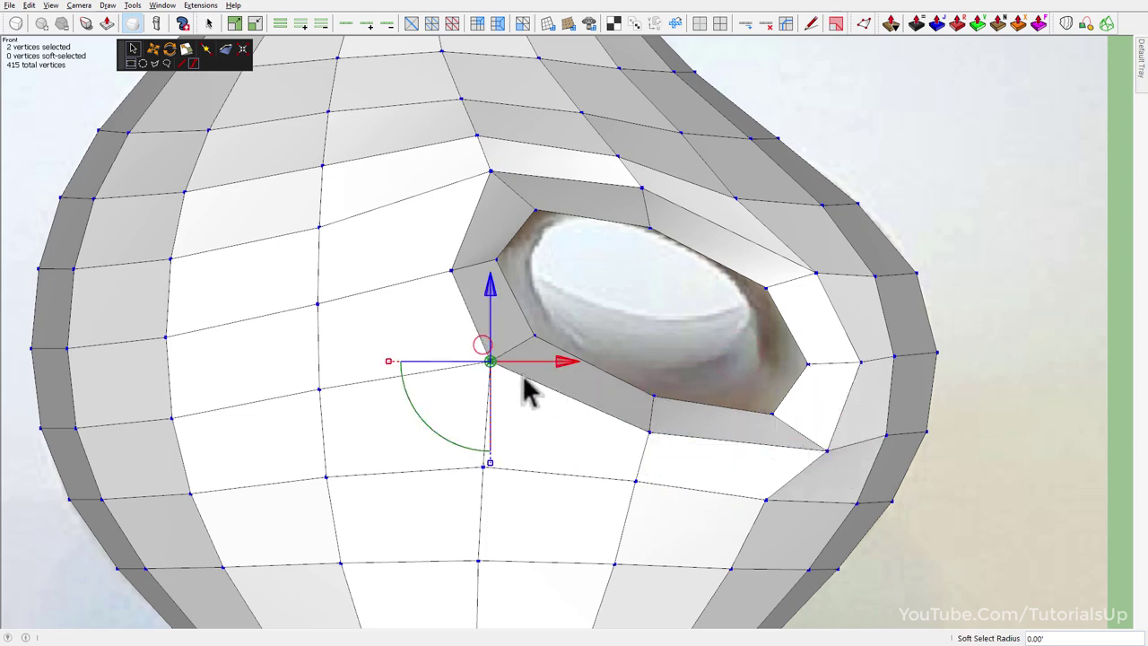
{"action": "middle_click_drag", "start_coordinate": [491, 308], "coordinate": [622, 428]}
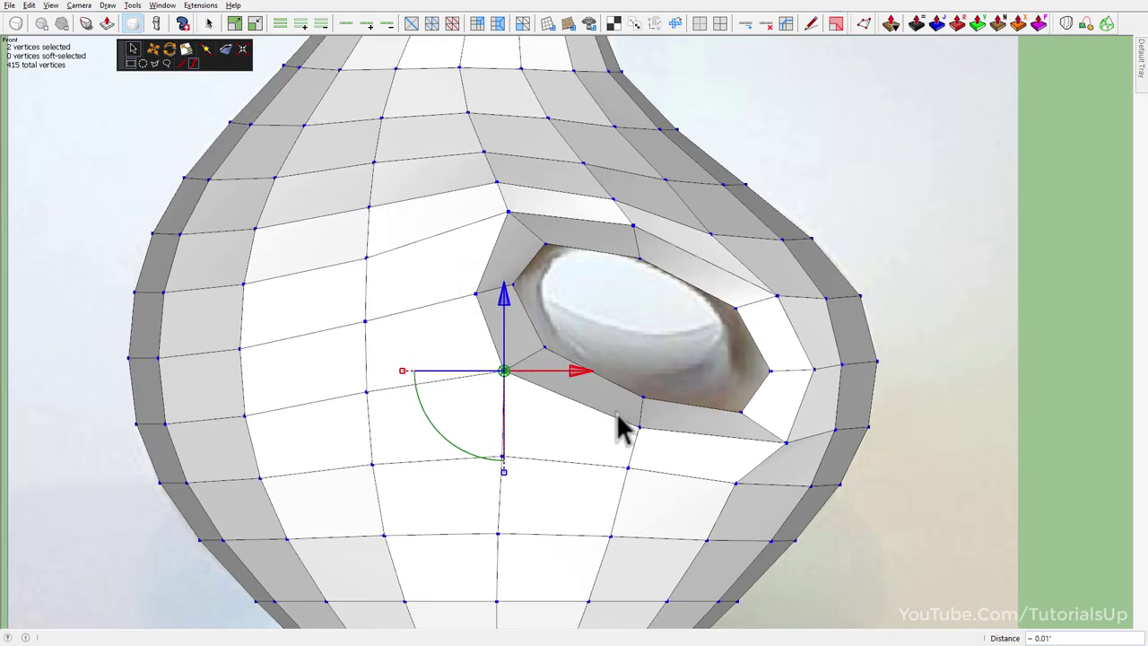
{"action": "mouse_move", "coordinate": [158, 564]}
{"action": "middle_mouse_down"}
{"action": "mouse_move", "coordinate": [415, 277]}
{"action": "mouse_move", "coordinate": [422, 184]}
{"action": "mouse_move", "coordinate": [953, 269]}
{"action": "mouse_move", "coordinate": [641, 296]}
{"action": "mouse_move", "coordinate": [598, 367]}
{"action": "mouse_move", "coordinate": [651, 368]}
{"action": "mouse_move", "coordinate": [594, 396]}
{"action": "middle_mouse_up"}
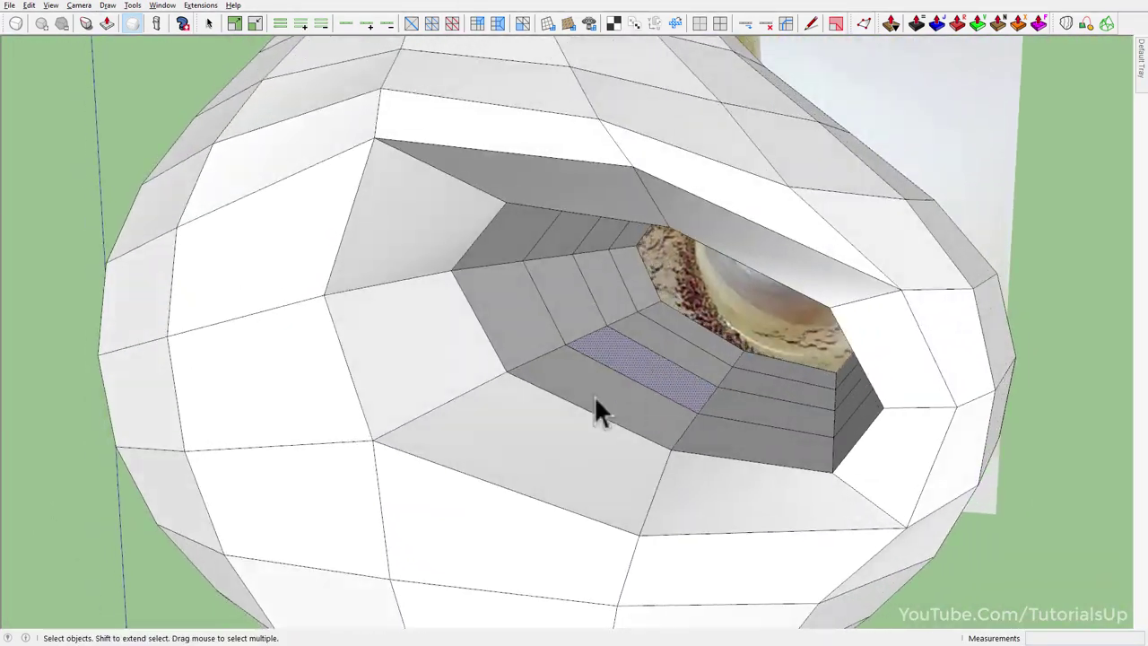
- Select the ring of faces lining the inside of the handle hole
{"action": "left_click", "coordinate": [589, 402], "text": "shift"}
{"action": "left_click", "coordinate": [661, 349], "text": "shift"}
{"action": "left_click", "coordinate": [682, 330], "text": "shift"}
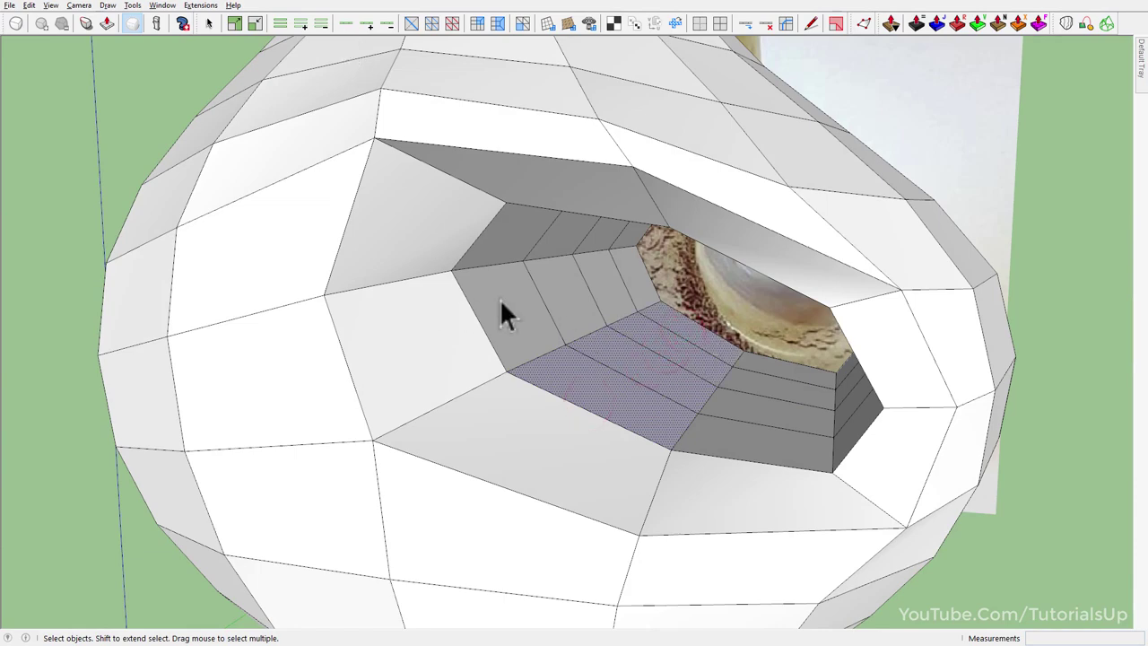
{"action": "left_click", "coordinate": [279, 23]}
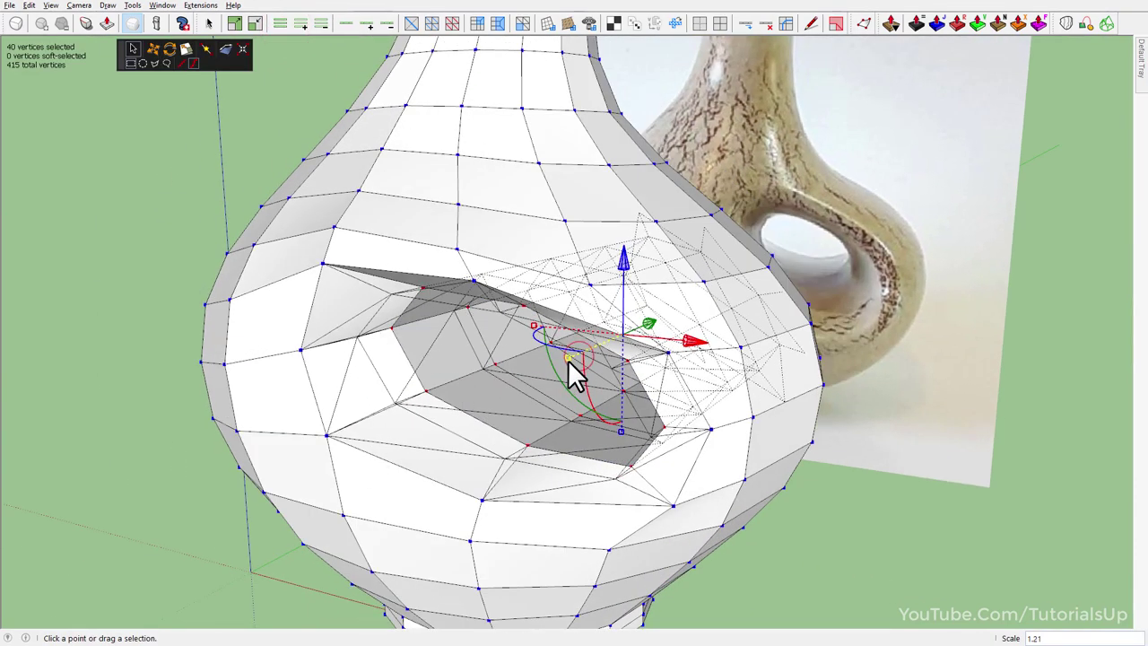
- Orbit around the hole and select the entire vase mesh
{"action": "mouse_move", "coordinate": [578, 369]}
{"action": "middle_mouse_down"}
{"action": "mouse_move", "coordinate": [512, 384]}
{"action": "mouse_move", "coordinate": [744, 274]}
{"action": "mouse_move", "coordinate": [658, 328]}
{"action": "mouse_move", "coordinate": [223, 416]}
{"action": "mouse_move", "coordinate": [418, 440]}
{"action": "middle_mouse_up"}
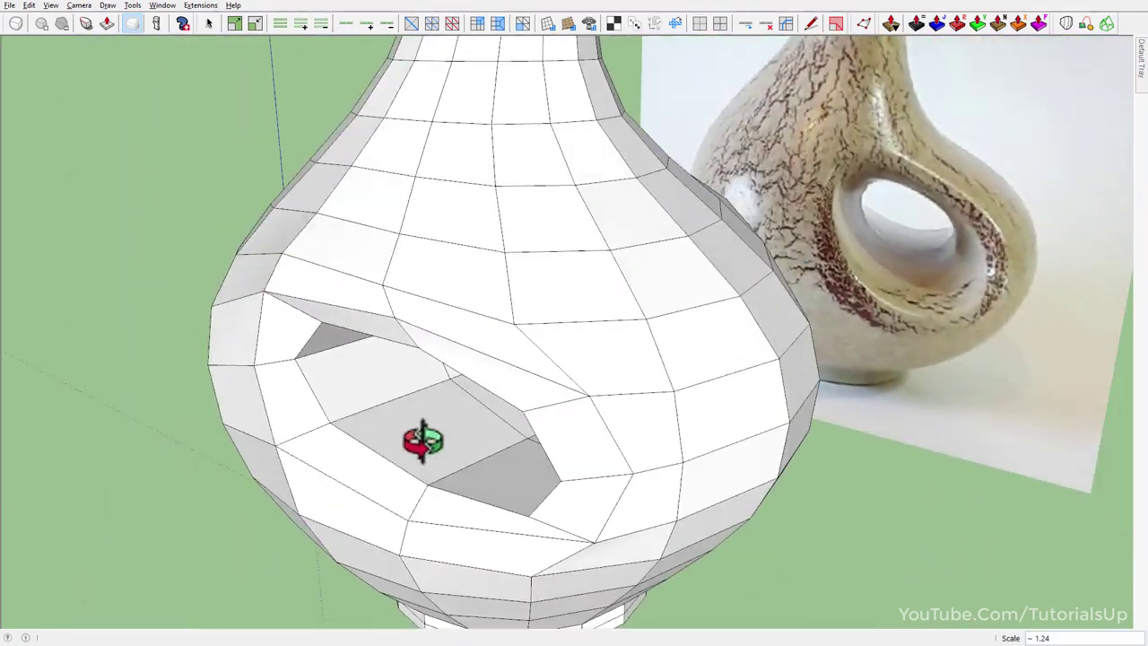
{"action": "scroll", "coordinate": [618, 511], "scroll_direction": "down", "scroll_amount": 3}
{"action": "triple_click", "coordinate": [610, 423]}
- Group the vase mesh and turn on SubD smoothing
{"action": "right_click", "coordinate": [606, 426]}
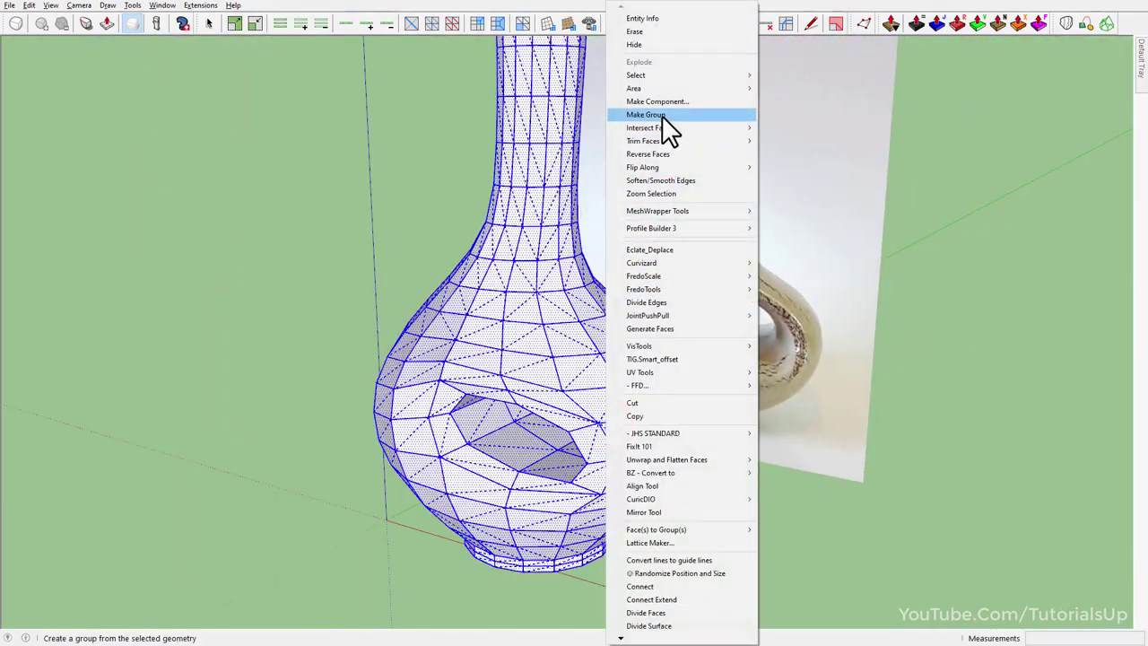
{"action": "left_click", "coordinate": [664, 115]}
{"action": "left_click", "coordinate": [16, 23]}
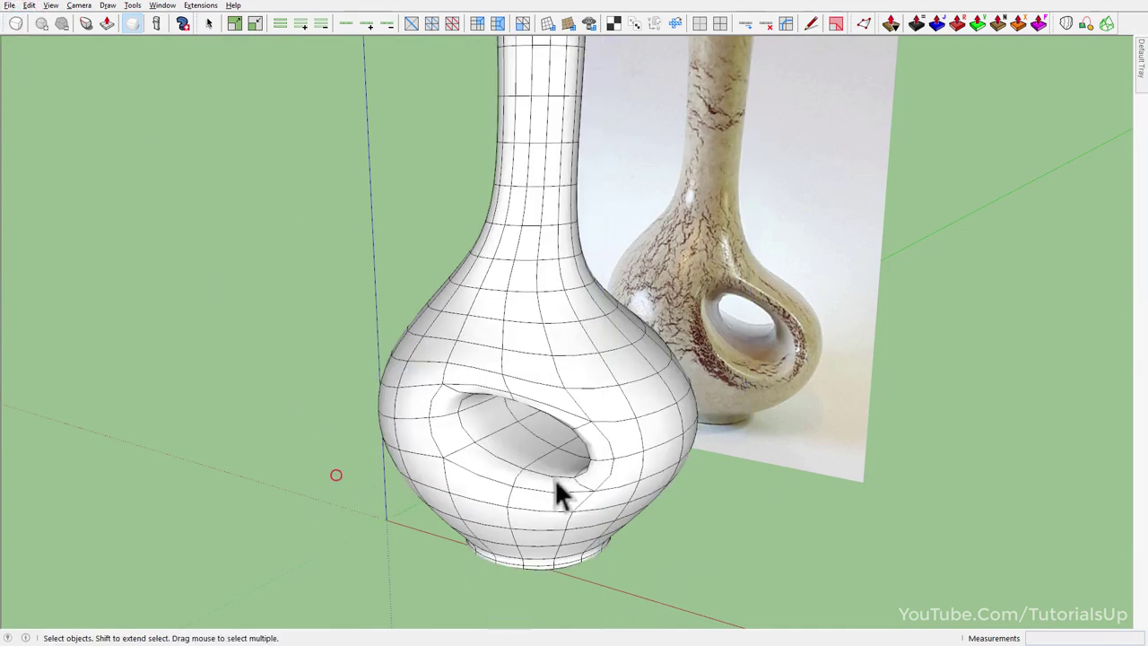
- Check the smoothed vase from the Front view and a close perspective
{"action": "key", "text": "F2"}
{"action": "scroll", "coordinate": [713, 373], "scroll_direction": "up", "scroll_amount": 2}
{"action": "middle_click_drag", "start_coordinate": [689, 304], "coordinate": [398, 383]}
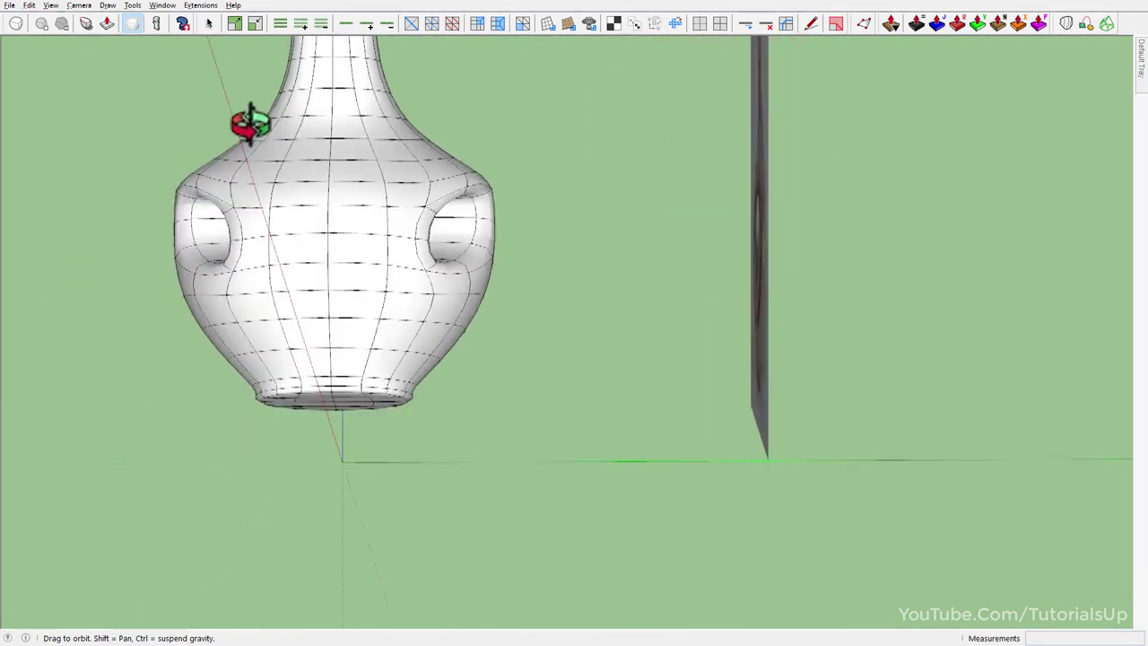
{"action": "middle_click_drag", "start_coordinate": [246, 123], "coordinate": [748, 277]}
{"action": "left_click", "coordinate": [492, 350]}
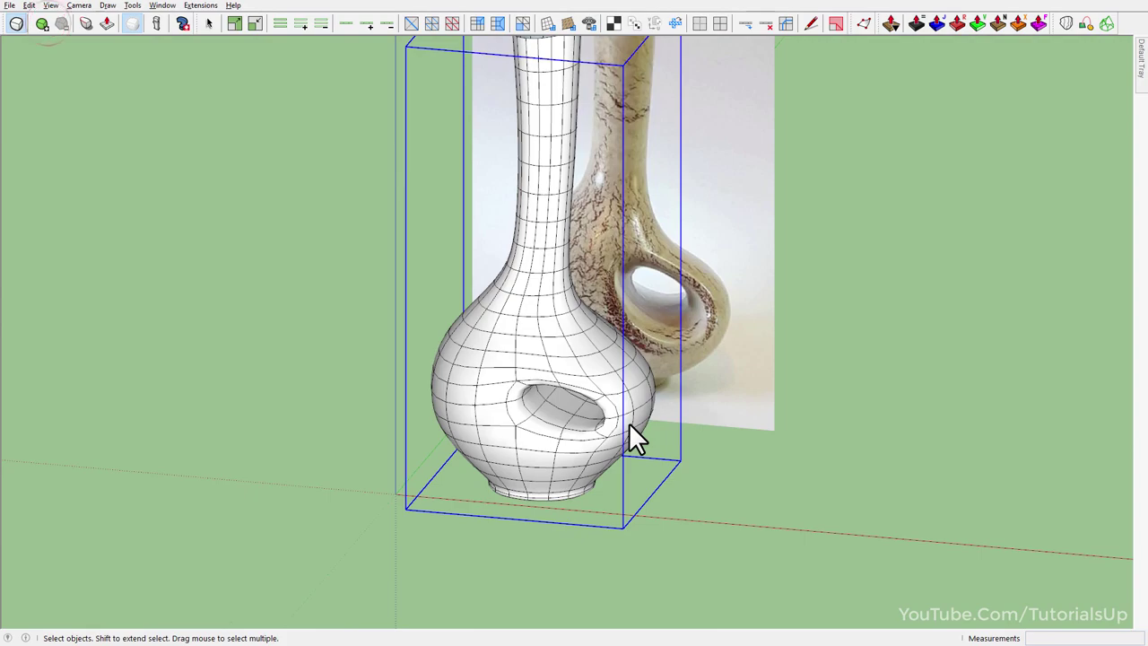
{"action": "key", "text": "F2"}
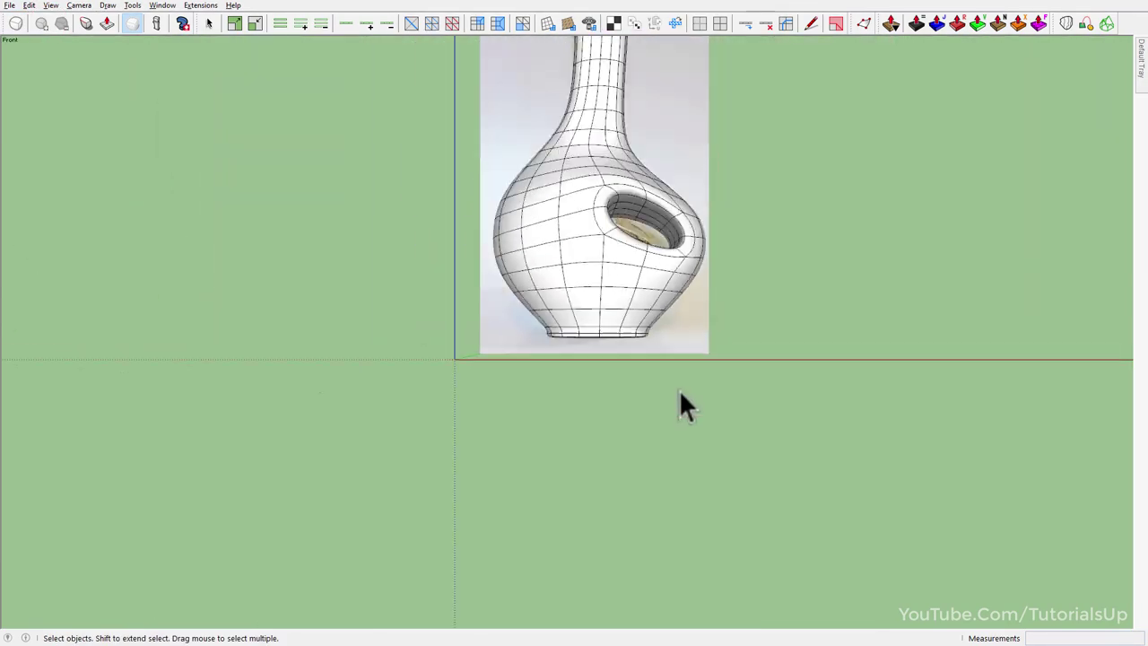
{"action": "scroll", "coordinate": [679, 403], "scroll_direction": "up", "scroll_amount": 3}
{"action": "mouse_move", "coordinate": [661, 269]}
{"action": "middle_mouse_down"}
{"action": "mouse_move", "coordinate": [469, 500]}
{"action": "mouse_move", "coordinate": [200, 386]}
{"action": "mouse_move", "coordinate": [468, 348]}
{"action": "mouse_move", "coordinate": [769, 269]}
{"action": "mouse_move", "coordinate": [685, 495]}
{"action": "middle_mouse_up"}
- Enter the vase group and select the two edge loops around the foot
{"action": "left_click", "coordinate": [685, 494]}
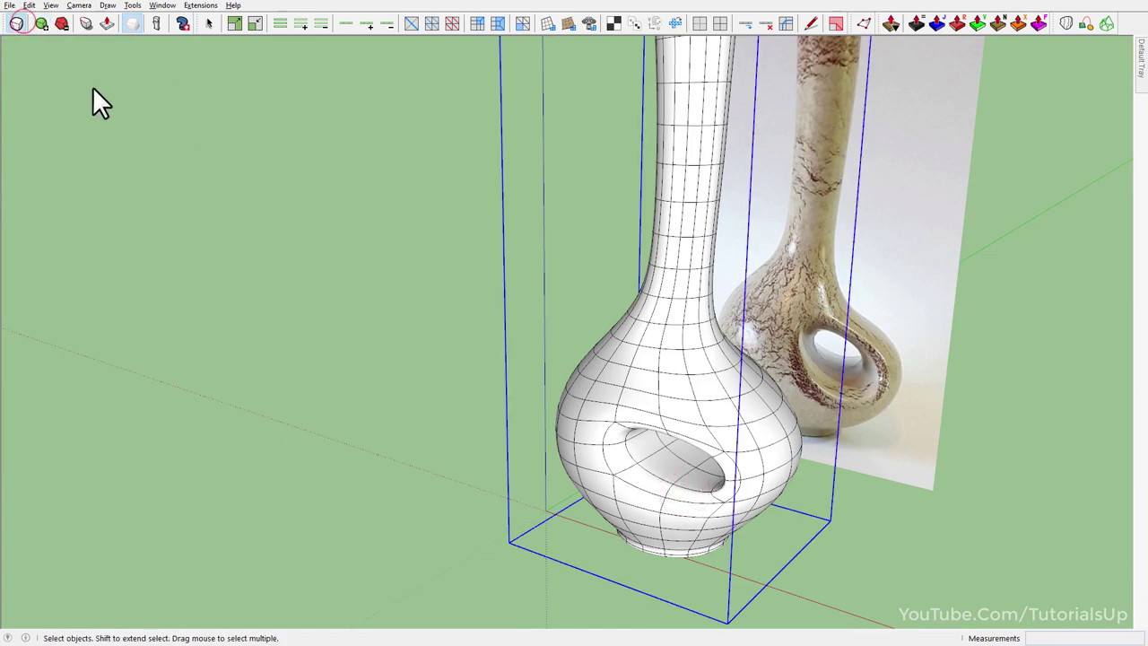
{"action": "middle_click_drag", "start_coordinate": [496, 403], "coordinate": [730, 441]}
{"action": "scroll", "coordinate": [630, 485], "scroll_direction": "up", "scroll_amount": 3}
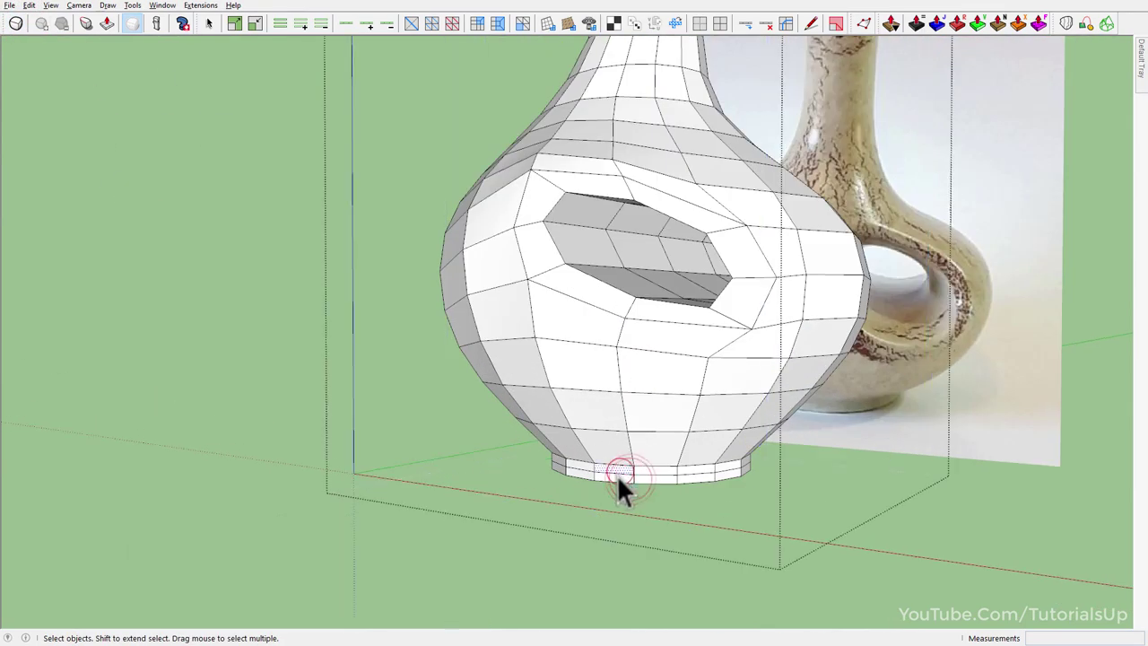
{"action": "left_click", "coordinate": [767, 26]}
{"action": "middle_click_drag", "start_coordinate": [619, 467], "coordinate": [628, 381]}
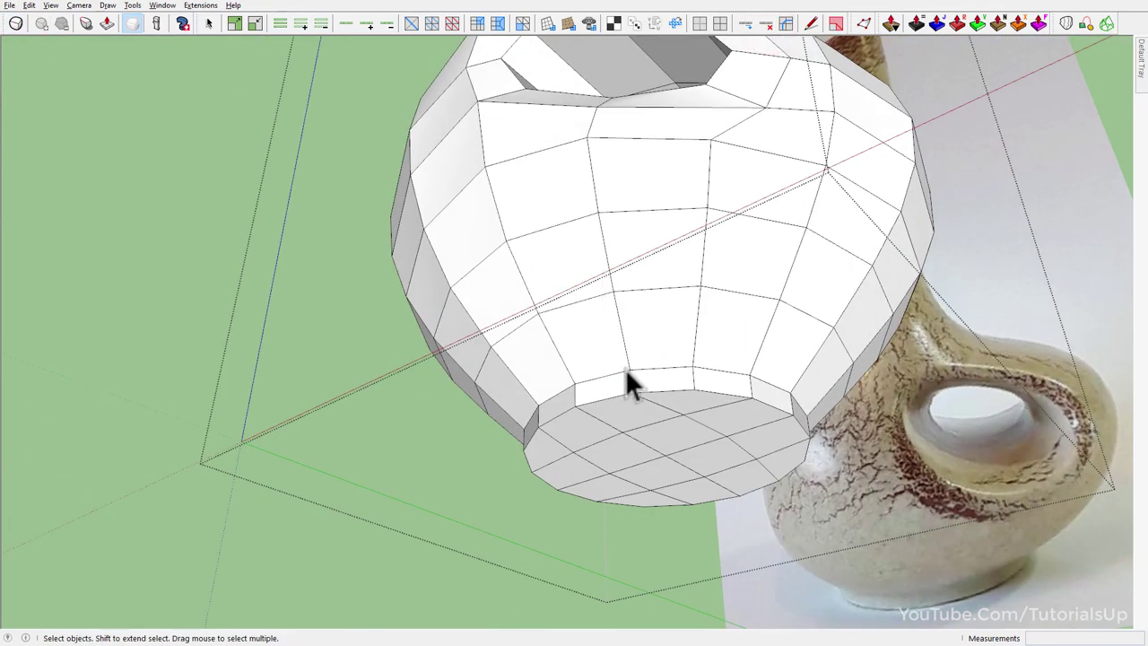
{"action": "double_click", "coordinate": [618, 375]}
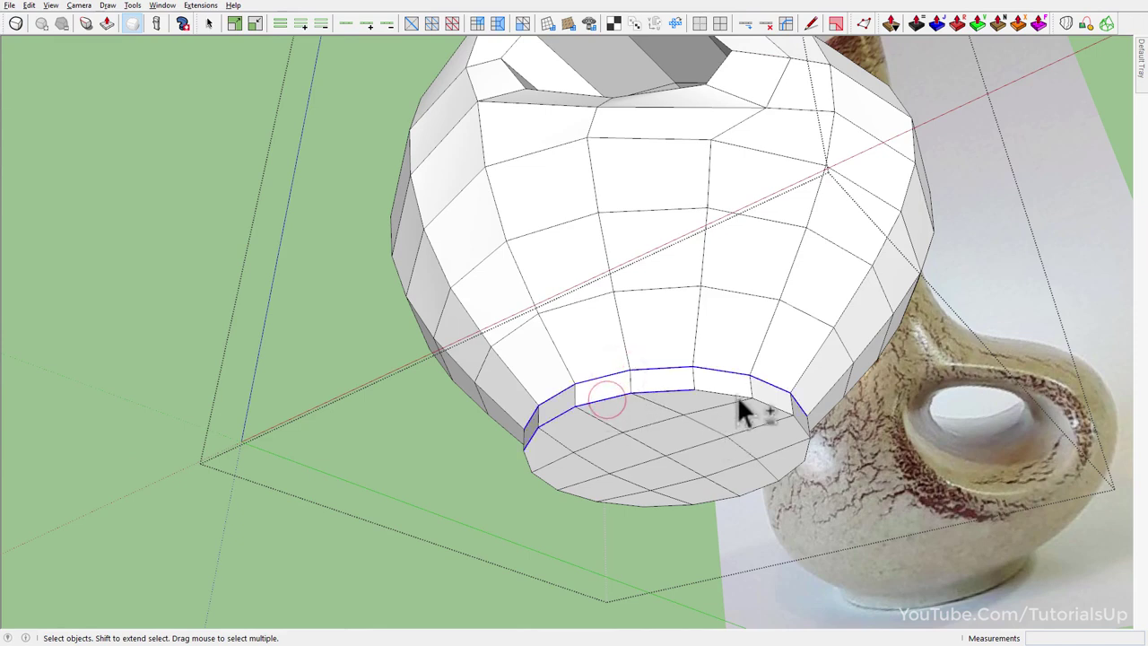
{"action": "double_click", "coordinate": [698, 504], "text": "shift"}
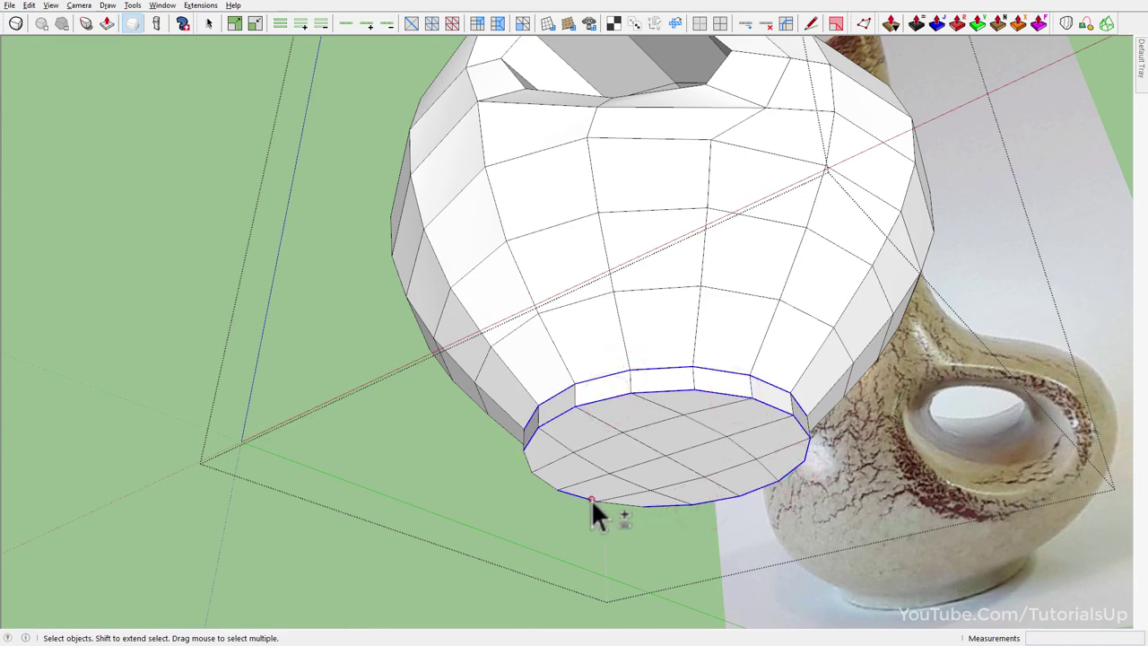
- Crease the selected foot loops to sharpness 1.00 with SubD Crease
{"action": "left_click", "coordinate": [210, 23]}
{"action": "left_click_drag", "start_coordinate": [565, 404], "coordinate": [589, 115]}
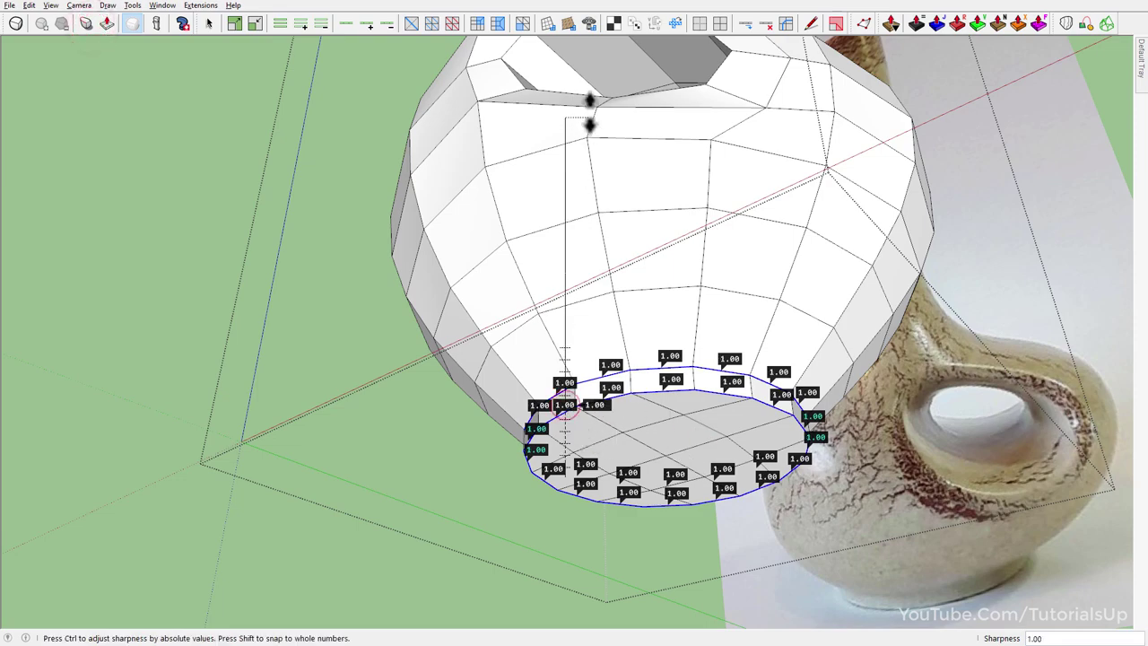
{"action": "middle_click_drag", "start_coordinate": [590, 115], "coordinate": [677, 550]}
{"action": "key", "text": "space"}
{"action": "scroll", "coordinate": [639, 228], "scroll_direction": "up", "scroll_amount": 5}
- Select the neck faces and thicken the rim walls about 0.11' with Joint Push Pull
{"action": "middle_click_drag", "start_coordinate": [639, 229], "coordinate": [495, 318]}
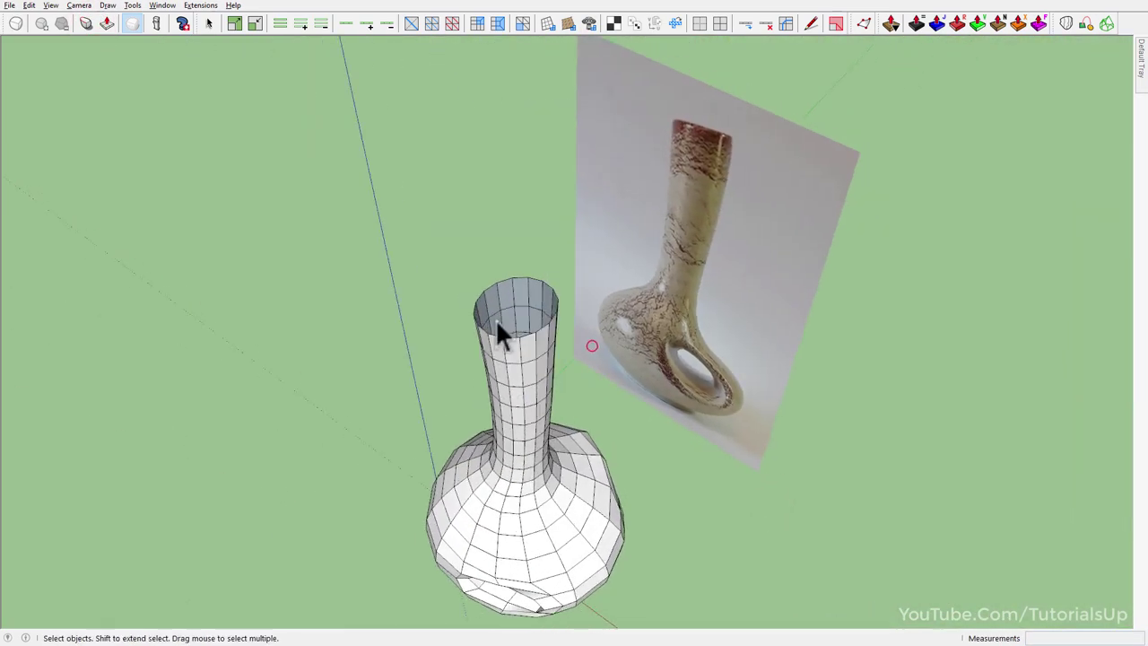
{"action": "scroll", "coordinate": [502, 316], "scroll_direction": "up", "scroll_amount": 5}
{"action": "left_click", "coordinate": [528, 311]}
{"action": "scroll", "coordinate": [726, 347], "scroll_direction": "up", "scroll_amount": 3}
{"action": "scroll", "coordinate": [475, 350], "scroll_direction": "down", "scroll_amount": 5}
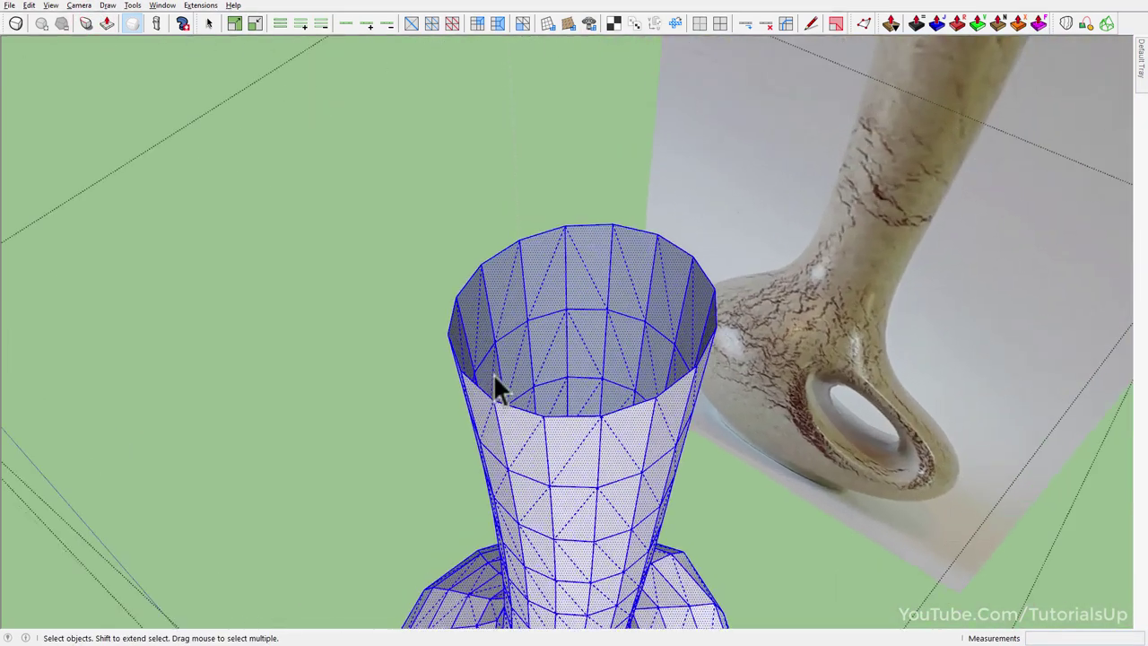
{"action": "scroll", "coordinate": [494, 373], "scroll_direction": "up", "scroll_amount": 1}
{"action": "left_click", "coordinate": [944, 26]}
{"action": "left_click_drag", "start_coordinate": [527, 220], "coordinate": [529, 218]}
{"action": "left_click", "coordinate": [539, 166]}
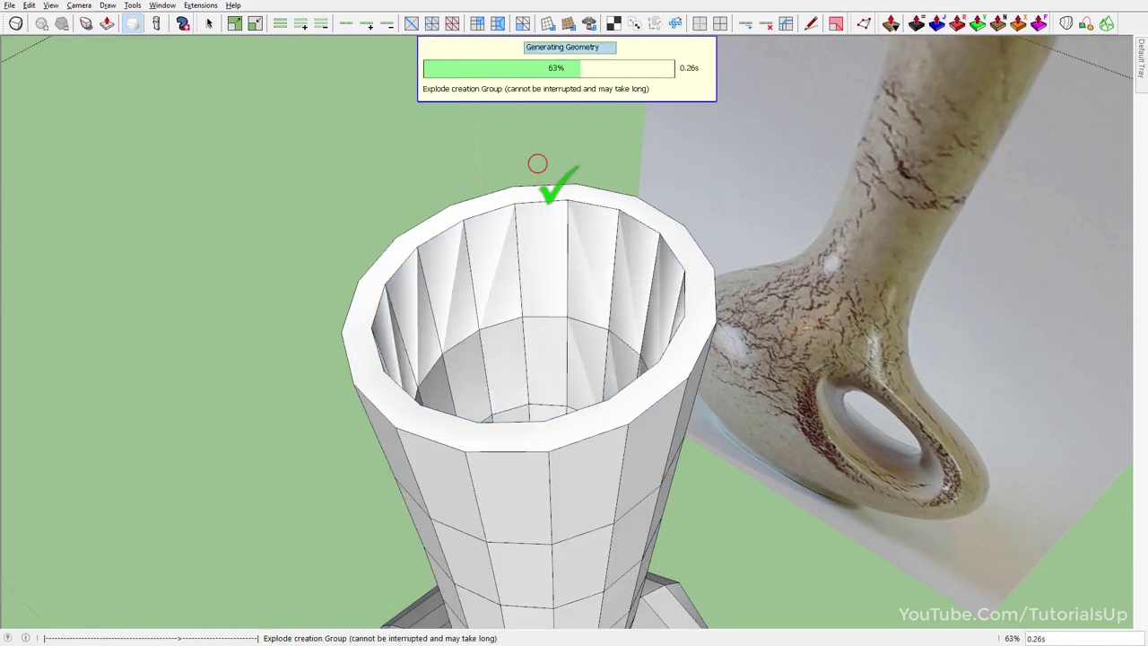
{"action": "left_click", "coordinate": [602, 199]}
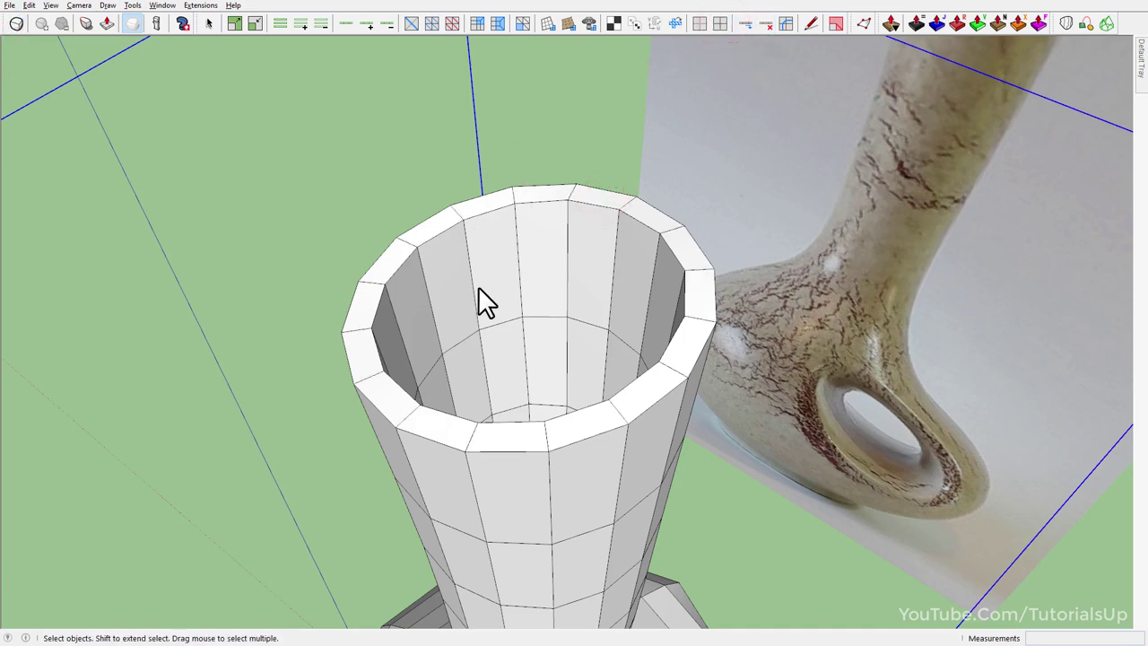
- Orbit around the smoothed neck rim, then turn the smooth preview back off
{"action": "middle_click_drag", "start_coordinate": [478, 287], "coordinate": [446, 205]}
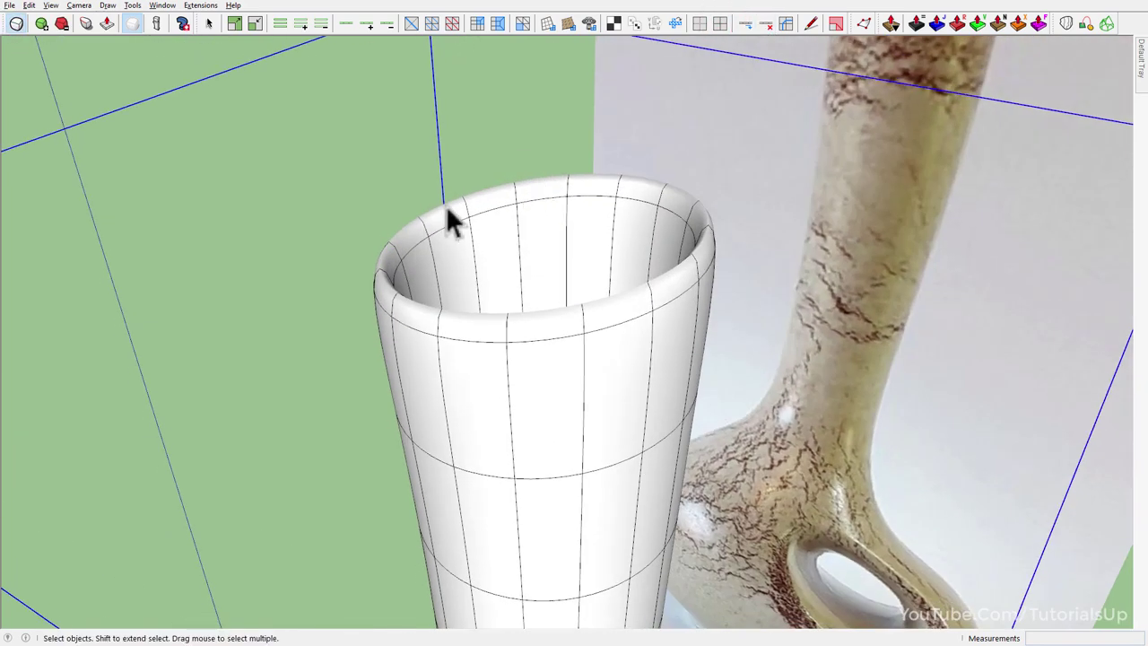
{"action": "key", "text": "ctrl+z"}
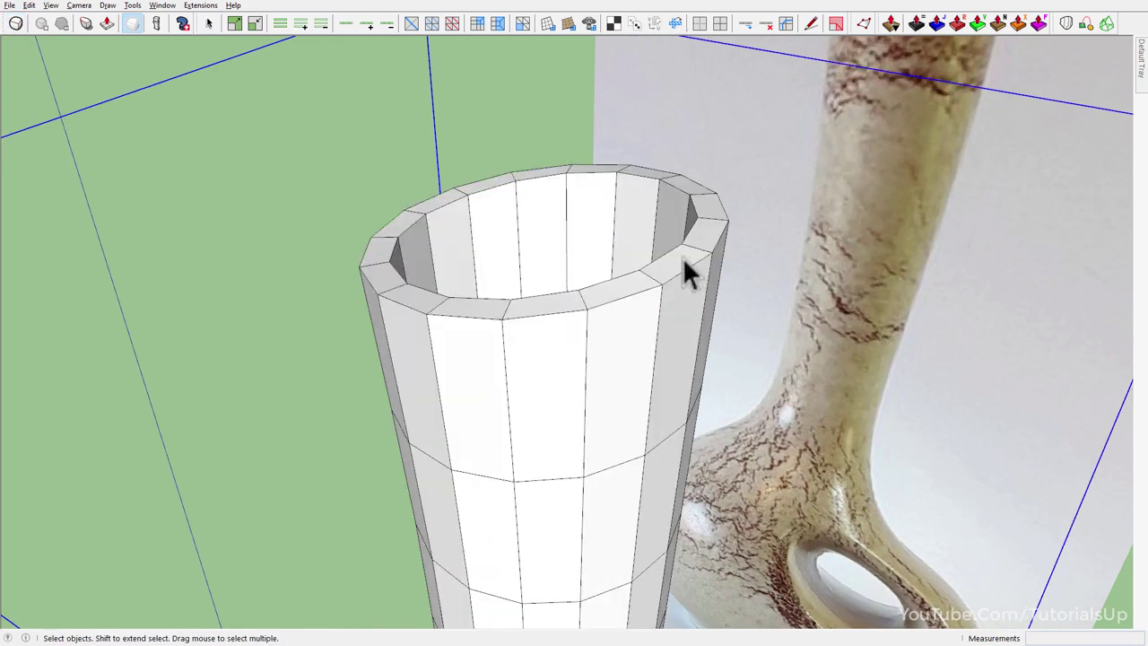
{"action": "mouse_move", "coordinate": [682, 258]}
{"action": "middle_mouse_down"}
{"action": "mouse_move", "coordinate": [752, 350]}
{"action": "mouse_move", "coordinate": [750, 320]}
{"action": "middle_mouse_up"}
{"action": "scroll", "coordinate": [750, 320], "scroll_direction": "up", "scroll_amount": 2}
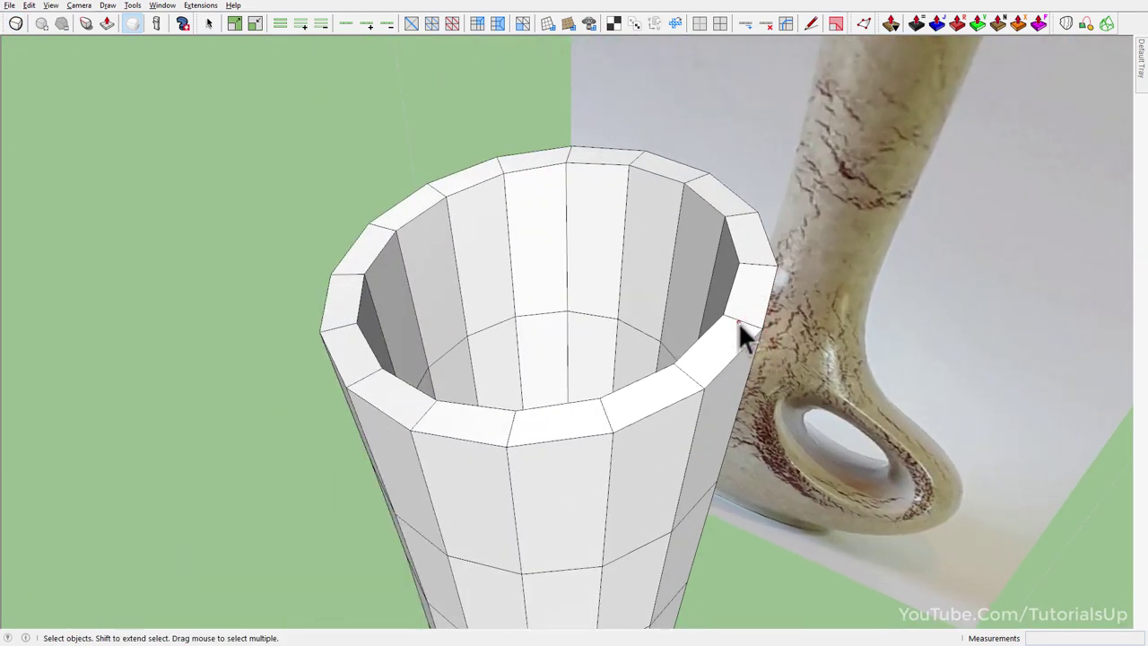
- Try inserting an edge loop around the rim, then clear the selection
{"action": "left_click", "coordinate": [742, 27]}
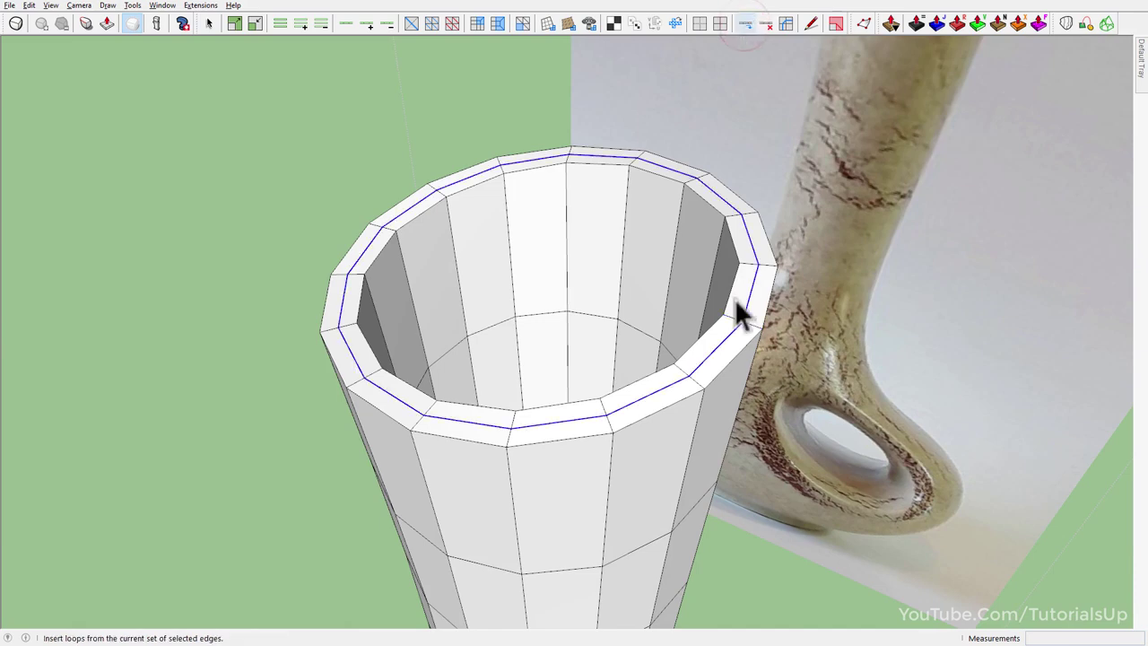
{"action": "mouse_move", "coordinate": [735, 299]}
{"action": "middle_mouse_down"}
{"action": "mouse_move", "coordinate": [598, 384]}
{"action": "mouse_move", "coordinate": [588, 215]}
{"action": "middle_mouse_up"}
{"action": "left_click", "coordinate": [397, 170]}
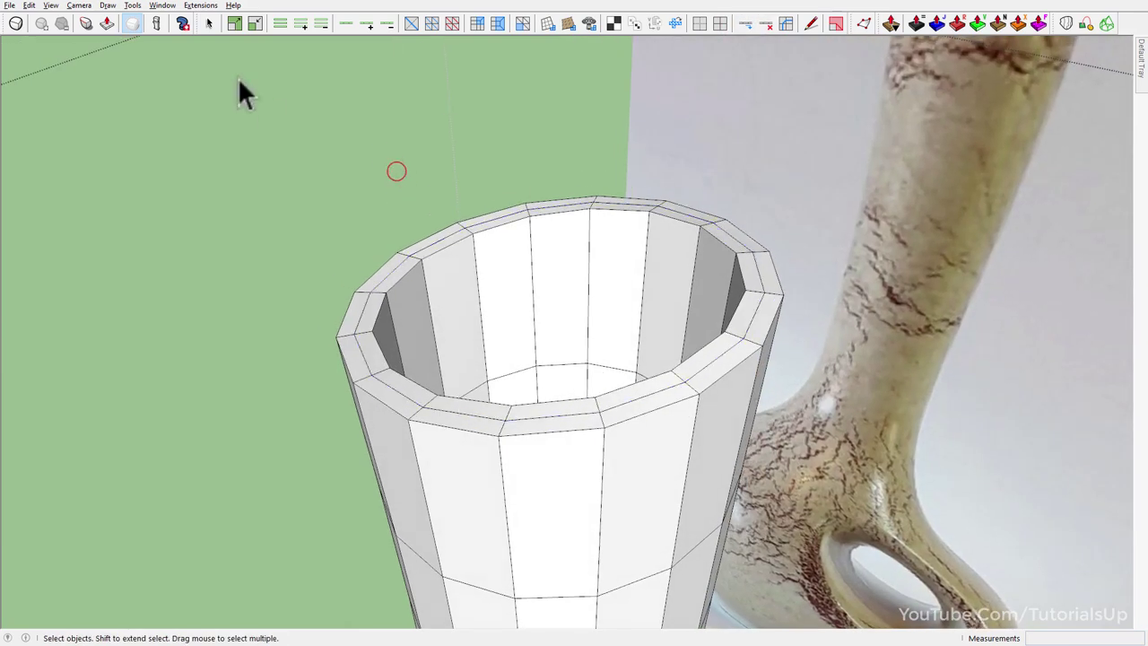
- Offset new loops about 0.1' below the outer and inner rim edges with Offset Loop
{"action": "left_click", "coordinate": [132, 5]}
{"action": "mouse_move", "coordinate": [166, 391]}
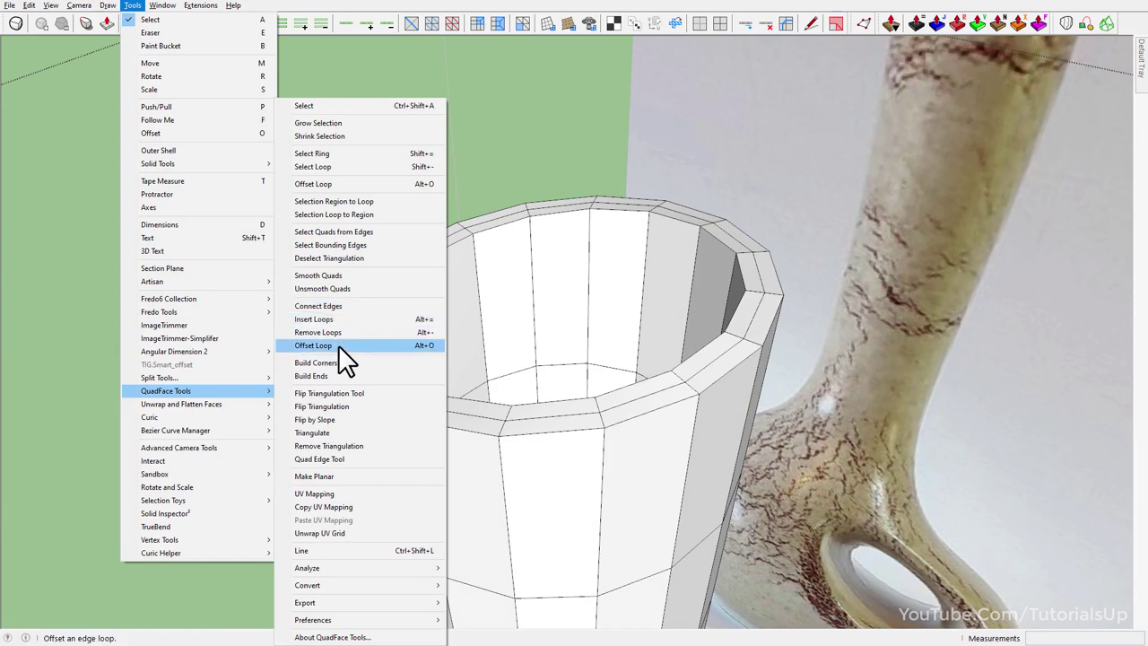
{"action": "left_click", "coordinate": [338, 345]}
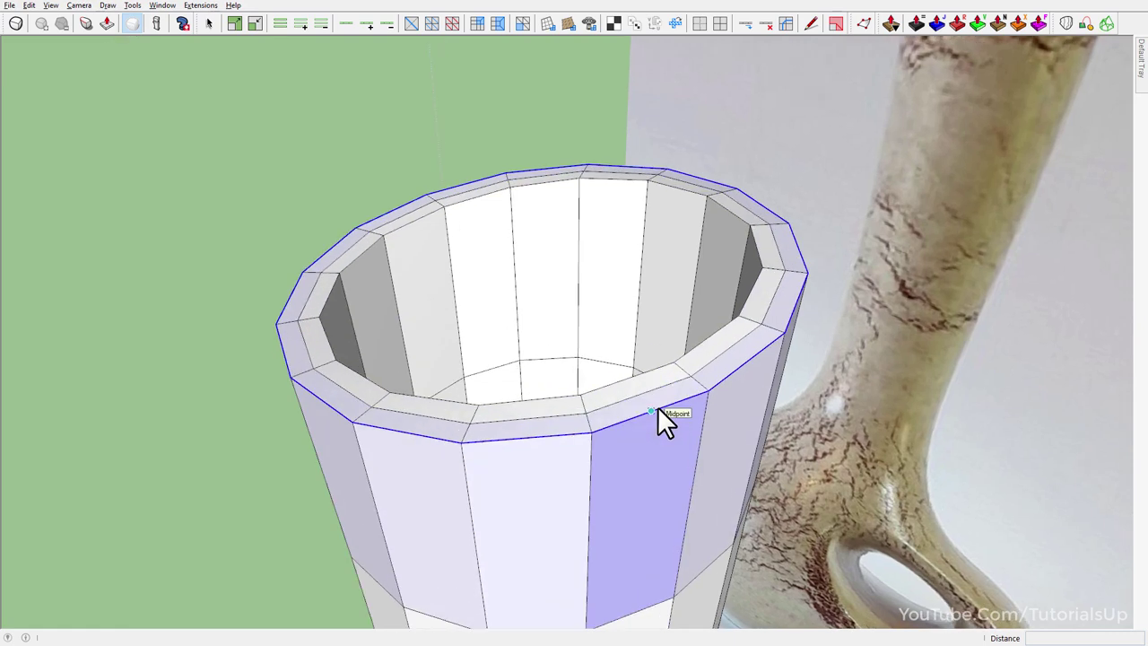
{"action": "left_click", "coordinate": [657, 408]}
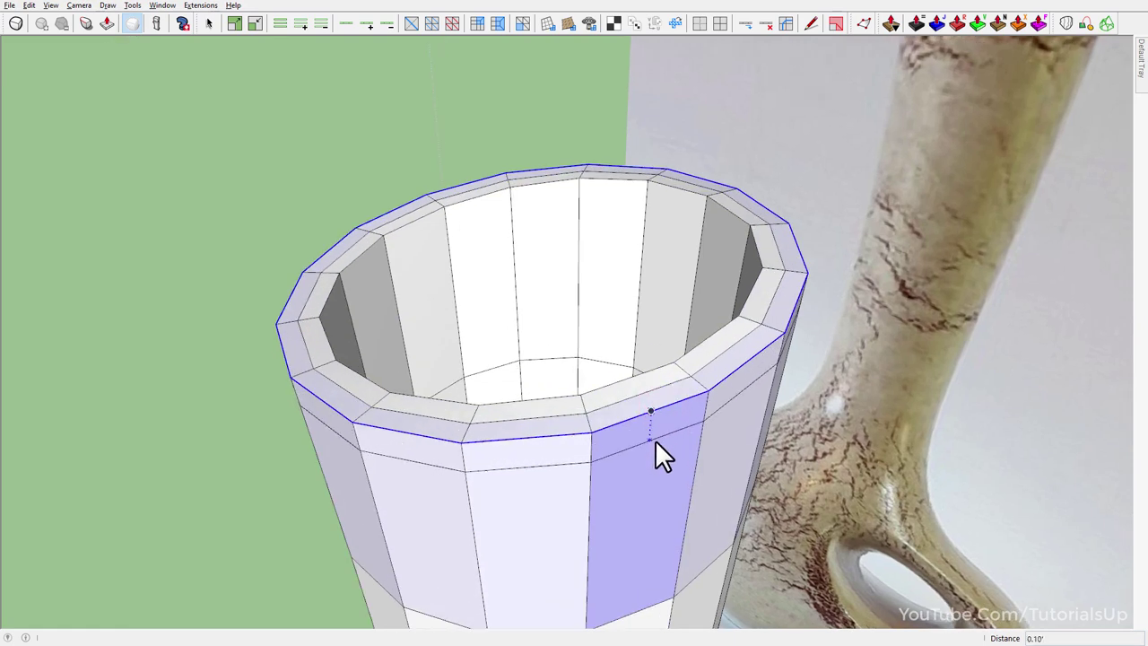
{"action": "left_click", "coordinate": [657, 441]}
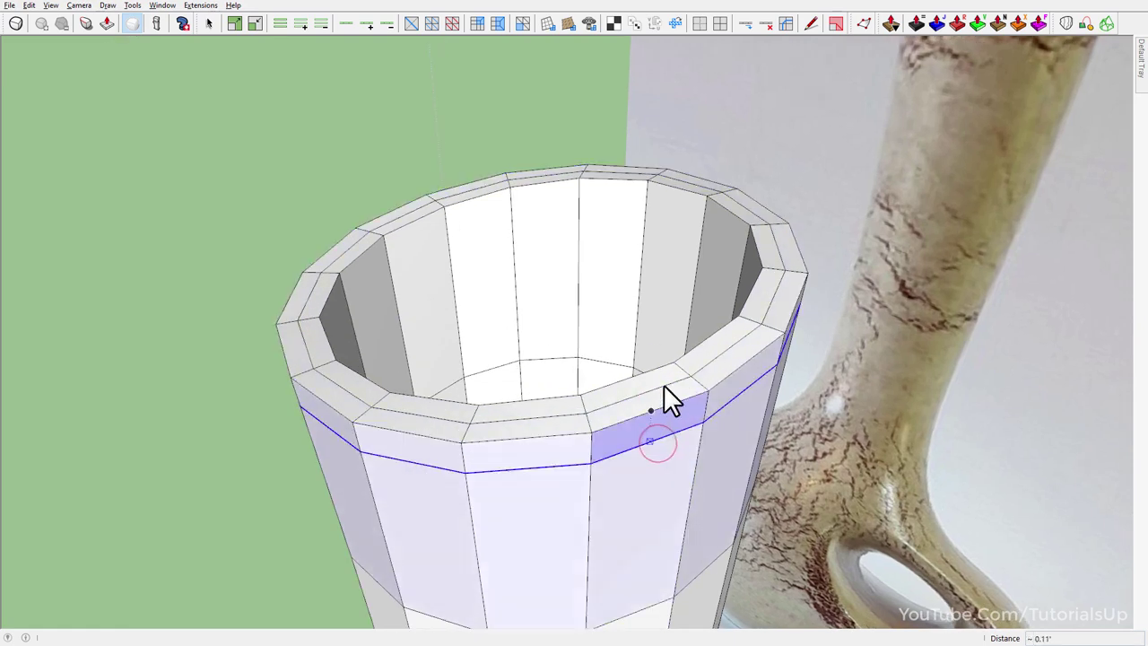
{"action": "left_click", "coordinate": [534, 184]}
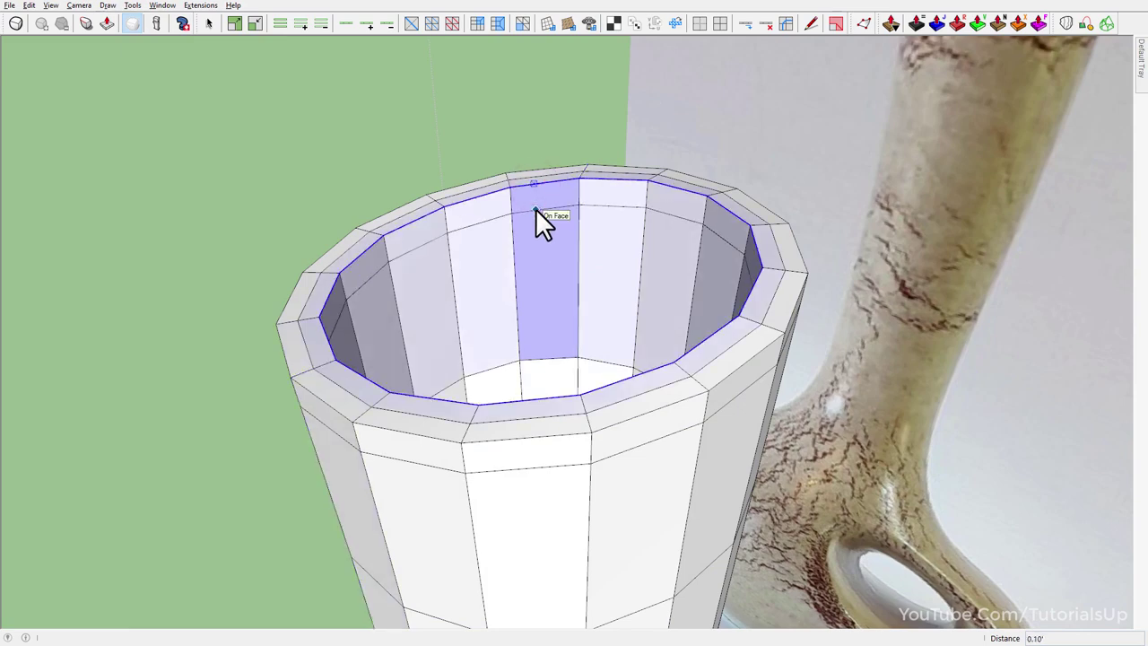
{"action": "middle_click_drag", "start_coordinate": [536, 208], "coordinate": [555, 255]}
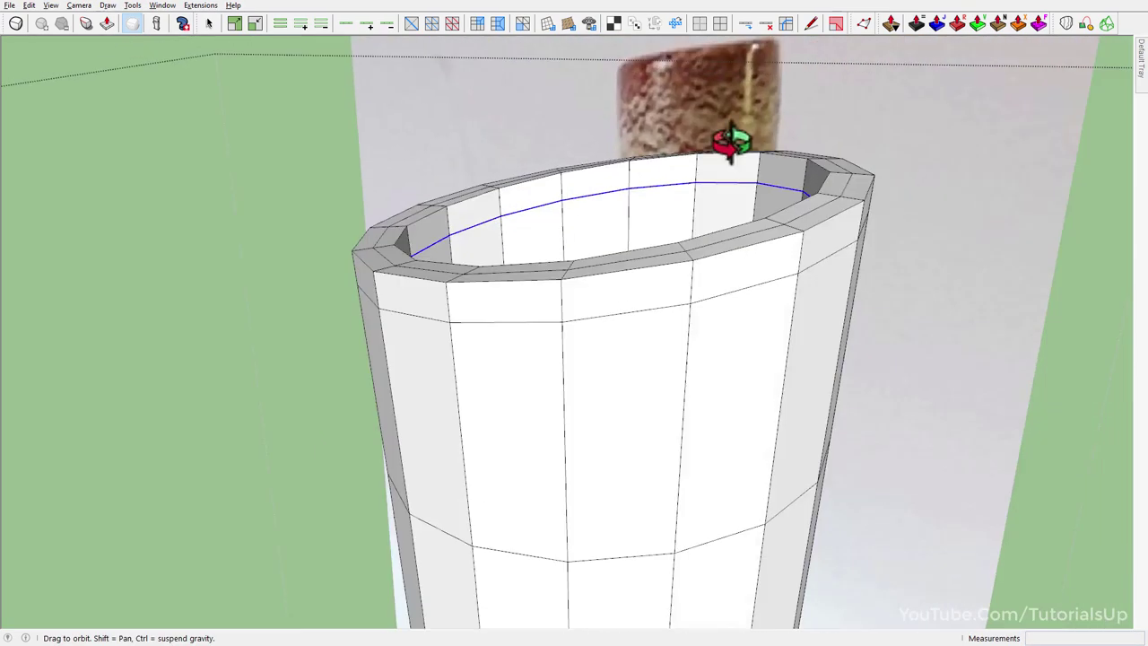
{"action": "key", "text": "space"}
{"action": "scroll", "coordinate": [547, 269], "scroll_direction": "down", "scroll_amount": 5}
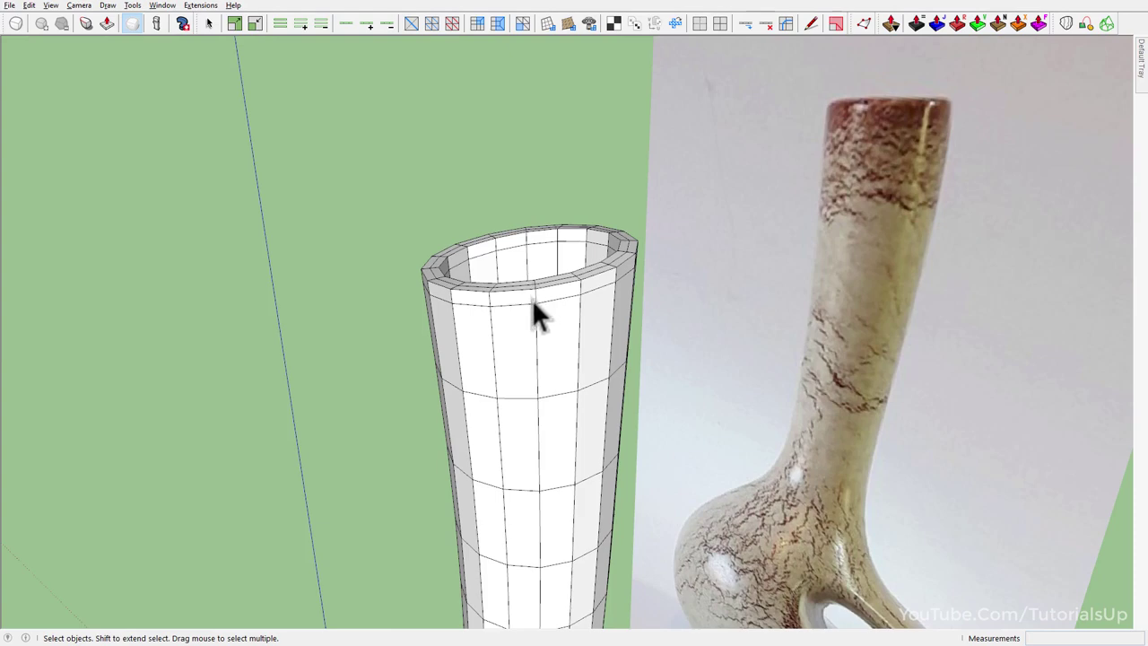
{"action": "middle_click_drag", "start_coordinate": [532, 299], "coordinate": [549, 243]}
{"action": "scroll", "coordinate": [561, 278], "scroll_direction": "down", "scroll_amount": 3}
{"action": "left_click", "coordinate": [534, 301]}
{"action": "middle_click_drag", "start_coordinate": [534, 301], "coordinate": [523, 451]}
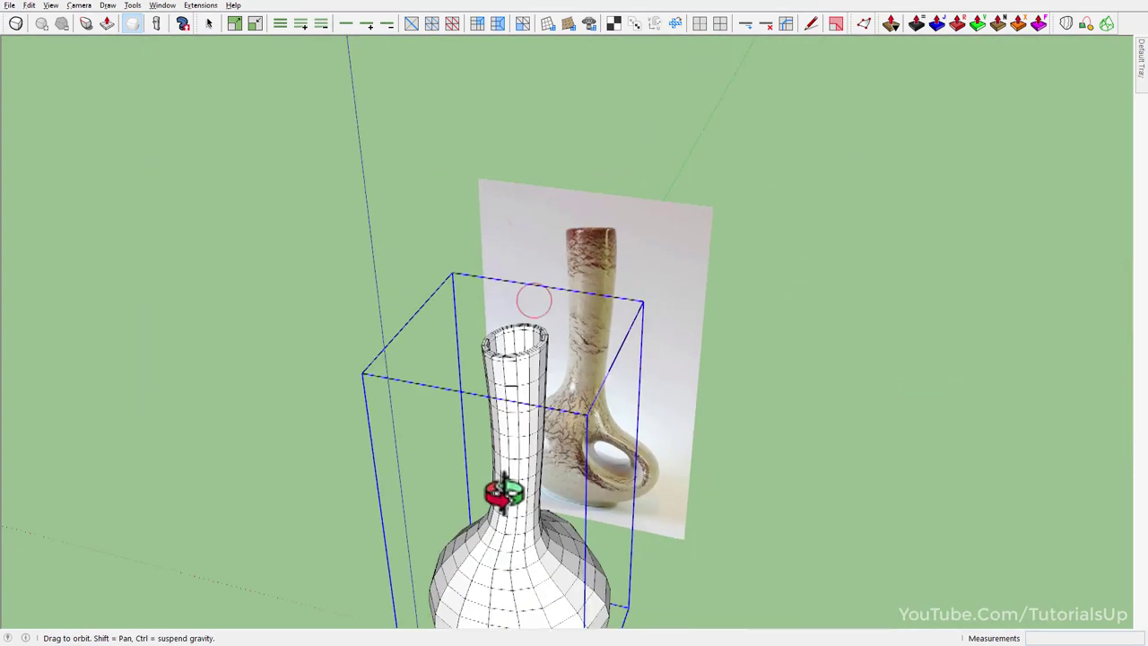
{"action": "scroll", "coordinate": [402, 201], "scroll_direction": "up", "scroll_amount": 5}
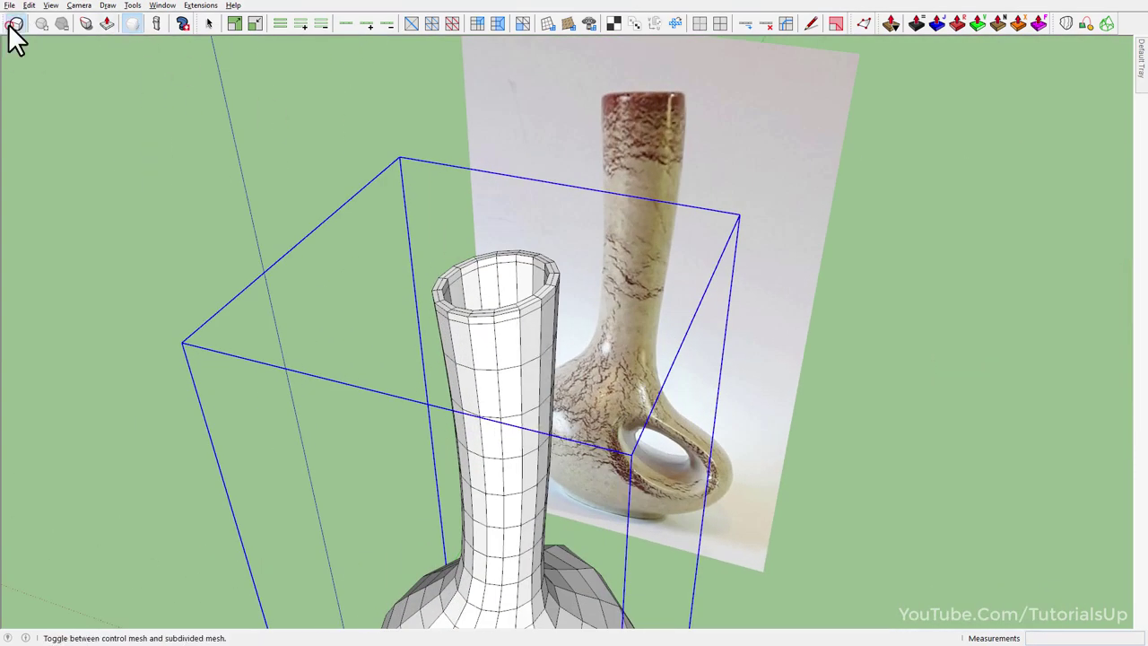
{"action": "scroll", "coordinate": [487, 311], "scroll_direction": "up", "scroll_amount": 2}
{"action": "scroll", "coordinate": [495, 326], "scroll_direction": "up", "scroll_amount": 3}
{"action": "mouse_move", "coordinate": [495, 326]}
{"action": "middle_mouse_down"}
{"action": "mouse_move", "coordinate": [687, 266]}
{"action": "mouse_move", "coordinate": [813, 267]}
{"action": "mouse_move", "coordinate": [472, 195]}
{"action": "mouse_move", "coordinate": [499, 309]}
{"action": "middle_mouse_up"}
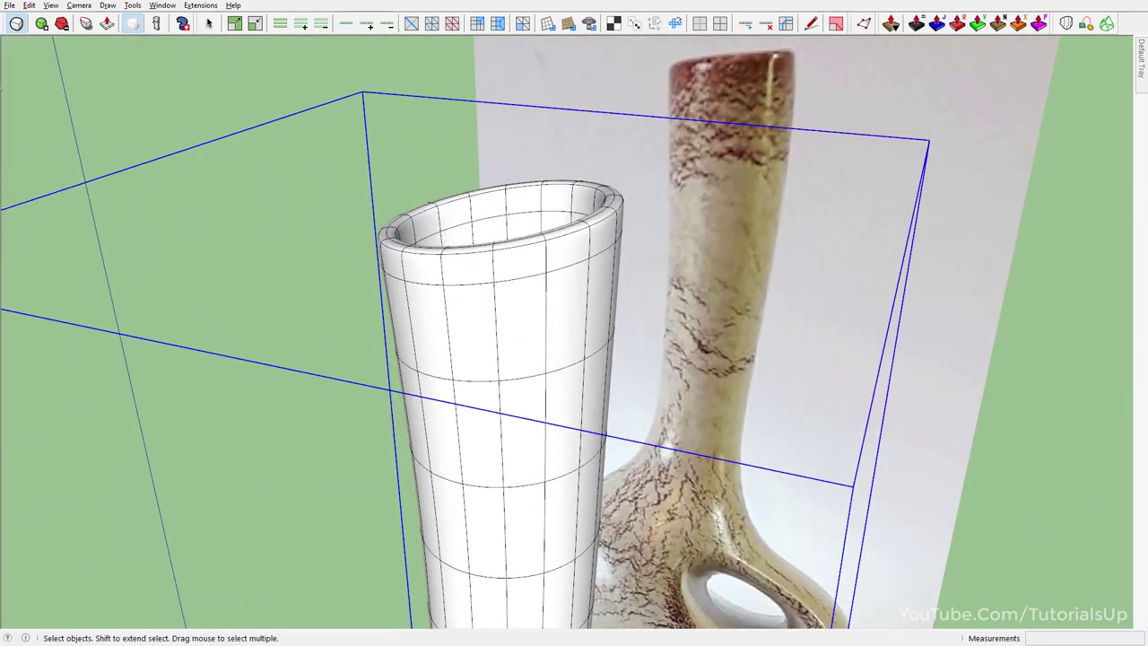
{"action": "left_click", "coordinate": [13, 24]}
{"action": "scroll", "coordinate": [519, 226], "scroll_direction": "down", "scroll_amount": 3}
{"action": "scroll", "coordinate": [523, 356], "scroll_direction": "down", "scroll_amount": 1}
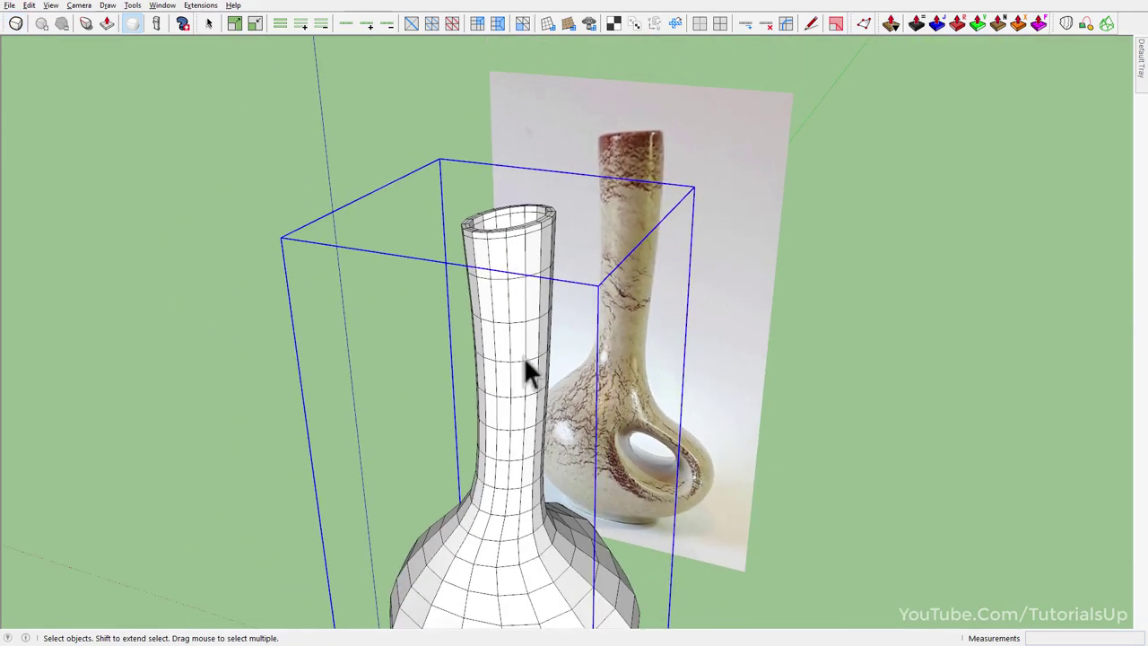
{"action": "left_click", "coordinate": [523, 377]}
{"action": "scroll", "coordinate": [512, 184], "scroll_direction": "down", "scroll_amount": 2}
{"action": "scroll", "coordinate": [544, 457], "scroll_direction": "up", "scroll_amount": 3}
- Remove the thin edge loop ring around the vase's base with QuadFace Remove Loops
{"action": "scroll", "coordinate": [545, 412], "scroll_direction": "up", "scroll_amount": 2}
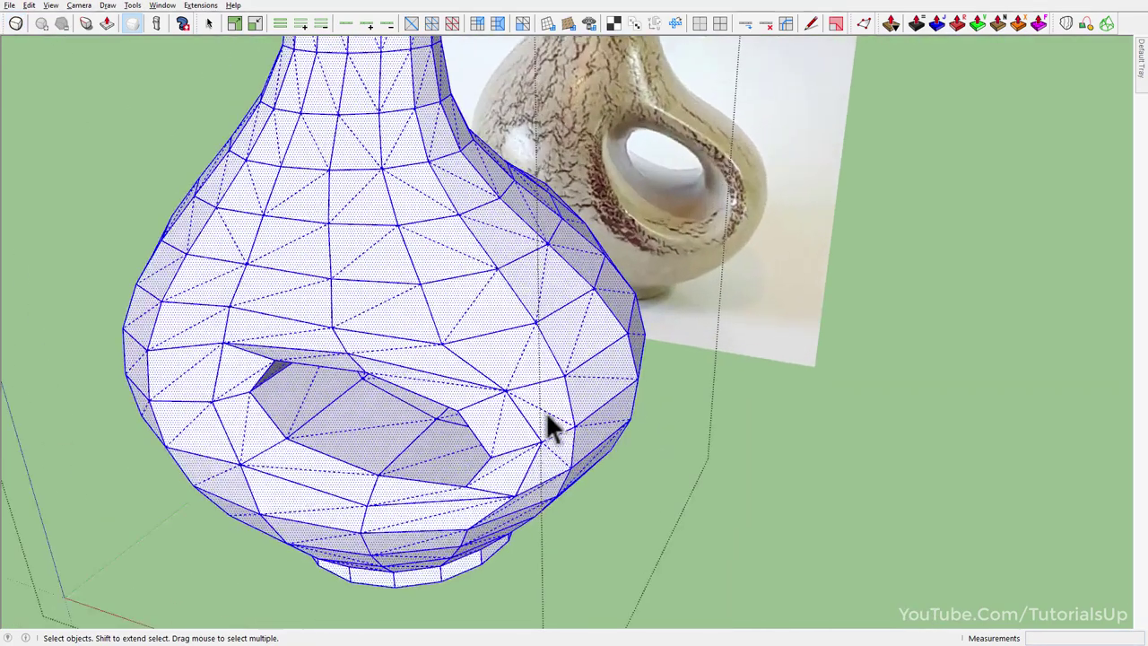
{"action": "mouse_move", "coordinate": [545, 412]}
{"action": "middle_mouse_down"}
{"action": "mouse_move", "coordinate": [225, 120]}
{"action": "mouse_move", "coordinate": [609, 162]}
{"action": "mouse_move", "coordinate": [769, 134]}
{"action": "middle_mouse_up"}
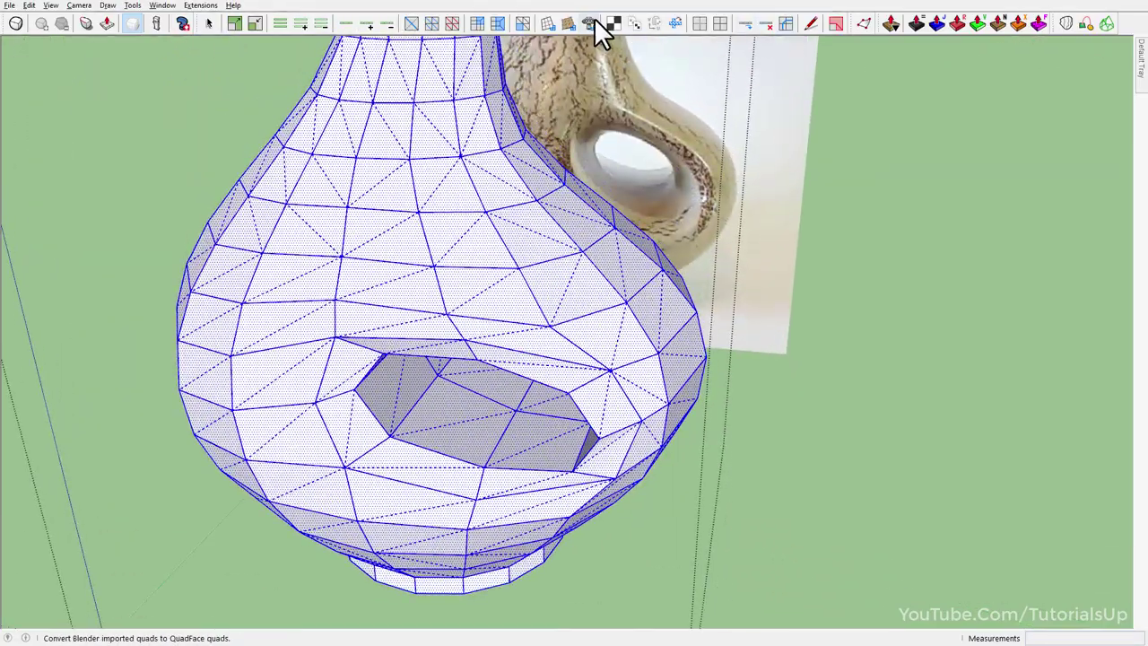
{"action": "mouse_move", "coordinate": [511, 213]}
{"action": "middle_mouse_down"}
{"action": "mouse_move", "coordinate": [500, 461]}
{"action": "mouse_move", "coordinate": [429, 516]}
{"action": "middle_mouse_up"}
{"action": "scroll", "coordinate": [424, 504], "scroll_direction": "up", "scroll_amount": 3}
{"action": "scroll", "coordinate": [359, 487], "scroll_direction": "up", "scroll_amount": 3}
{"action": "mouse_move", "coordinate": [363, 473]}
{"action": "middle_mouse_down"}
{"action": "mouse_move", "coordinate": [938, 633]}
{"action": "mouse_move", "coordinate": [730, 390]}
{"action": "mouse_move", "coordinate": [741, 209]}
{"action": "mouse_move", "coordinate": [358, 385]}
{"action": "mouse_move", "coordinate": [982, 7]}
{"action": "mouse_move", "coordinate": [595, 300]}
{"action": "mouse_move", "coordinate": [350, 256]}
{"action": "middle_mouse_up"}
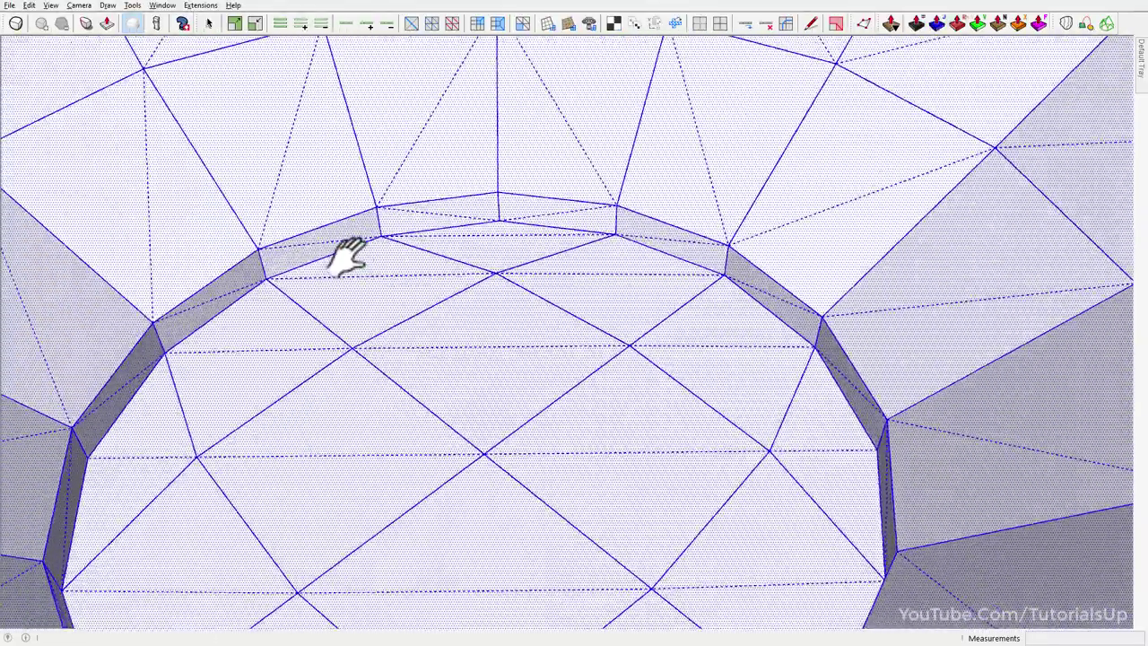
{"action": "key", "text": "ctrl+t"}
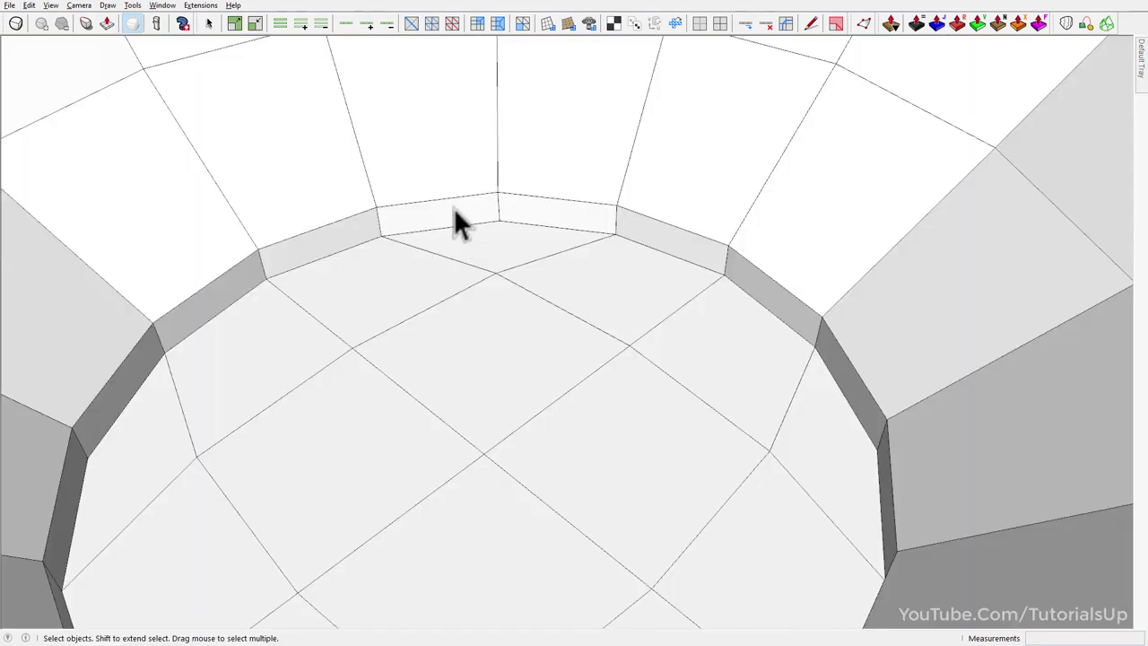
{"action": "left_click", "coordinate": [455, 197]}
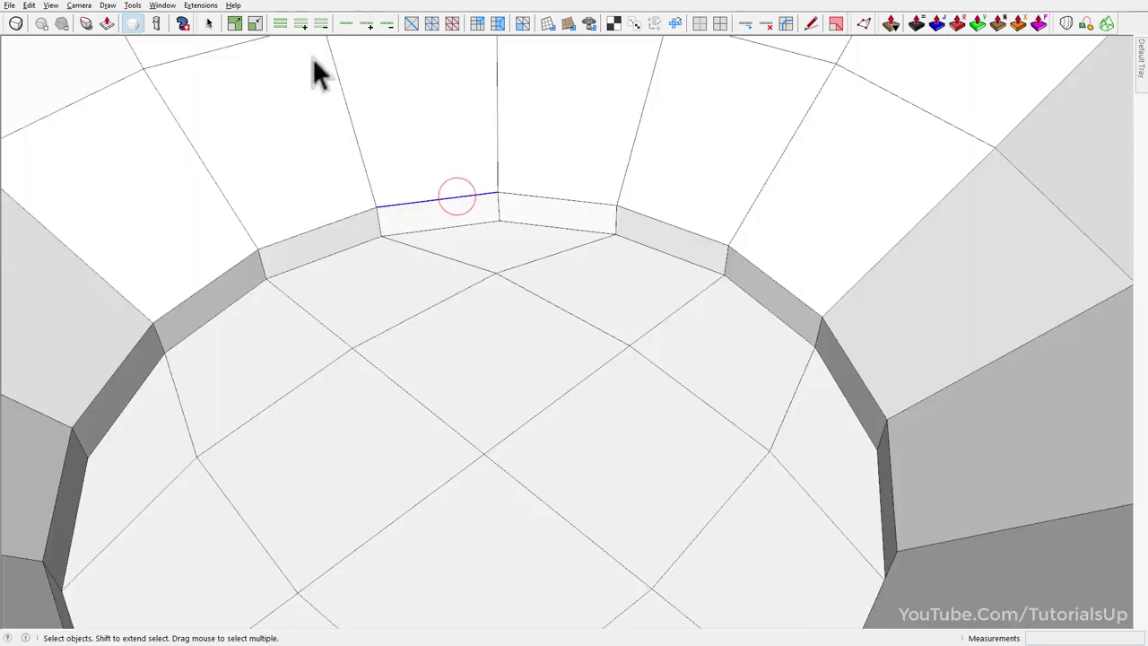
{"action": "left_click", "coordinate": [770, 26]}
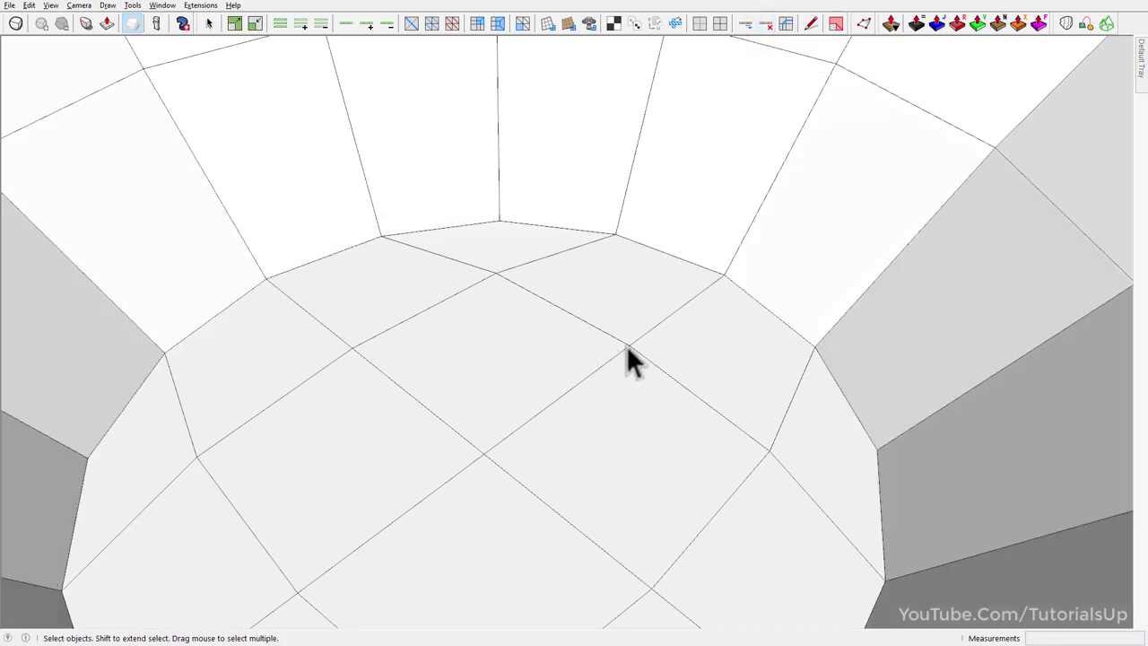
{"action": "mouse_move", "coordinate": [626, 346]}
{"action": "middle_mouse_down"}
{"action": "mouse_move", "coordinate": [636, 302]}
{"action": "mouse_move", "coordinate": [487, 328]}
{"action": "middle_mouse_up"}
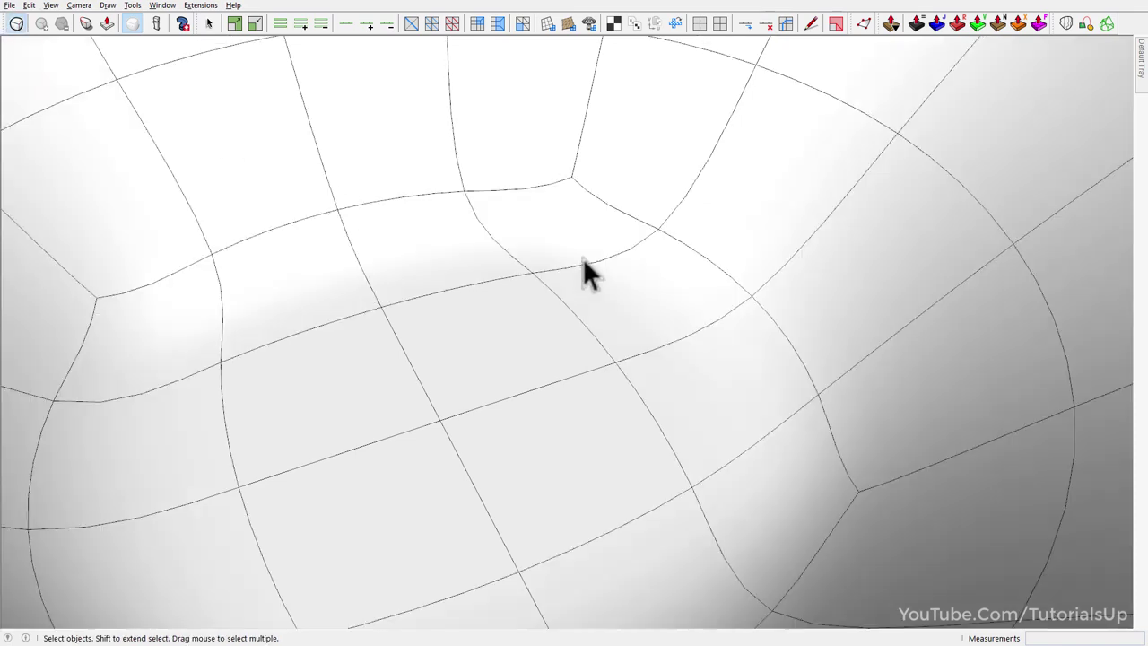
{"action": "mouse_move", "coordinate": [600, 275]}
{"action": "middle_mouse_down"}
{"action": "mouse_move", "coordinate": [546, 200]}
{"action": "mouse_move", "coordinate": [864, 289]}
{"action": "mouse_move", "coordinate": [762, 171]}
{"action": "mouse_move", "coordinate": [335, 75]}
{"action": "mouse_move", "coordinate": [687, 375]}
{"action": "mouse_move", "coordinate": [569, 223]}
{"action": "mouse_move", "coordinate": [614, 253]}
{"action": "middle_mouse_up"}
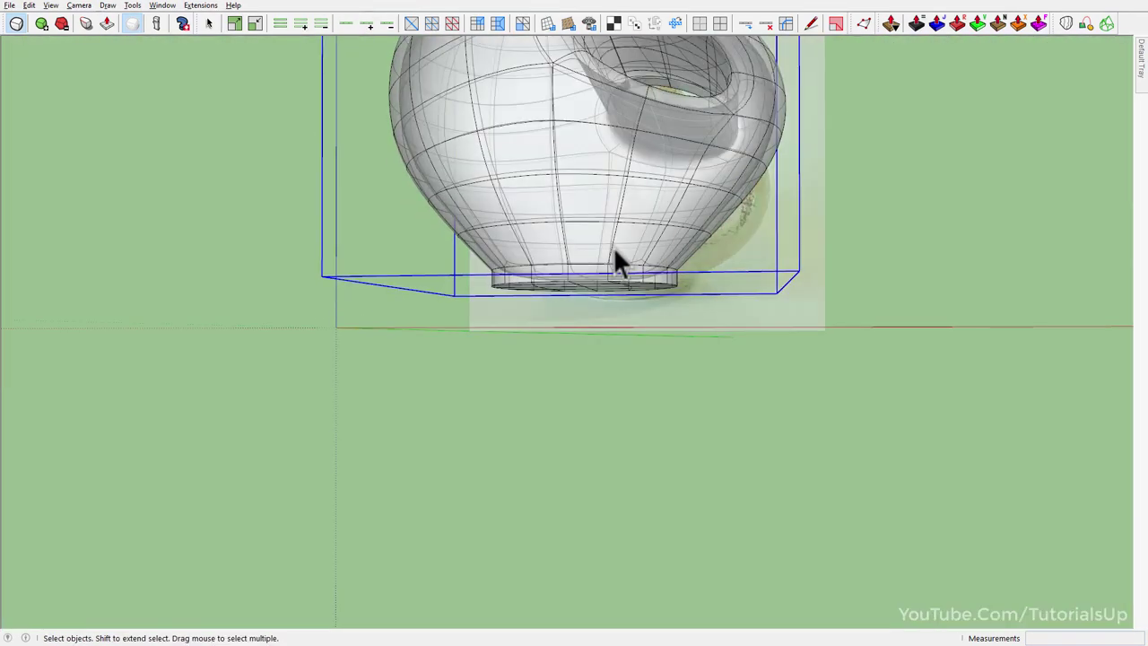
{"action": "key", "text": "F4"}
{"action": "scroll", "coordinate": [592, 278], "scroll_direction": "up", "scroll_amount": 3}
{"action": "mouse_move", "coordinate": [586, 303]}
{"action": "middle_mouse_down"}
{"action": "mouse_move", "coordinate": [708, 290]}
{"action": "mouse_move", "coordinate": [608, 351]}
{"action": "mouse_move", "coordinate": [598, 410]}
{"action": "mouse_move", "coordinate": [471, 446]}
{"action": "mouse_move", "coordinate": [589, 415]}
{"action": "middle_mouse_up"}
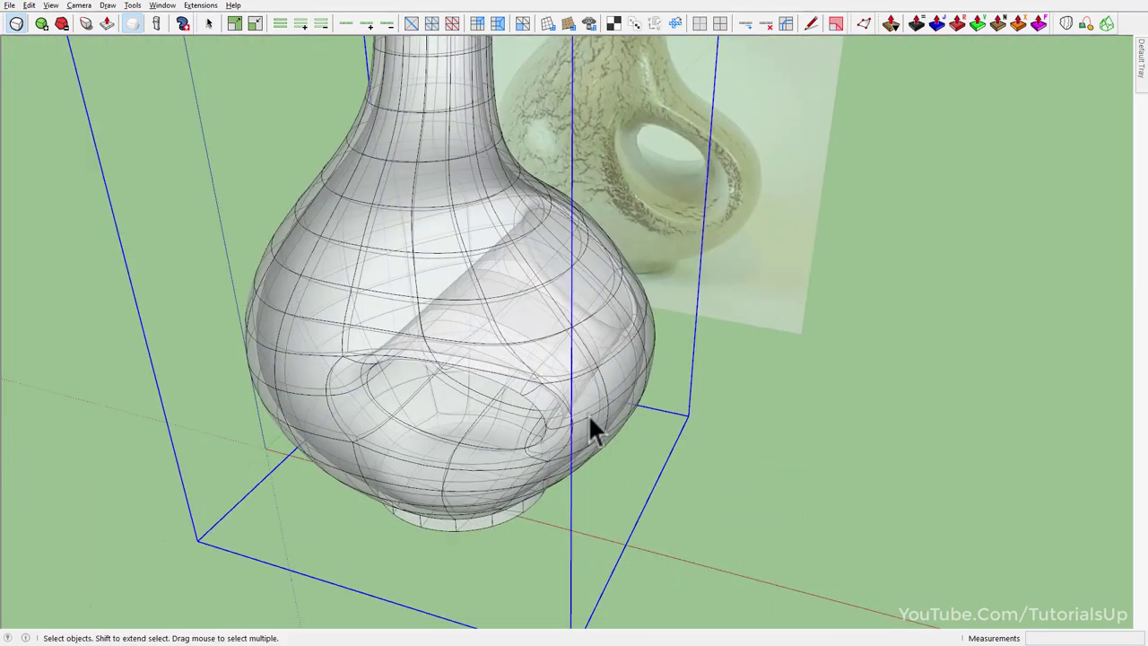
{"action": "scroll", "coordinate": [589, 414], "scroll_direction": "down", "scroll_amount": 5}
{"action": "left_click", "coordinate": [677, 502]}
{"action": "mouse_move", "coordinate": [667, 453]}
{"action": "middle_mouse_down"}
{"action": "mouse_move", "coordinate": [526, 479]}
{"action": "mouse_move", "coordinate": [607, 385]}
{"action": "mouse_move", "coordinate": [474, 275]}
{"action": "mouse_move", "coordinate": [56, 236]}
{"action": "mouse_move", "coordinate": [418, 271]}
{"action": "mouse_move", "coordinate": [595, 472]}
{"action": "middle_mouse_up"}
{"action": "scroll", "coordinate": [530, 443], "scroll_direction": "down", "scroll_amount": 5}
{"action": "scroll", "coordinate": [530, 444], "scroll_direction": "up", "scroll_amount": 5}
{"action": "scroll", "coordinate": [696, 316], "scroll_direction": "down", "scroll_amount": 3}
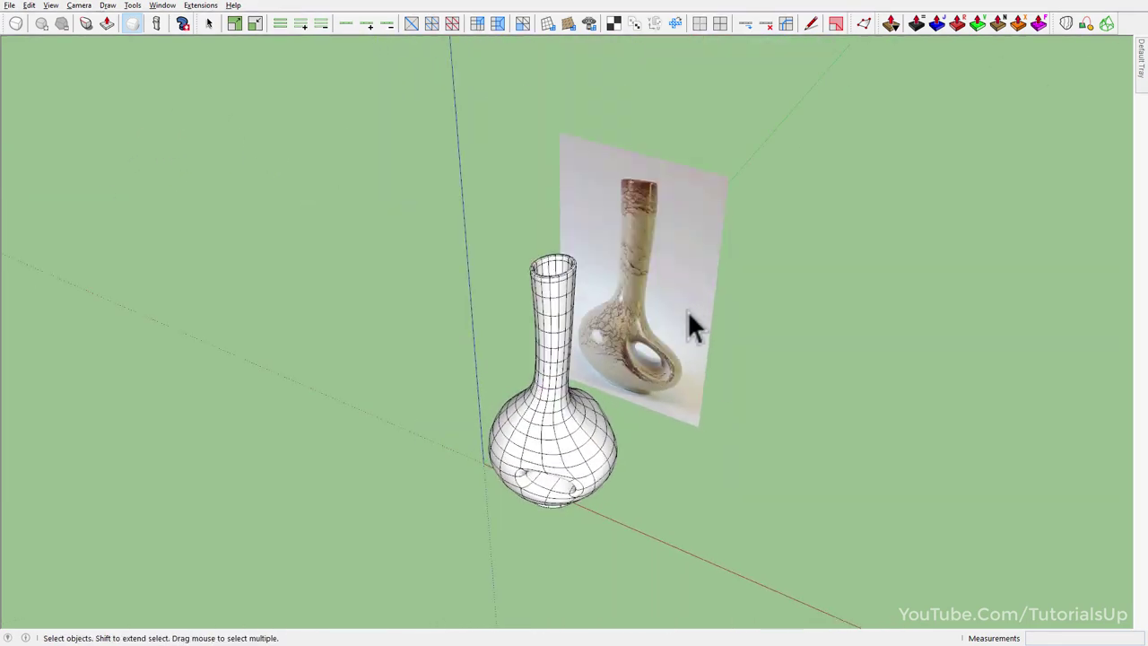
{"action": "middle_click_drag", "start_coordinate": [687, 310], "coordinate": [603, 308]}
{"action": "scroll", "coordinate": [542, 307], "scroll_direction": "up", "scroll_amount": 2}
{"action": "scroll", "coordinate": [542, 307], "scroll_direction": "up", "scroll_amount": 2}
{"action": "scroll", "coordinate": [464, 496], "scroll_direction": "up", "scroll_amount": 2}
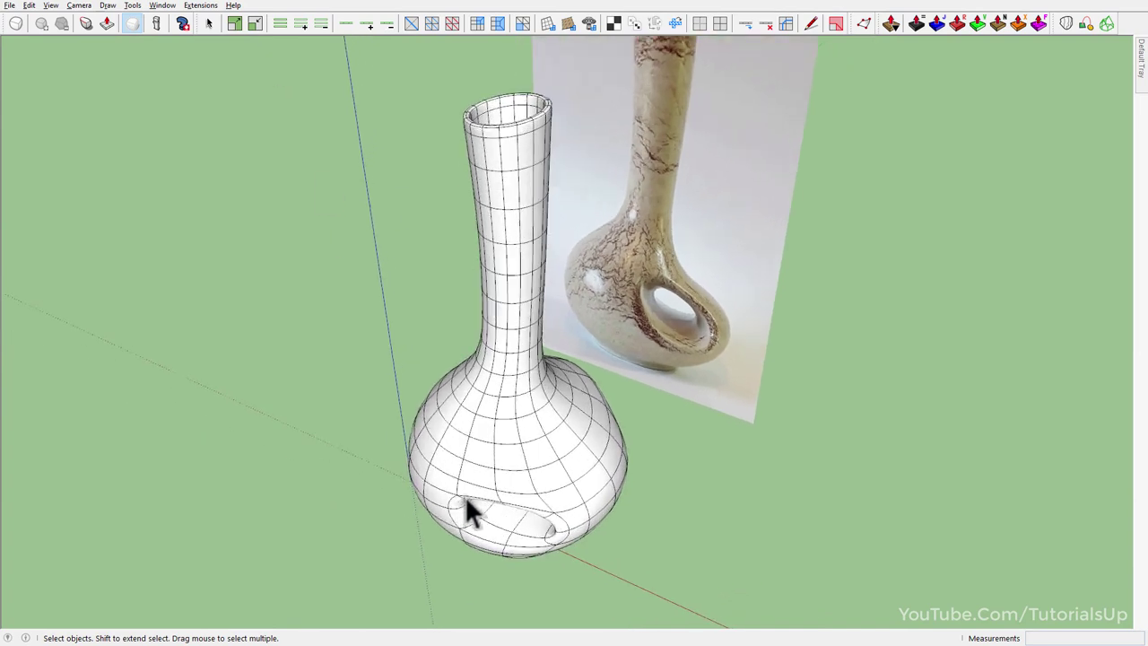
- Line the vase up with the reference photo in Front view, then tilt to a close-up
{"action": "key", "text": "f"}
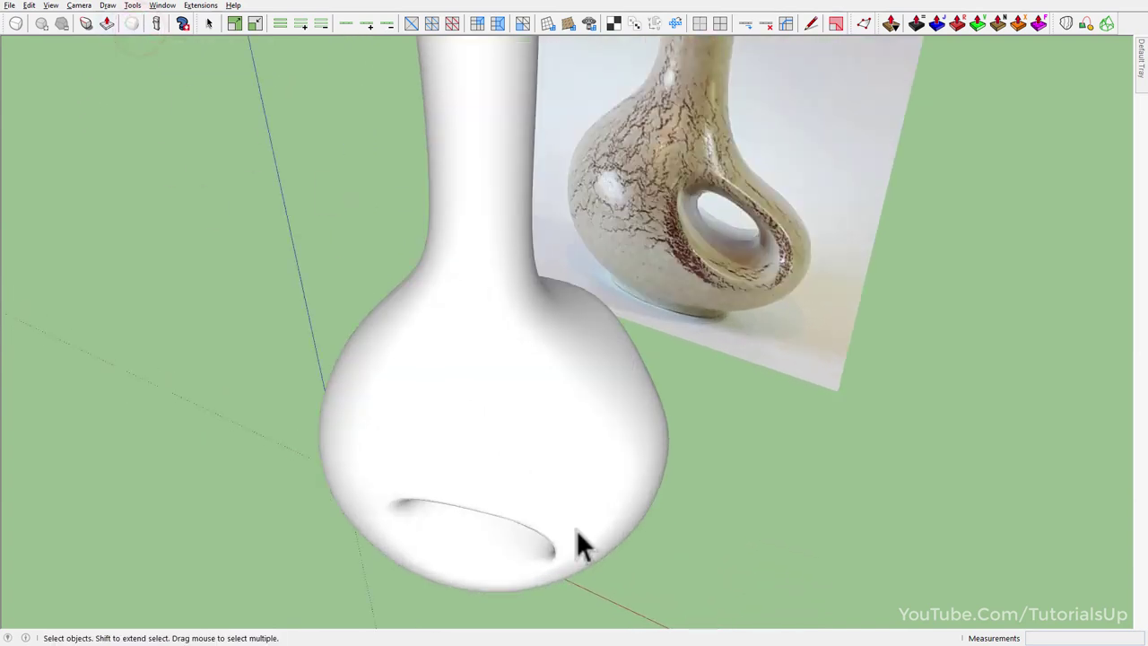
{"action": "scroll", "coordinate": [637, 404], "scroll_direction": "up", "scroll_amount": 3}
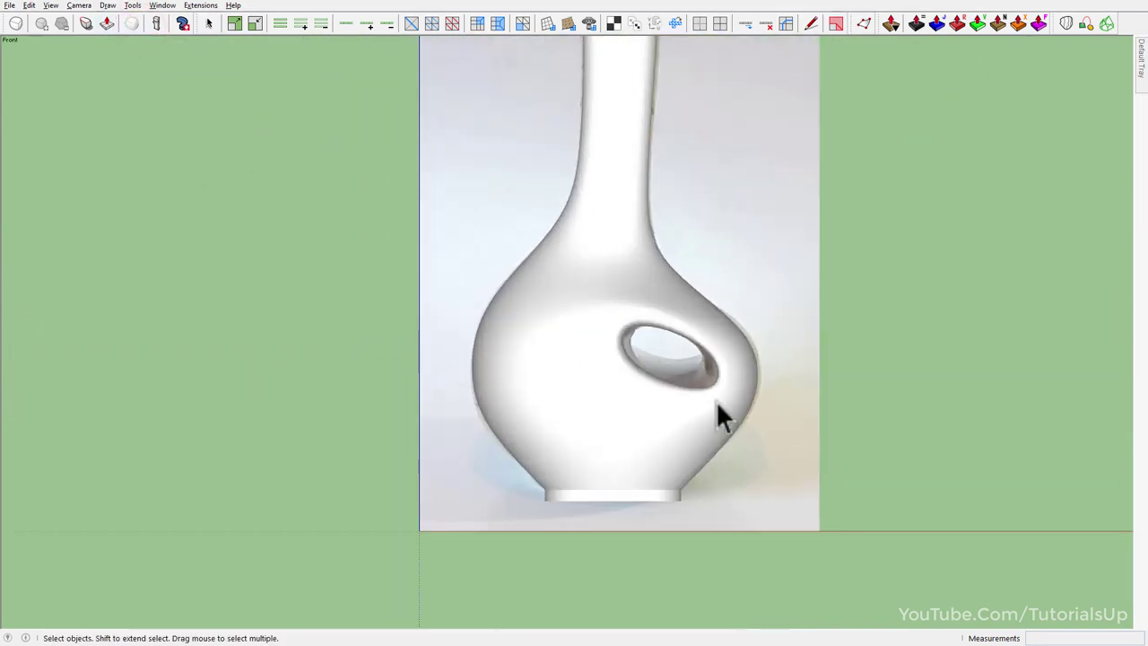
{"action": "scroll", "coordinate": [687, 336], "scroll_direction": "down", "scroll_amount": 2}
{"action": "mouse_move", "coordinate": [687, 336]}
{"action": "middle_mouse_down"}
{"action": "mouse_move", "coordinate": [580, 357]}
{"action": "mouse_move", "coordinate": [526, 326]}
{"action": "middle_mouse_up"}
{"action": "scroll", "coordinate": [541, 453], "scroll_direction": "up", "scroll_amount": 3}
{"action": "scroll", "coordinate": [541, 441], "scroll_direction": "down", "scroll_amount": 3}
- Display the vase's mesh edges and orbit around the model
{"action": "left_click", "coordinate": [134, 21]}
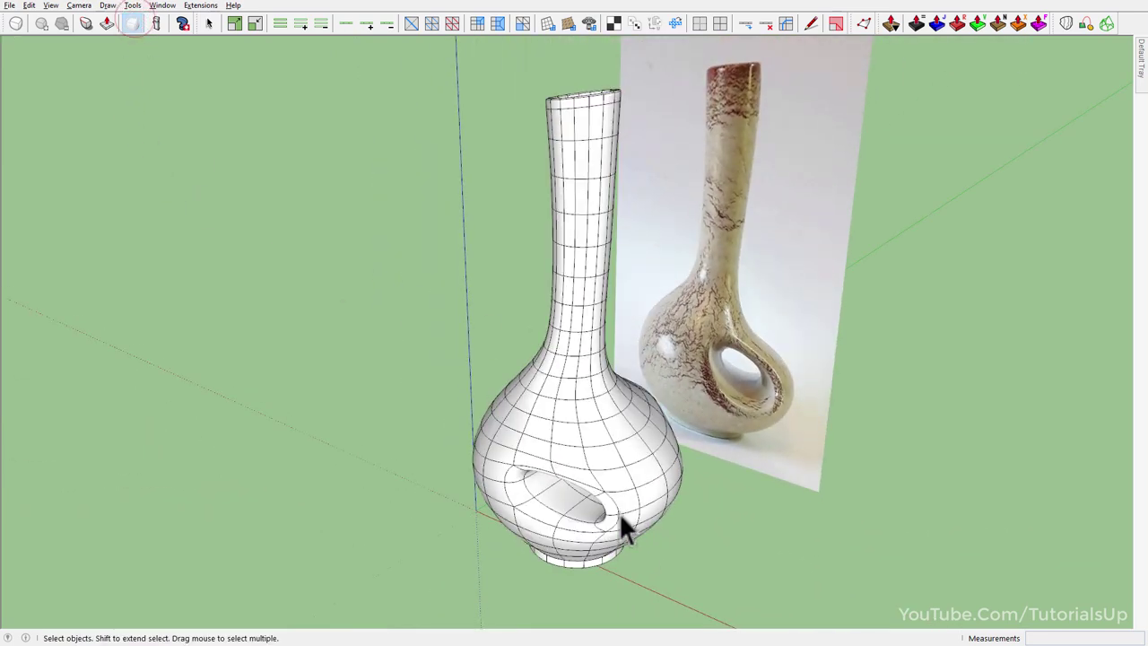
{"action": "scroll", "coordinate": [607, 510], "scroll_direction": "up", "scroll_amount": 2}
{"action": "scroll", "coordinate": [617, 471], "scroll_direction": "down", "scroll_amount": 1}
{"action": "scroll", "coordinate": [617, 471], "scroll_direction": "down", "scroll_amount": 1}
{"action": "mouse_move", "coordinate": [616, 471]}
{"action": "middle_mouse_down"}
{"action": "mouse_move", "coordinate": [431, 469]}
{"action": "mouse_move", "coordinate": [723, 456]}
{"action": "mouse_move", "coordinate": [546, 264]}
{"action": "mouse_move", "coordinate": [928, 104]}
{"action": "mouse_move", "coordinate": [663, 404]}
{"action": "middle_mouse_up"}
{"action": "scroll", "coordinate": [663, 404], "scroll_direction": "up", "scroll_amount": 2}
{"action": "scroll", "coordinate": [628, 502], "scroll_direction": "up", "scroll_amount": 2}
- Compare the whole vase smooth without edges, then leave its mesh edges displayed
{"action": "middle_click_drag", "start_coordinate": [628, 502], "coordinate": [609, 569]}
{"action": "scroll", "coordinate": [592, 574], "scroll_direction": "down", "scroll_amount": 3}
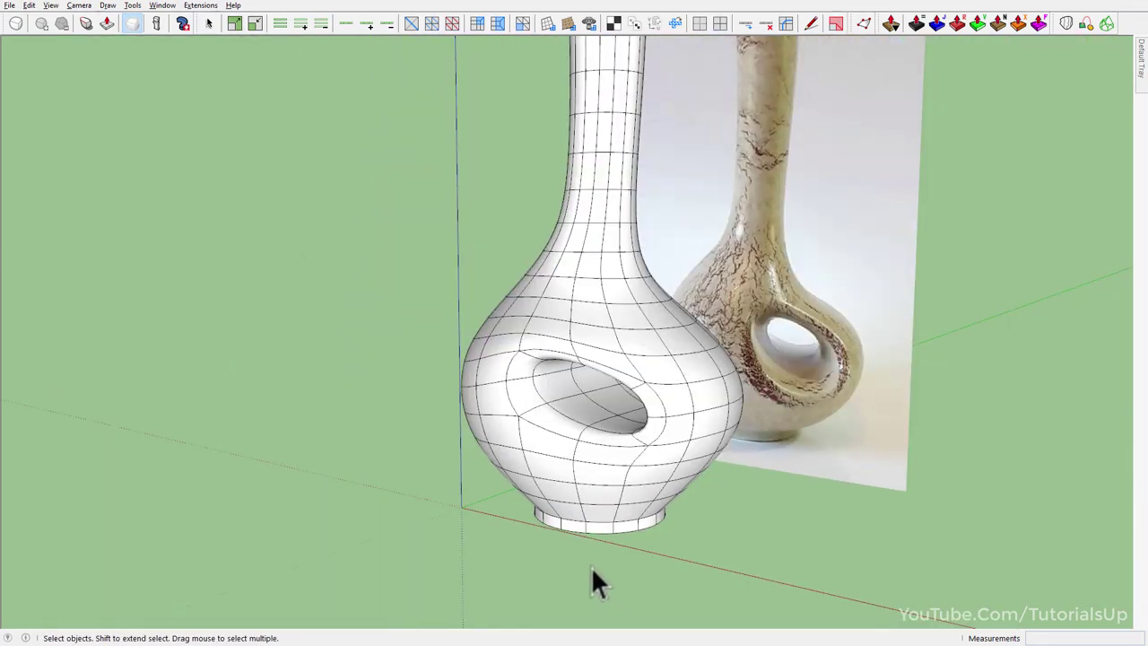
{"action": "scroll", "coordinate": [639, 395], "scroll_direction": "down", "scroll_amount": 2}
{"action": "mouse_move", "coordinate": [640, 395]}
{"action": "middle_mouse_down"}
{"action": "mouse_move", "coordinate": [597, 526]}
{"action": "mouse_move", "coordinate": [777, 515]}
{"action": "middle_mouse_up"}
{"action": "scroll", "coordinate": [775, 514], "scroll_direction": "up", "scroll_amount": 1}
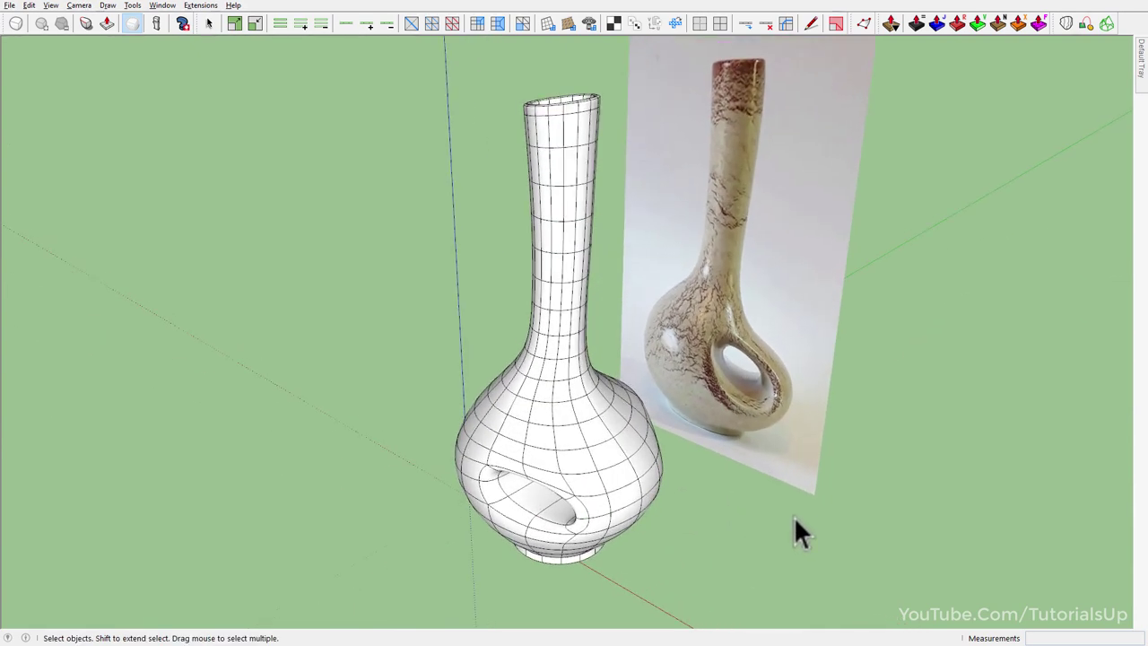
{"action": "left_click", "coordinate": [134, 23]}
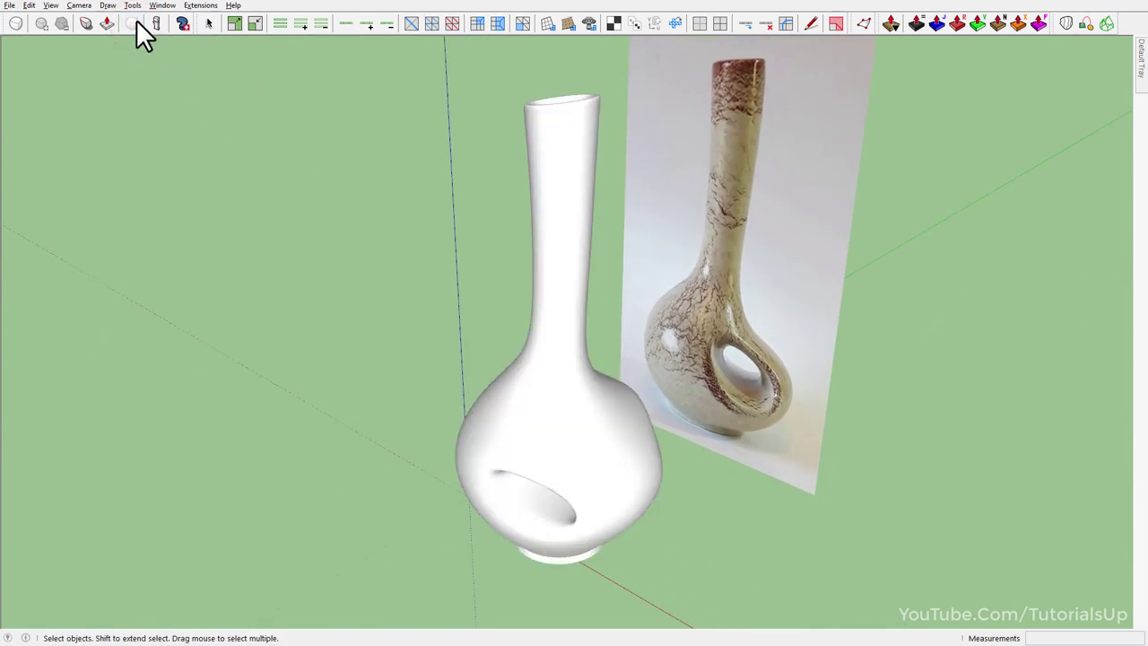
{"action": "left_click", "coordinate": [136, 21]}
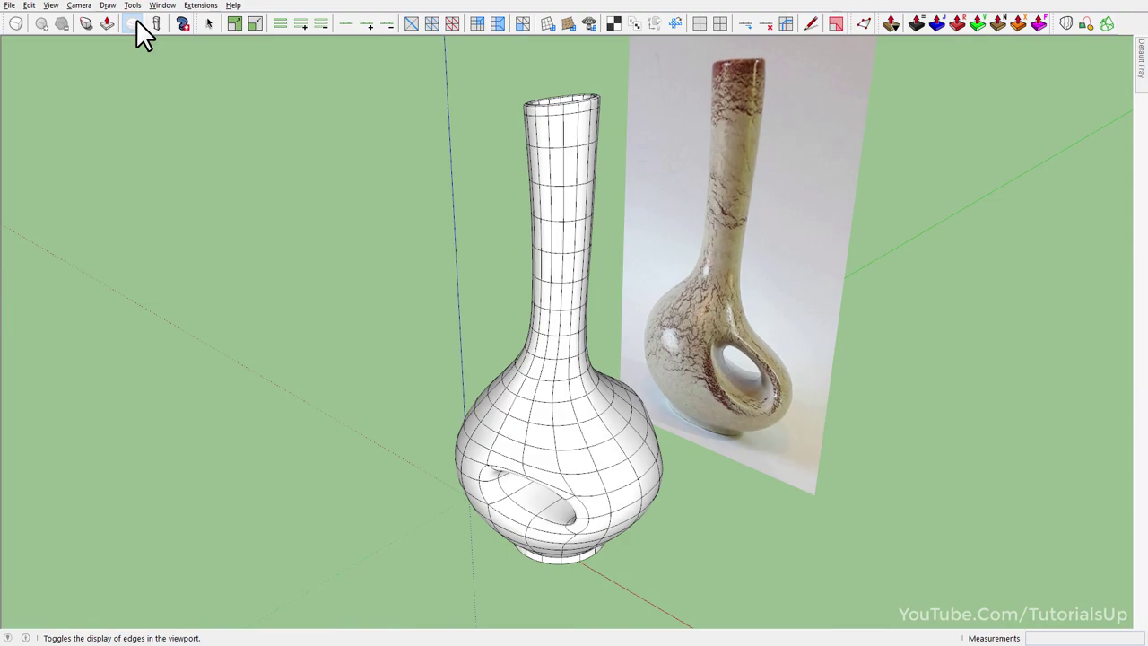